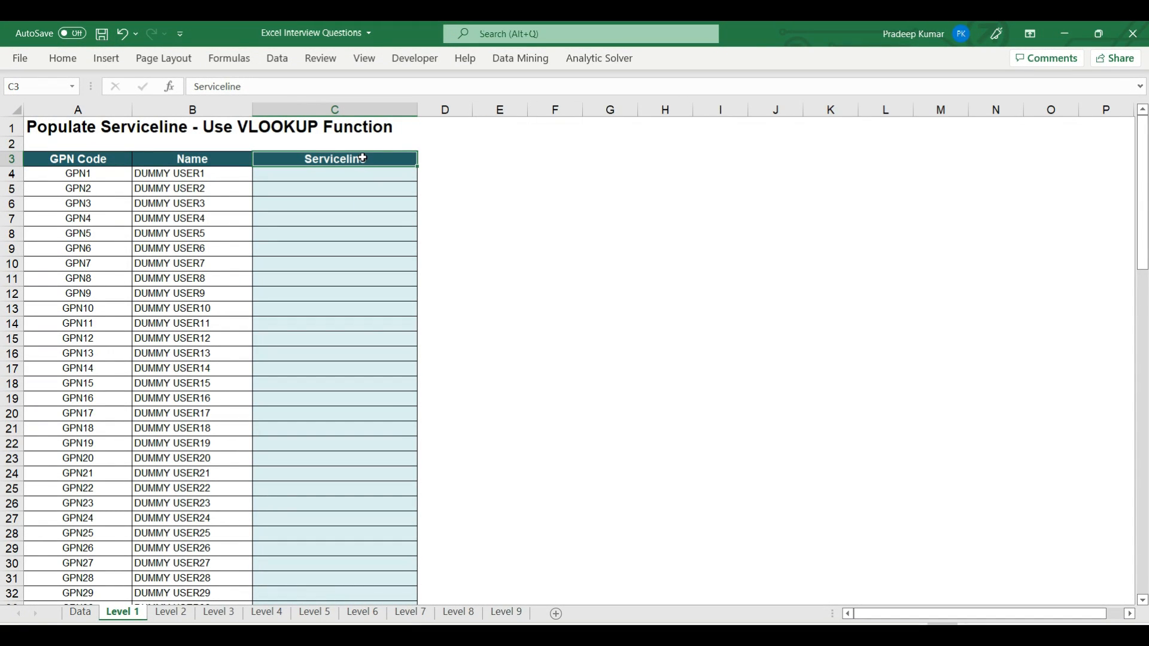
Examine the GPN Code and Name columns on the Level 1 sheet and the Service Line, Name and GPN Code columns on the Data sheet
click(102, 160)
click(154, 159)
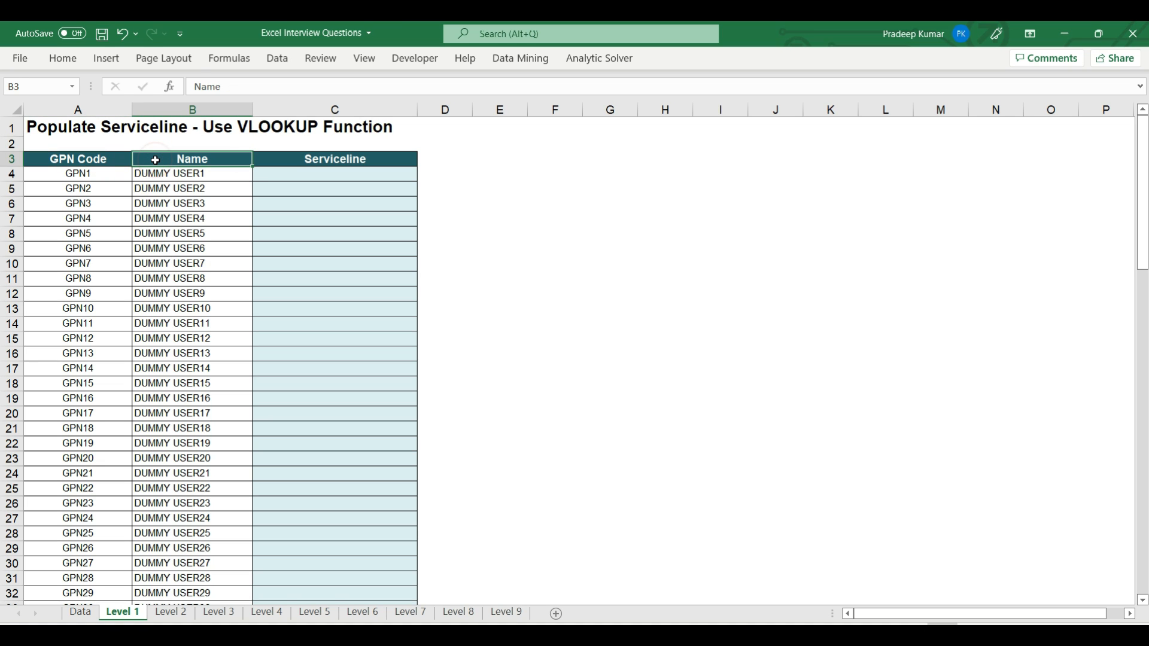
click(81, 613)
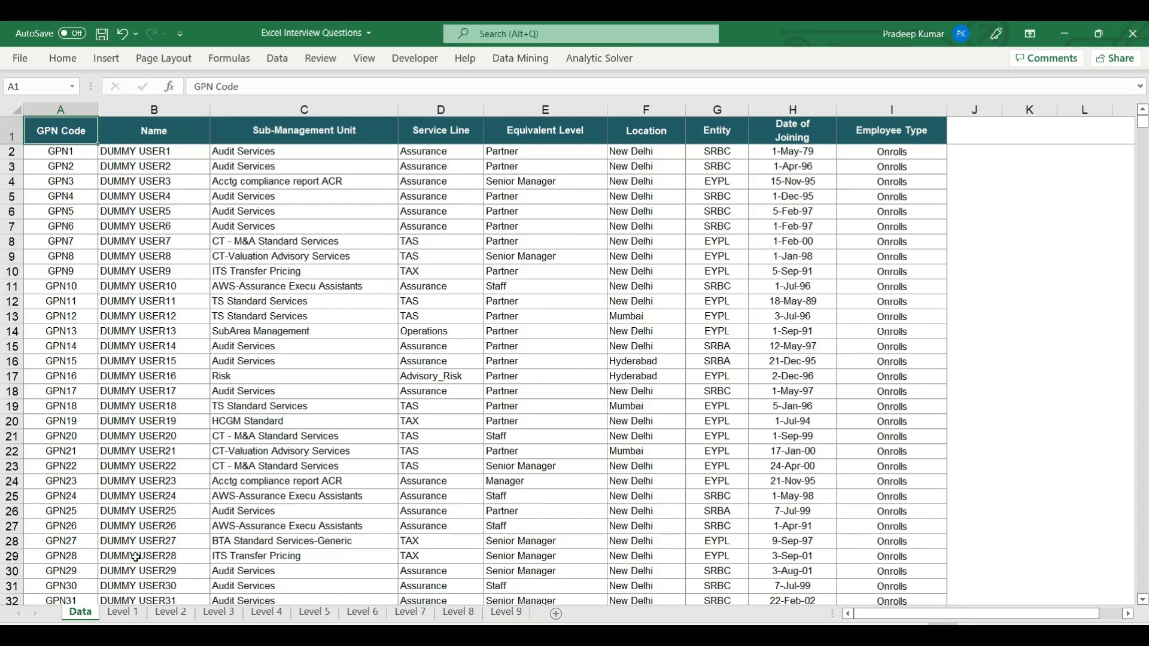
click(443, 109)
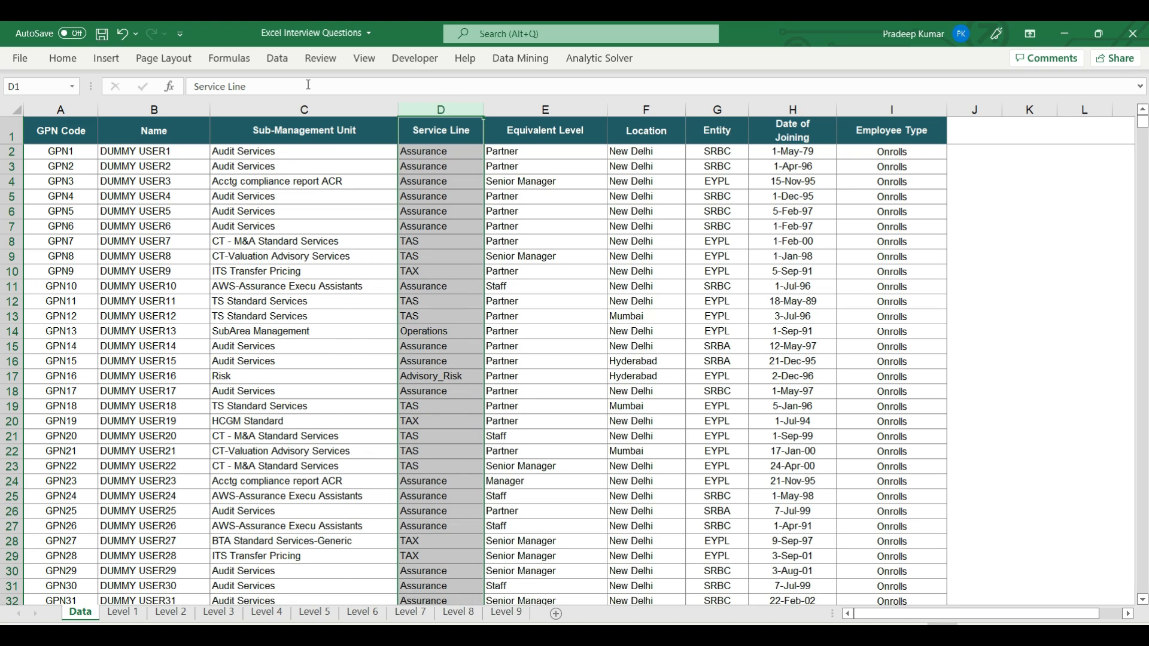
drag(56, 111, 160, 111)
click(158, 111)
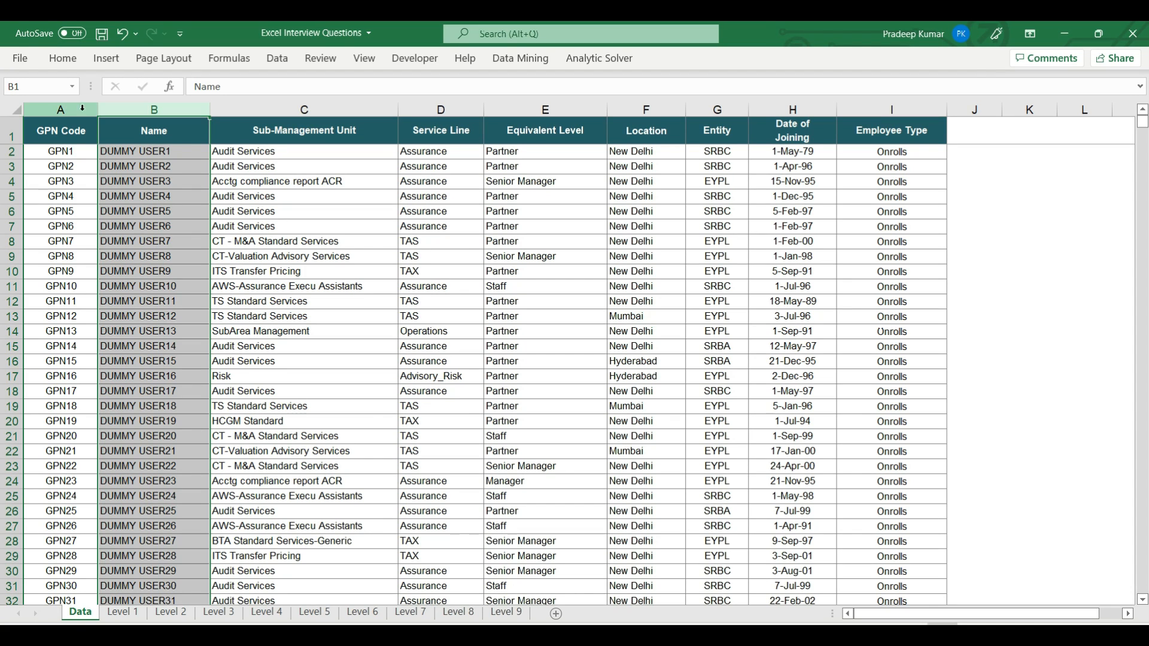
click(64, 109)
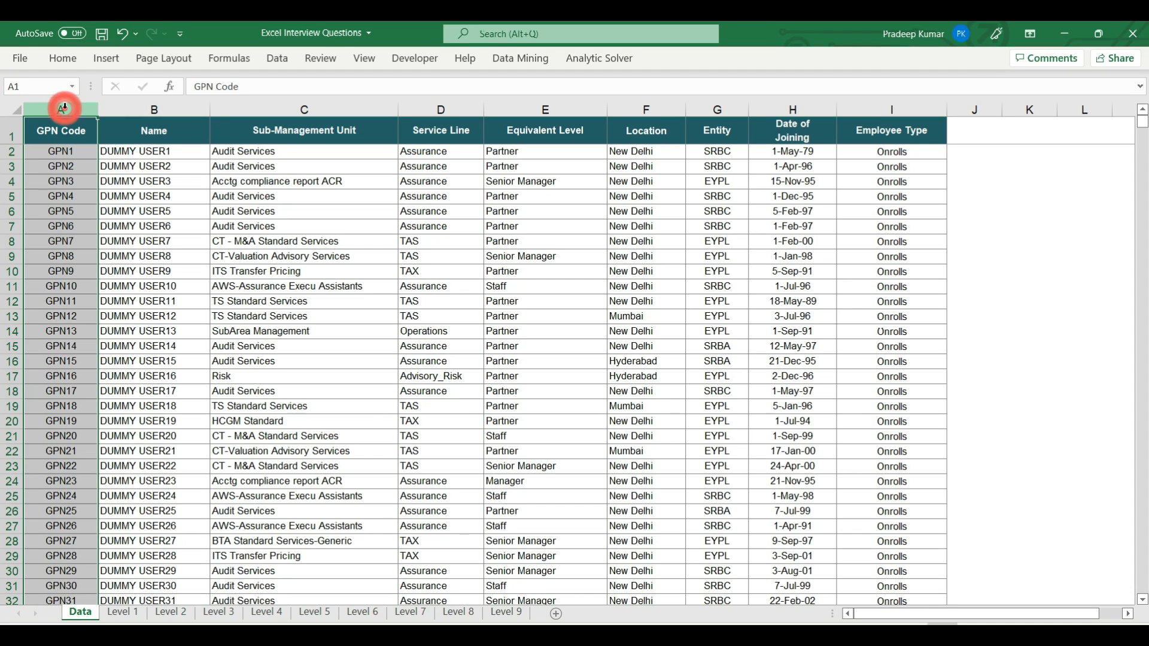
Begin a VLOOKUP formula in cell C4 of the Level 1 sheet with A4 as the lookup value
click(123, 612)
click(321, 172)
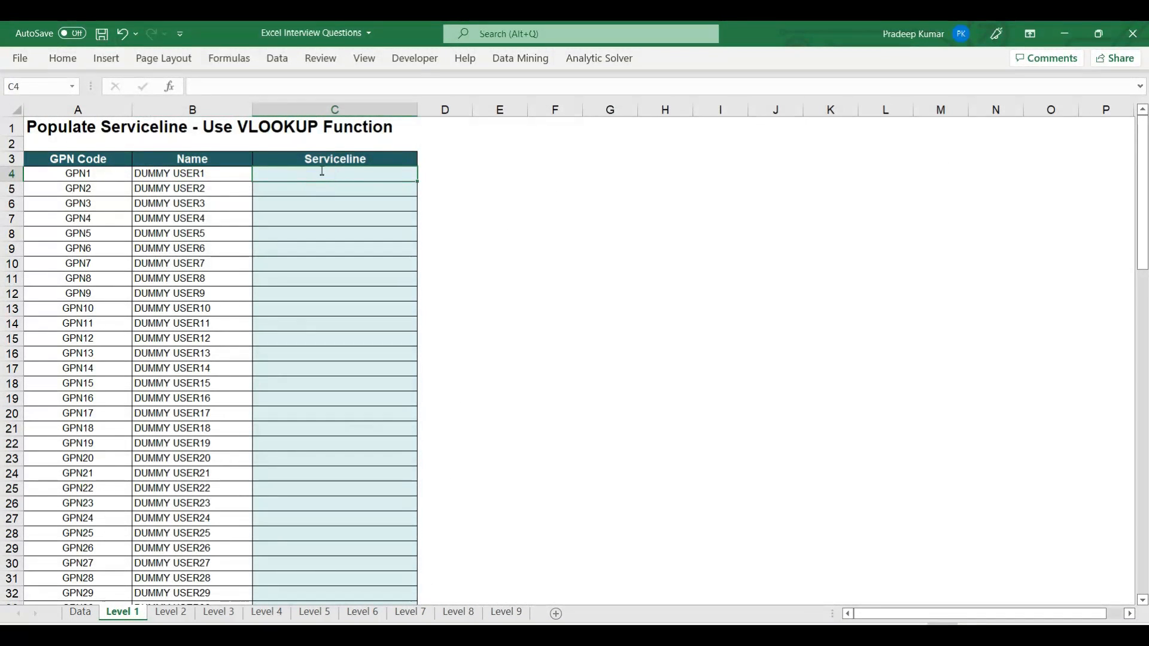
text(=vlo)
key(Tab)
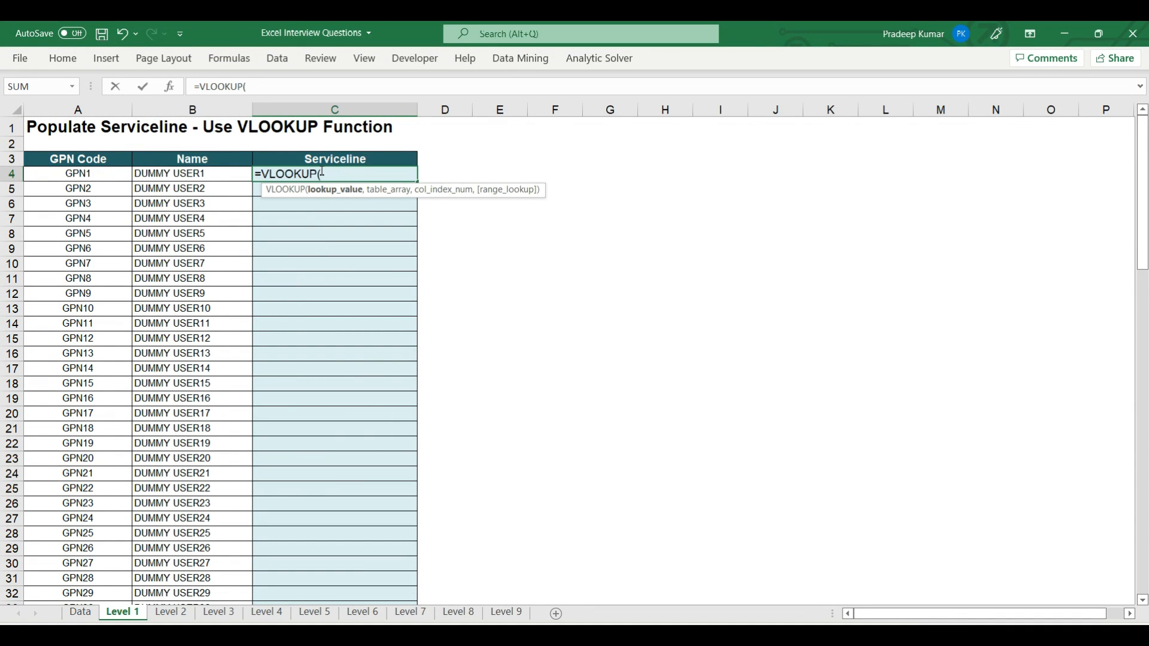
click(96, 170)
text(,)
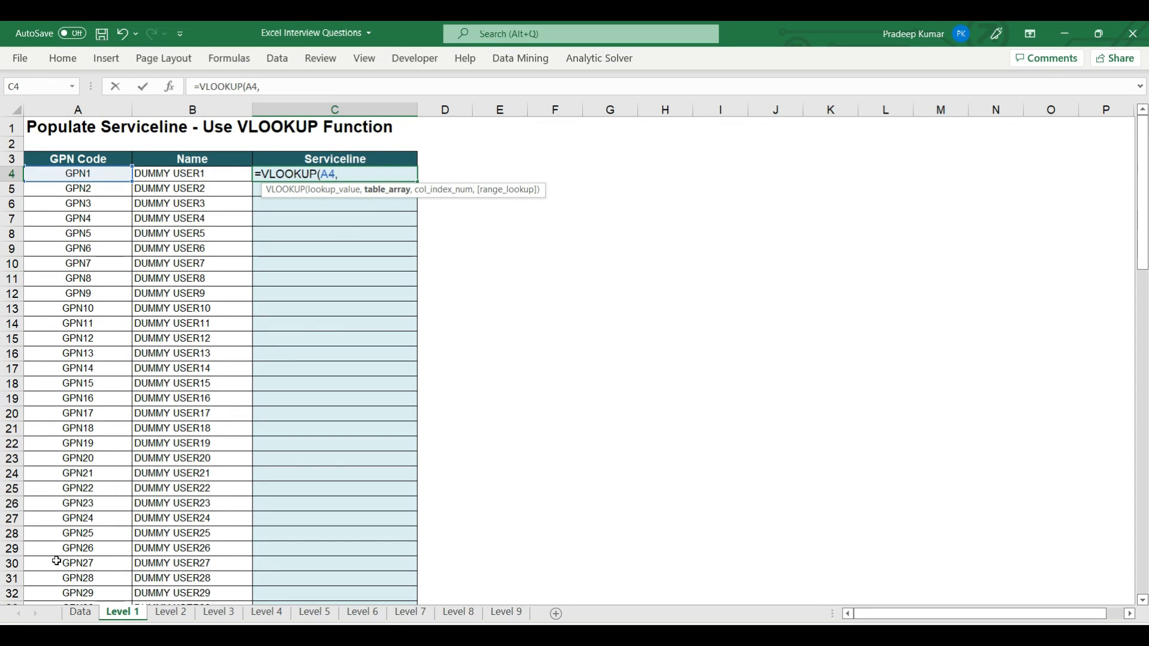
click(78, 613)
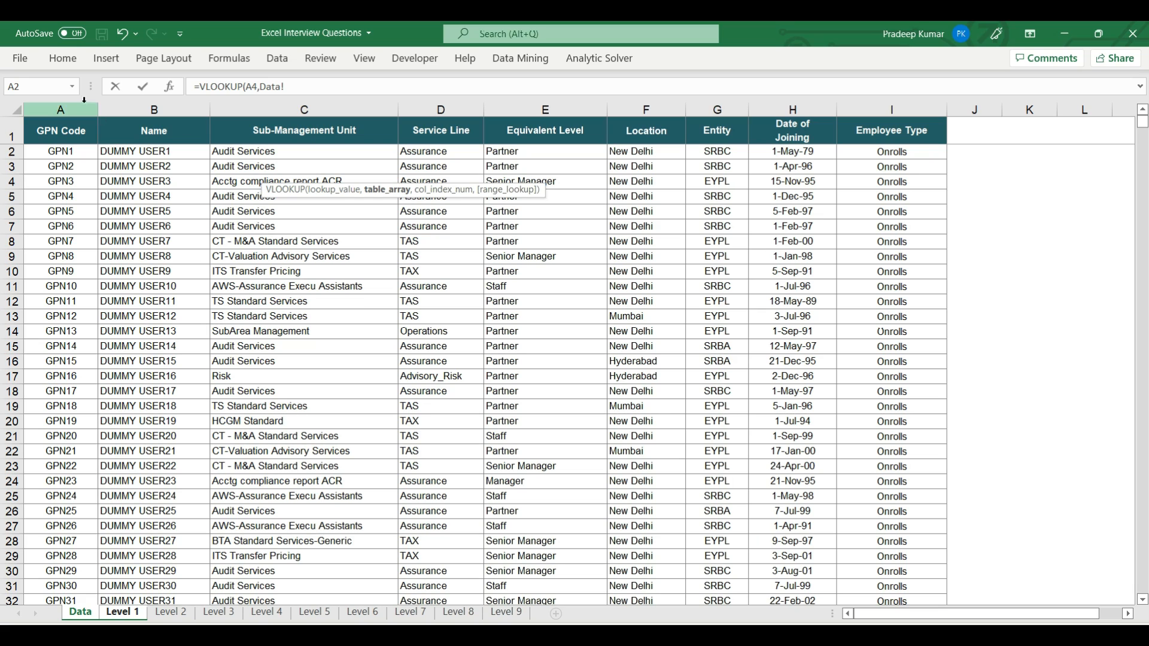
drag(70, 103, 439, 108)
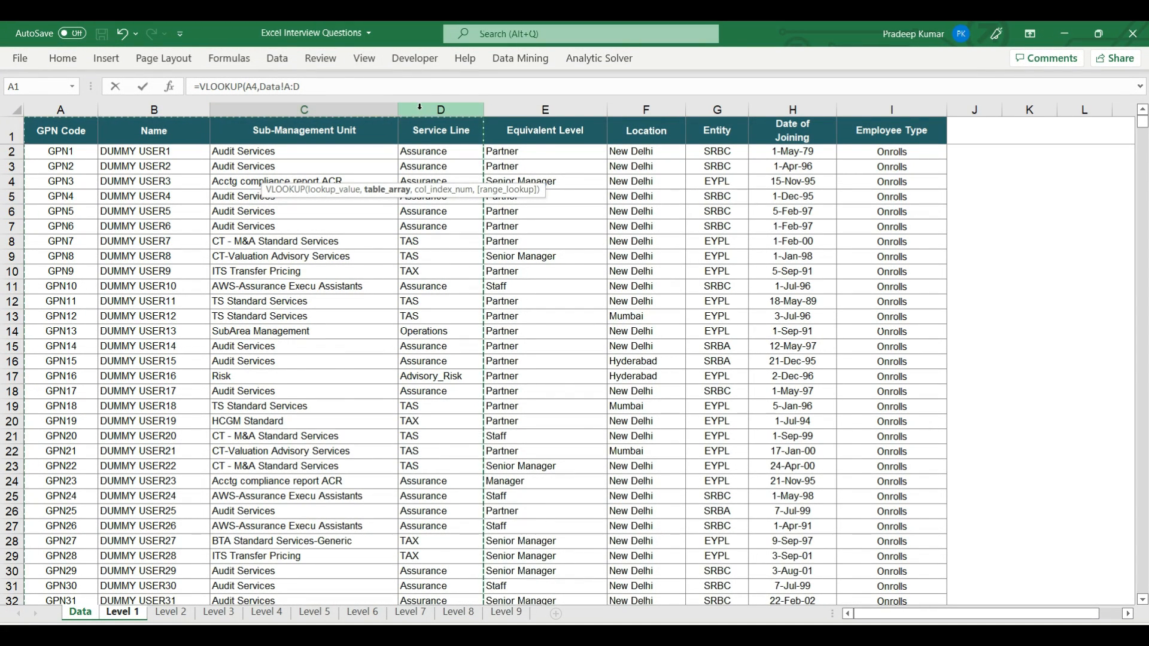
click(124, 614)
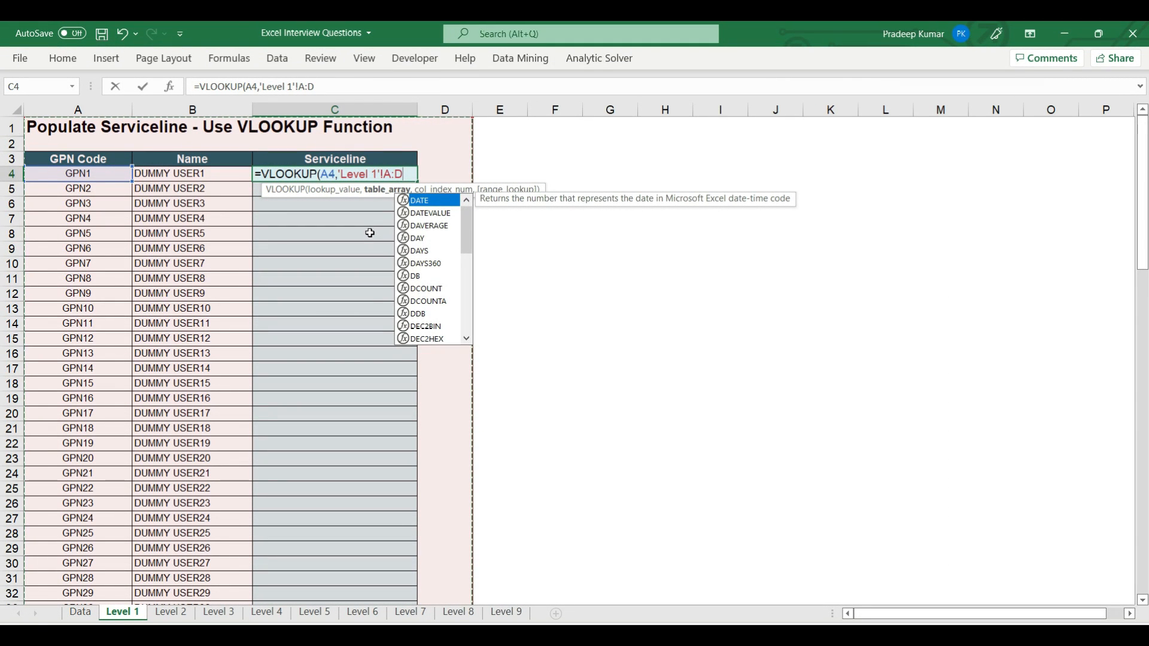
drag(346, 193, 272, 113)
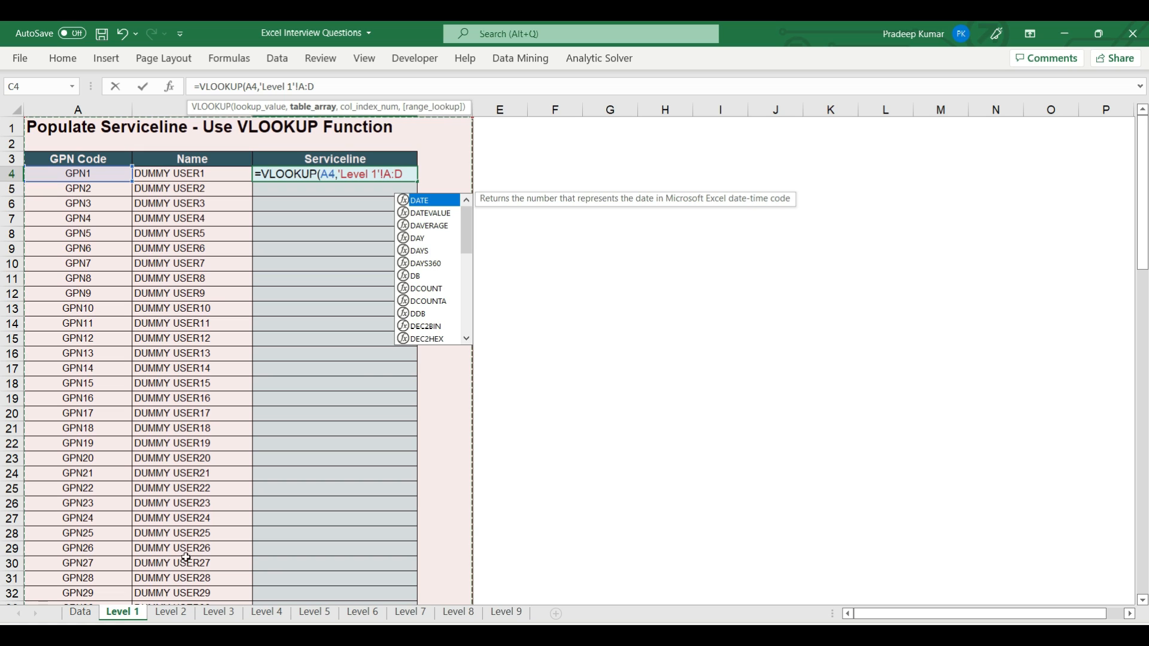
key(BackSpace)
key(BackSpace)
key(BackSpace)
key(BackSpace)
key(BackSpace)
key(BackSpace)
key(BackSpace)
key(BackSpace)
key(BackSpace)
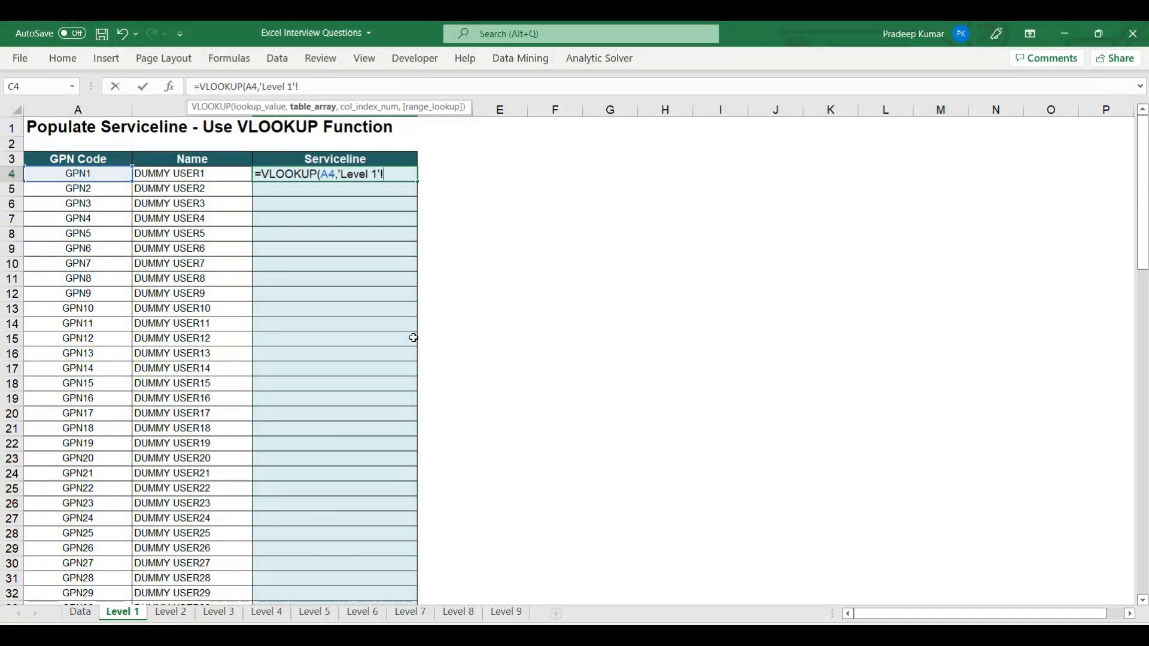
key(BackSpace)
key(BackSpace)
key(BackSpace)
key(BackSpace)
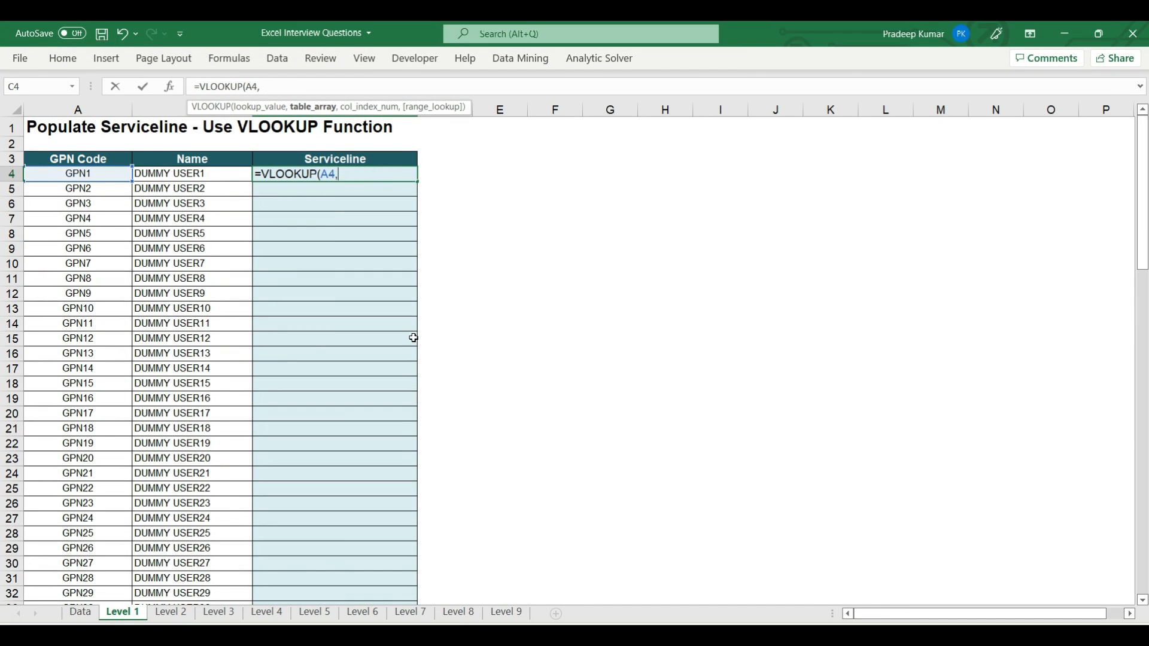
Complete the VLOOKUP with absolute columns $A:$D of the Data sheet as table array, column index 4 and range lookup 0
click(79, 613)
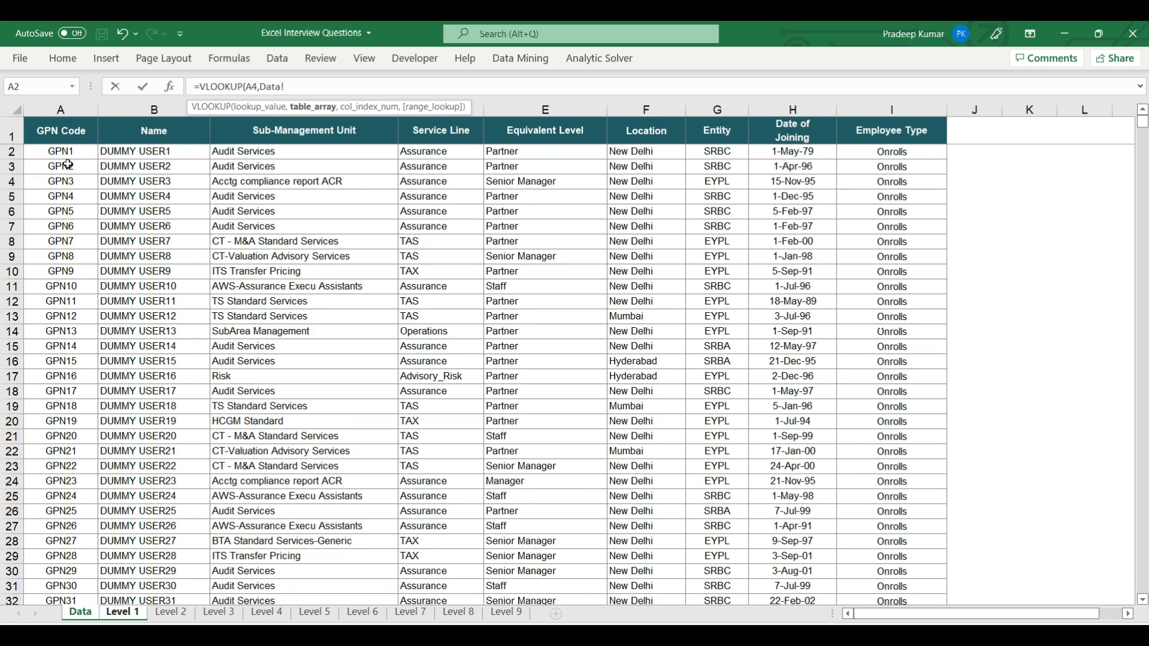
drag(67, 107, 439, 108)
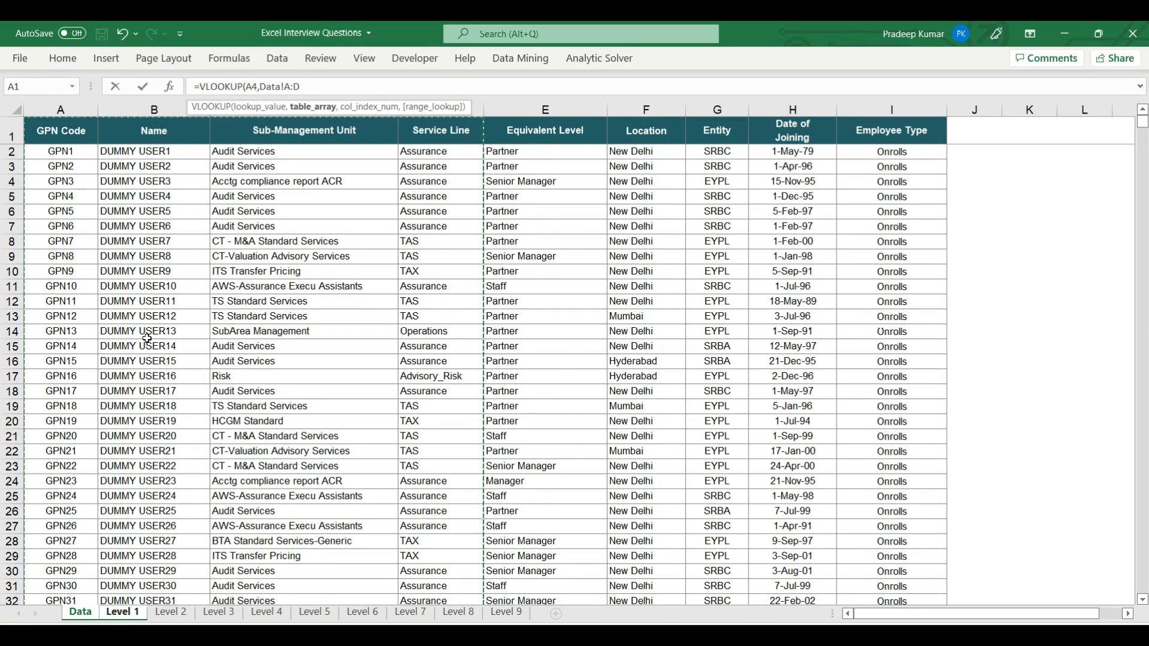
key(F4)
text(,4)
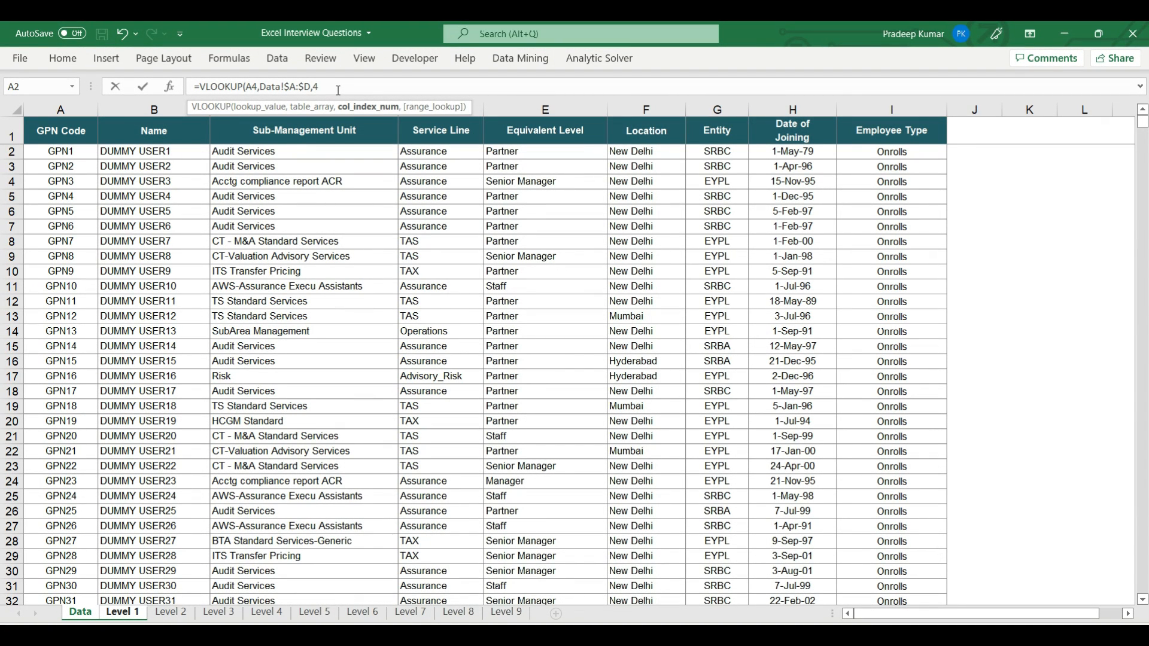
text(,0))
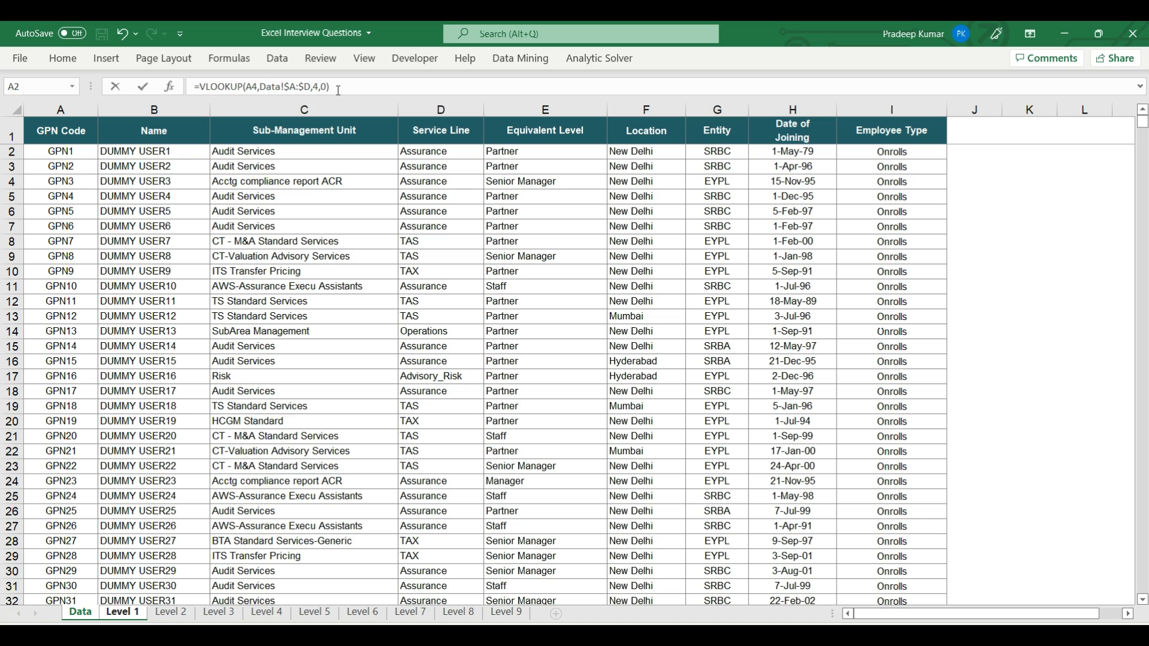
key(Return)
Copy the VLOOKUP formula from C4 down the whole Serviceline column
click(337, 173)
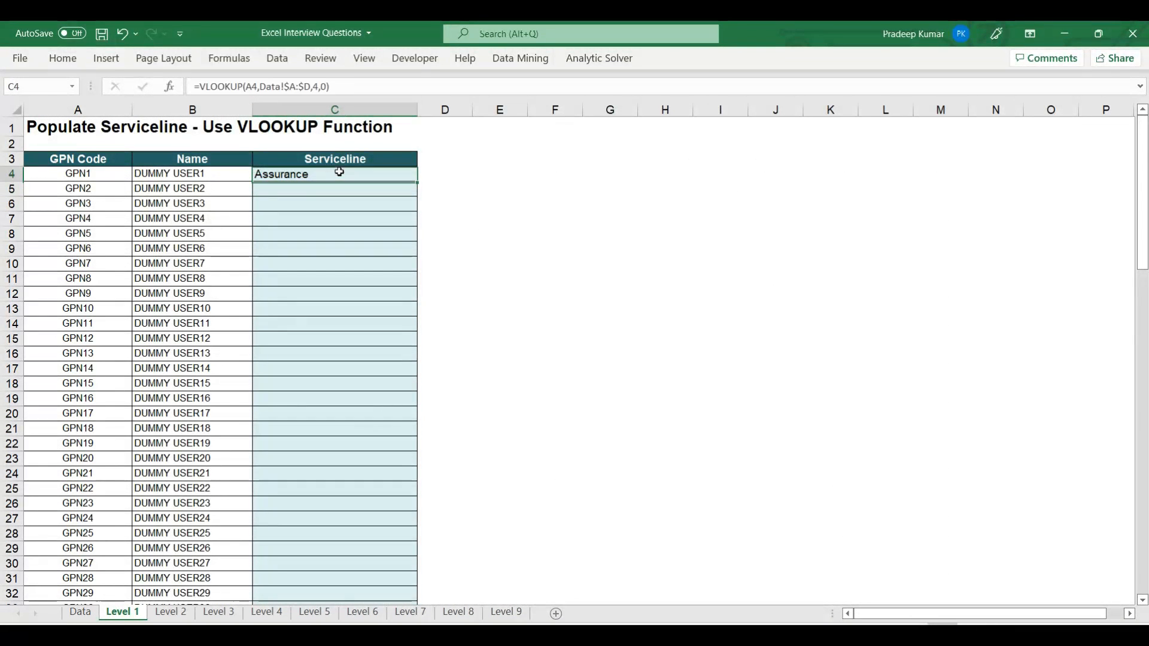
double_click(417, 184)
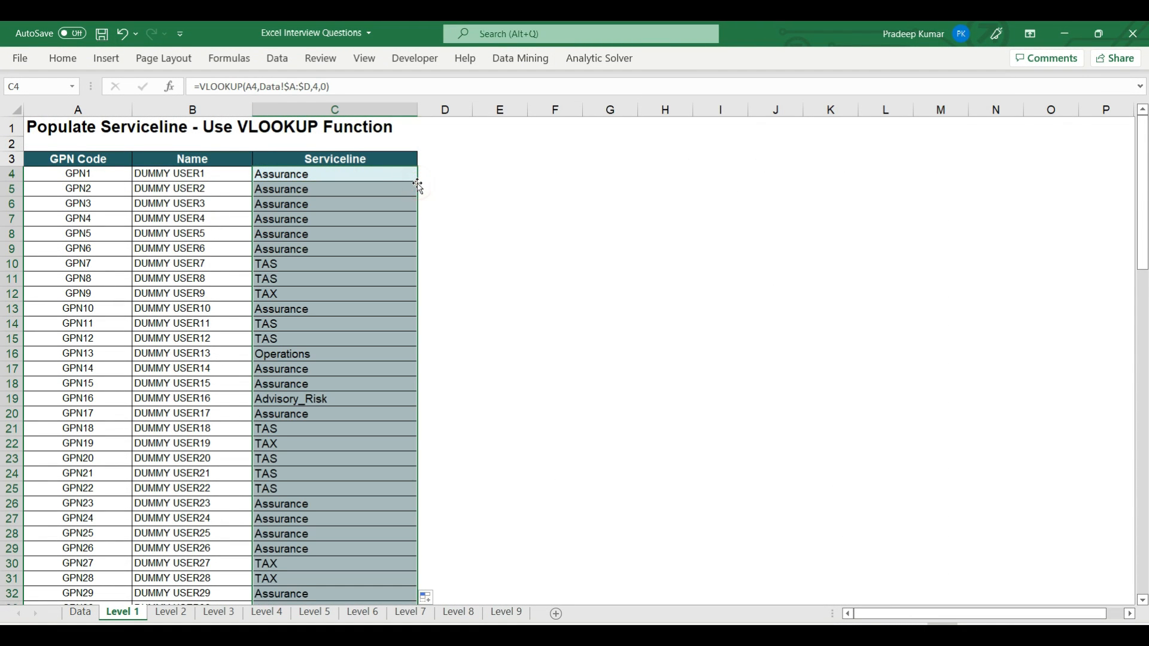
click(383, 171)
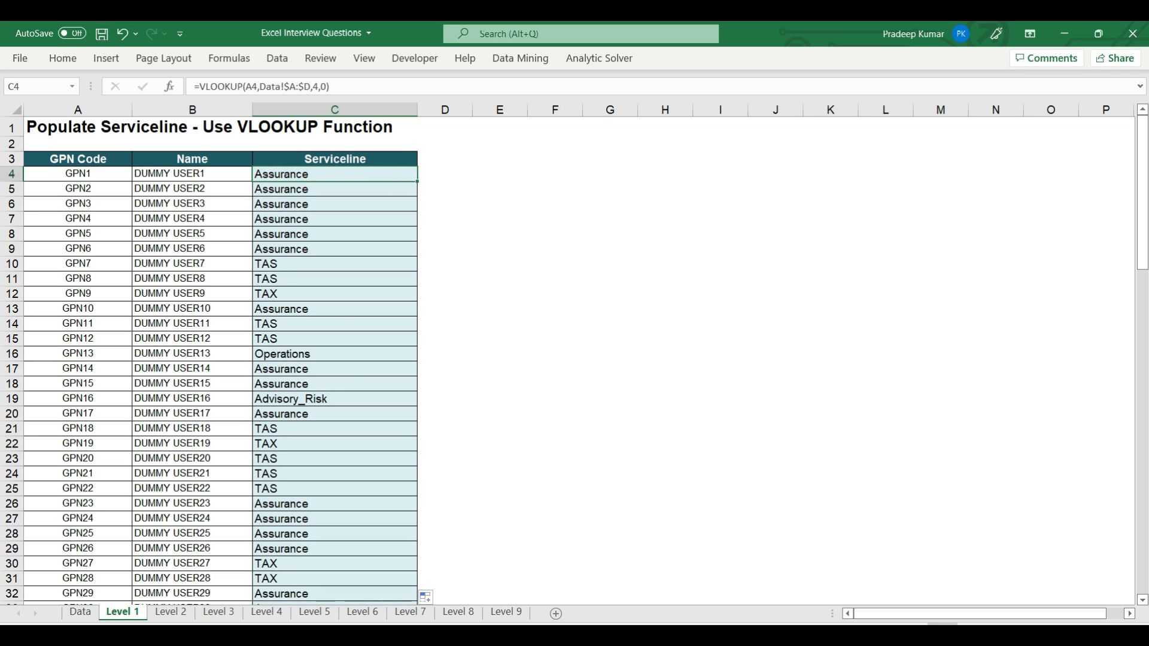
On the Level 2 sheet, enter =COUNTIF(Data!D:D,'Level 2'!A6) in B6 to count the Advisory_PI employees
click(171, 613)
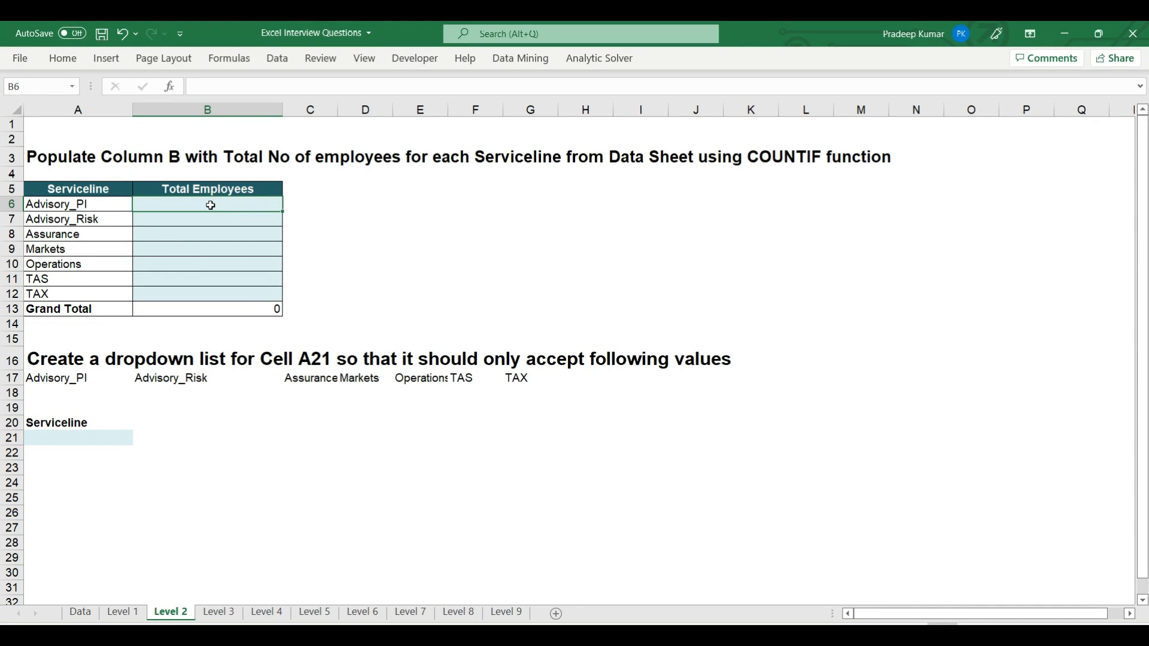
text(=countif)
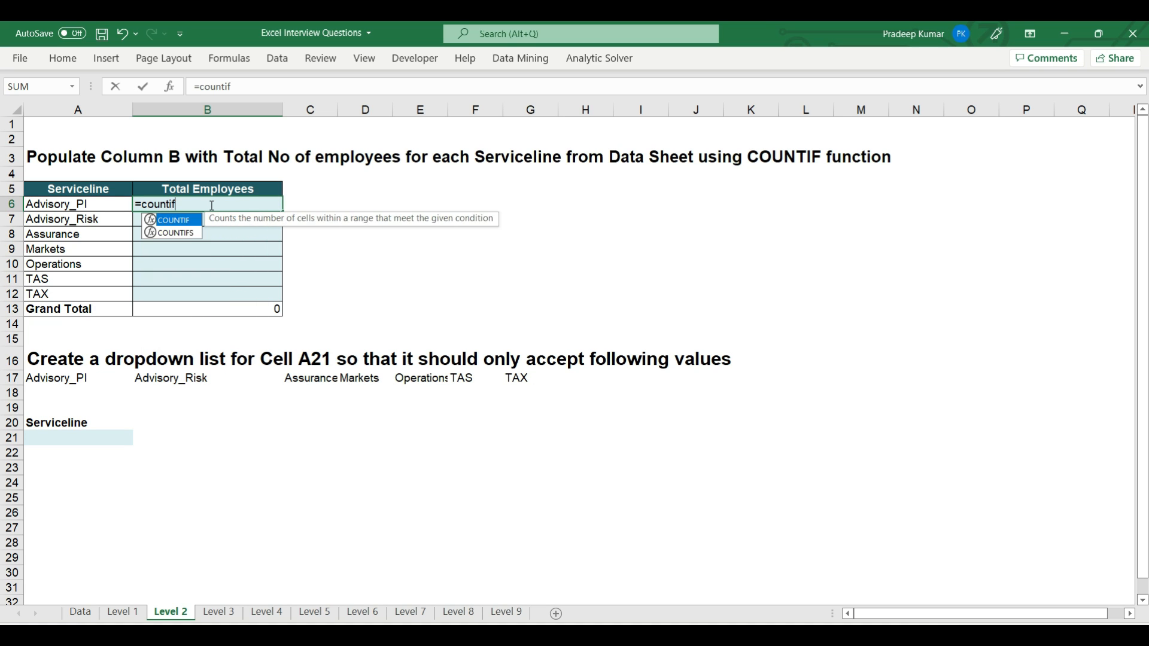
key(Tab)
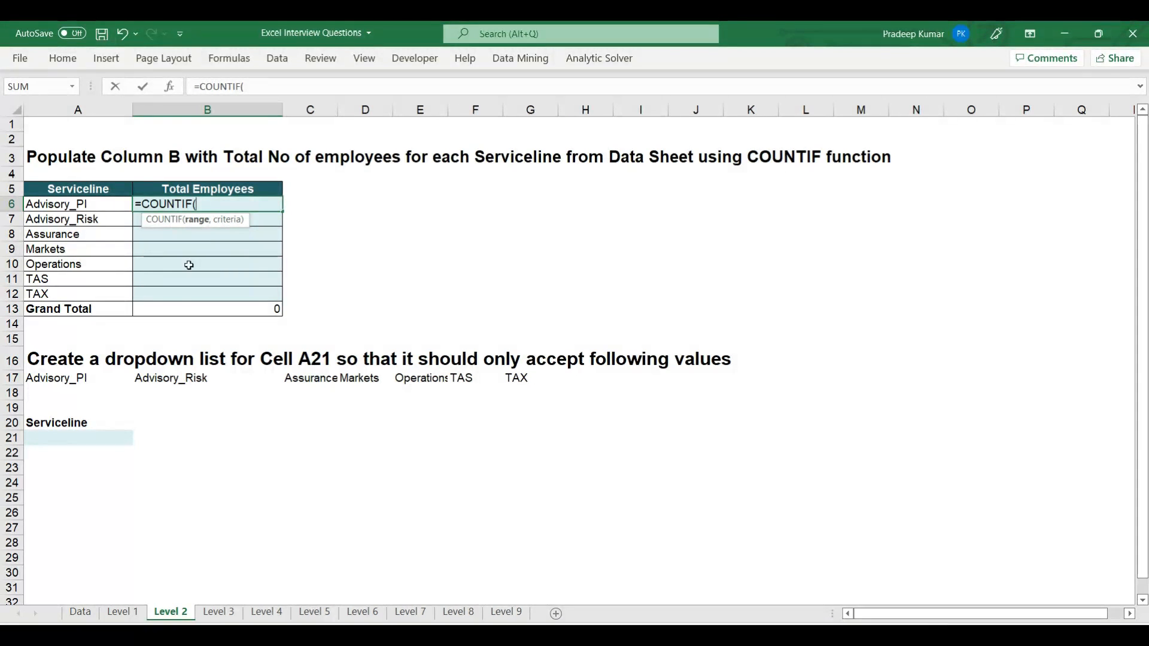
click(82, 613)
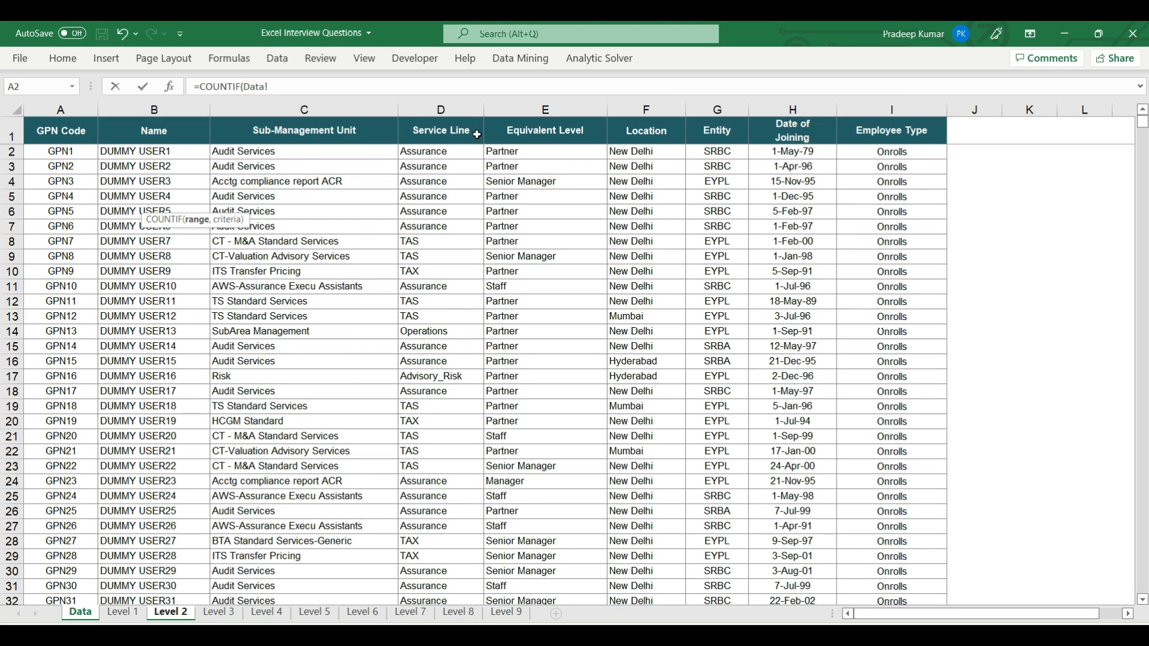
click(447, 110)
text(,)
click(170, 613)
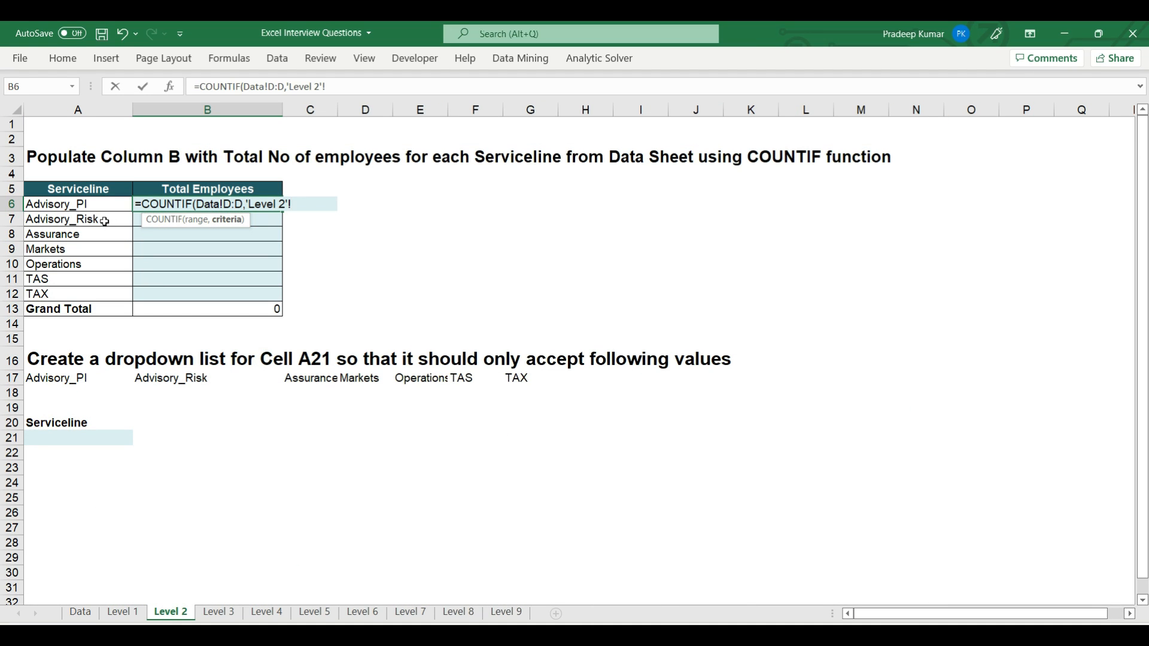
click(73, 204)
text())
key(Return)
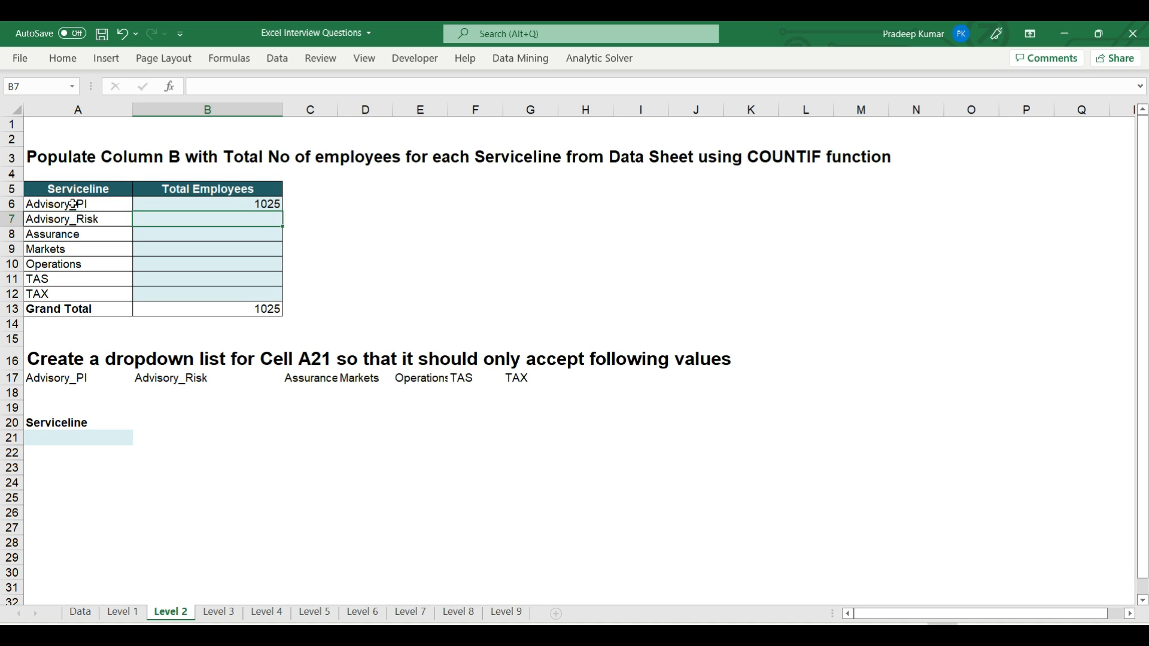
Copy the COUNTIF formula from B6 down to B12 for the remaining servicelines
click(272, 205)
drag(281, 211, 279, 295)
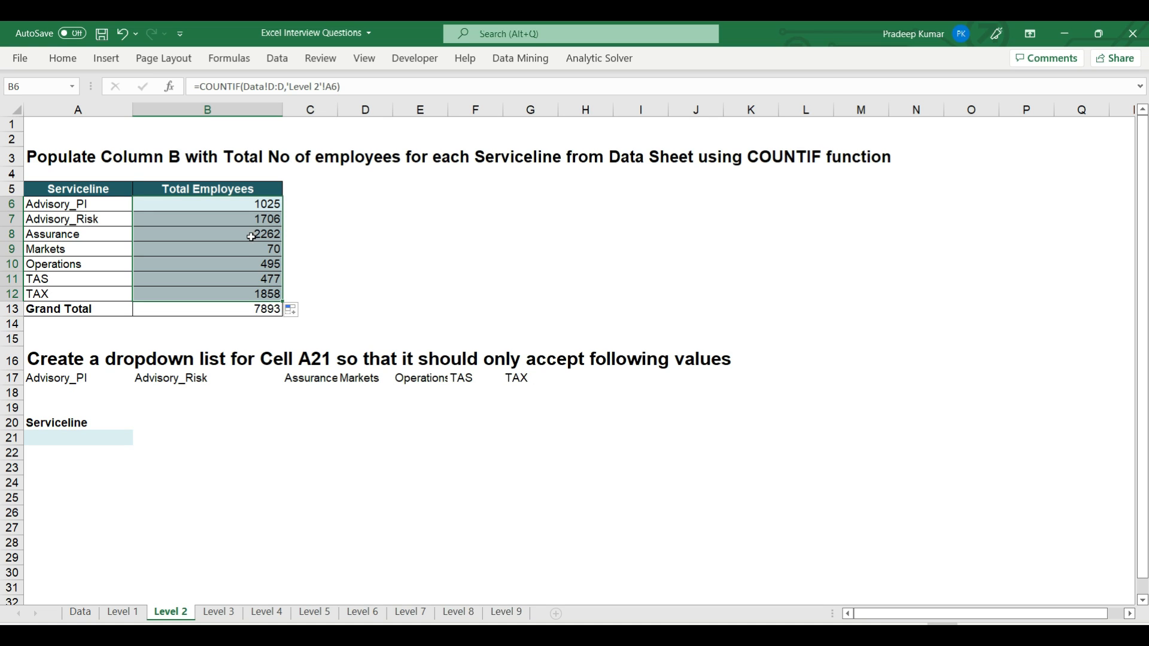
key(Up)
Apply data validation to cell A21 of the Level 2 sheet, allowing only values from a List
click(74, 435)
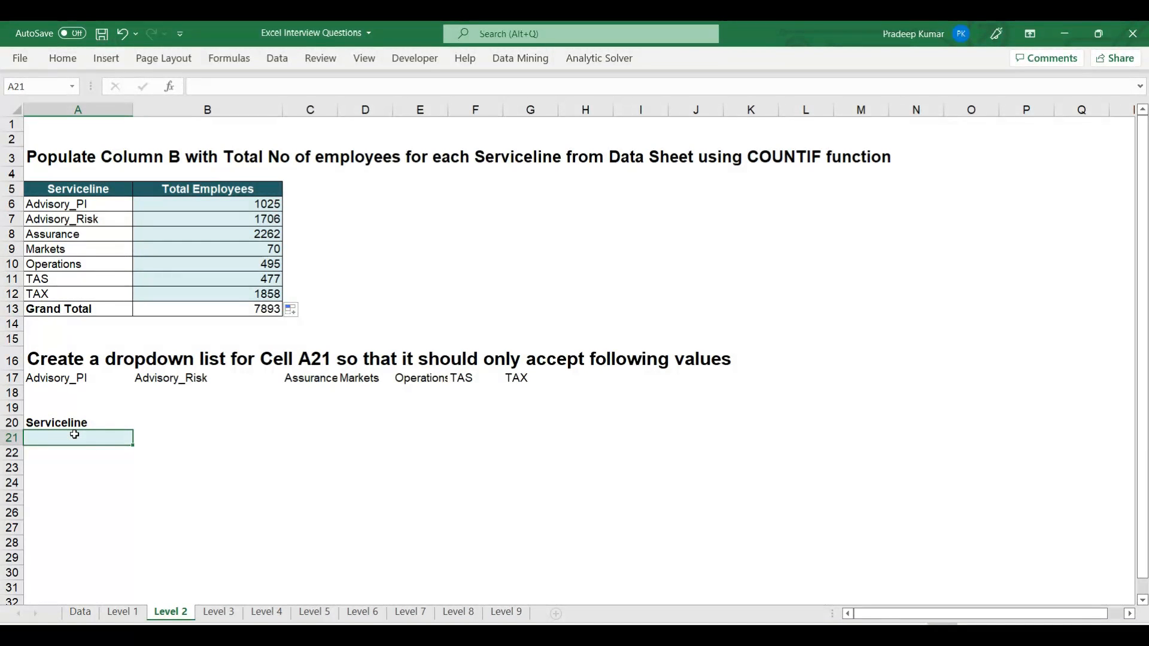
drag(78, 378, 529, 378)
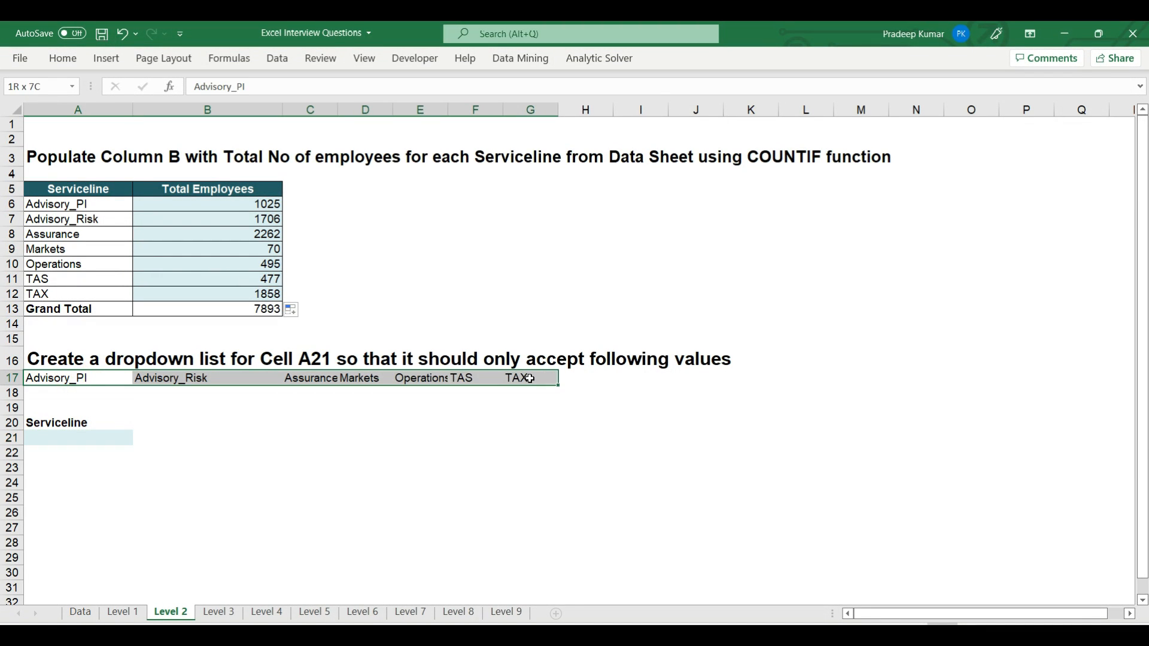
click(96, 436)
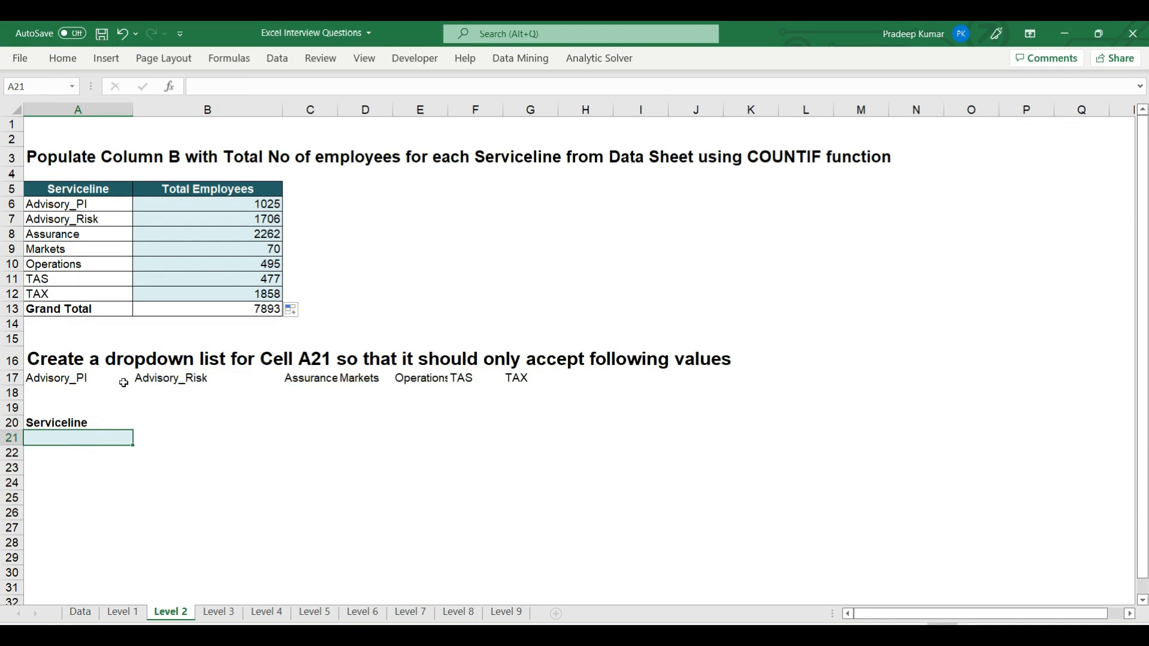
click(277, 60)
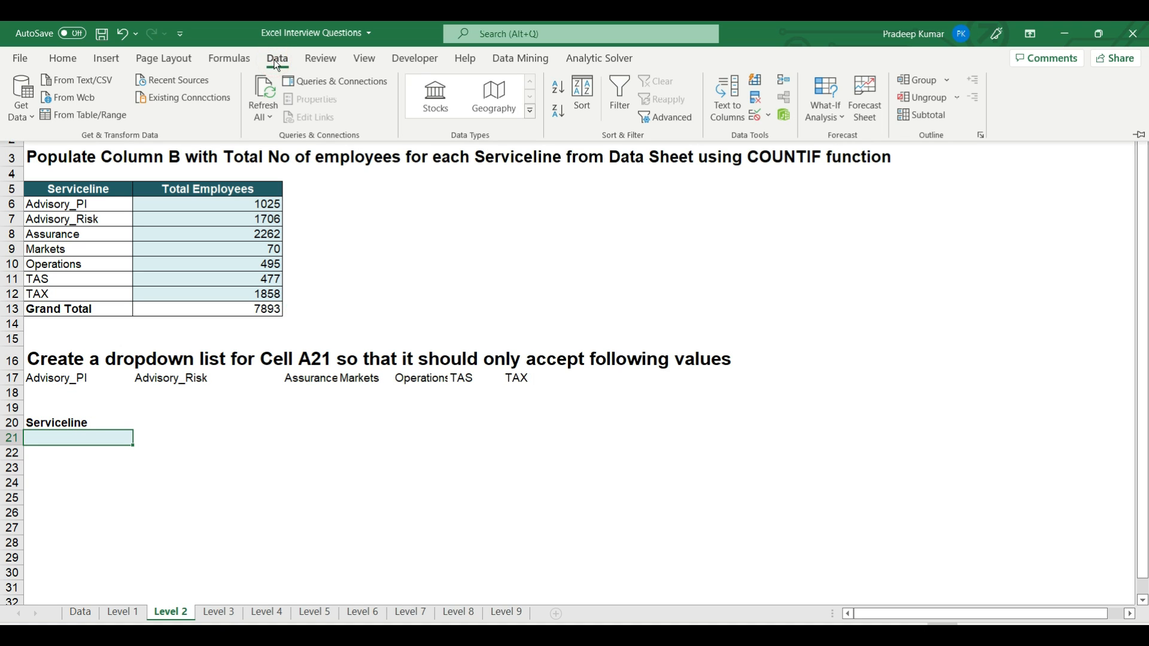
click(276, 62)
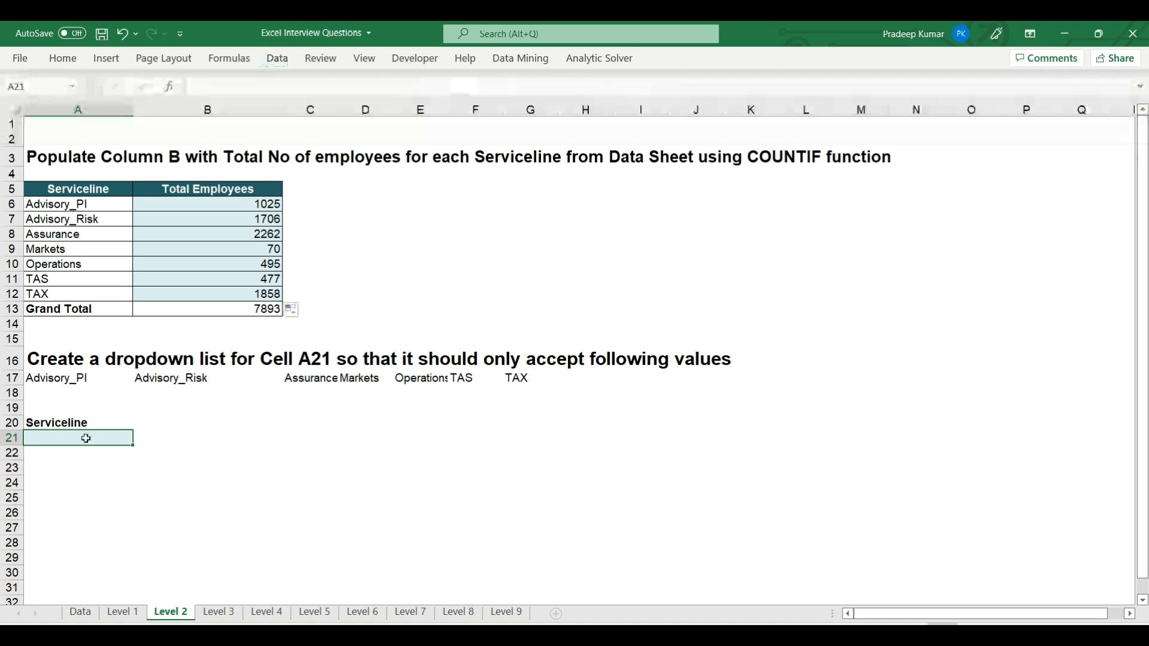
click(272, 63)
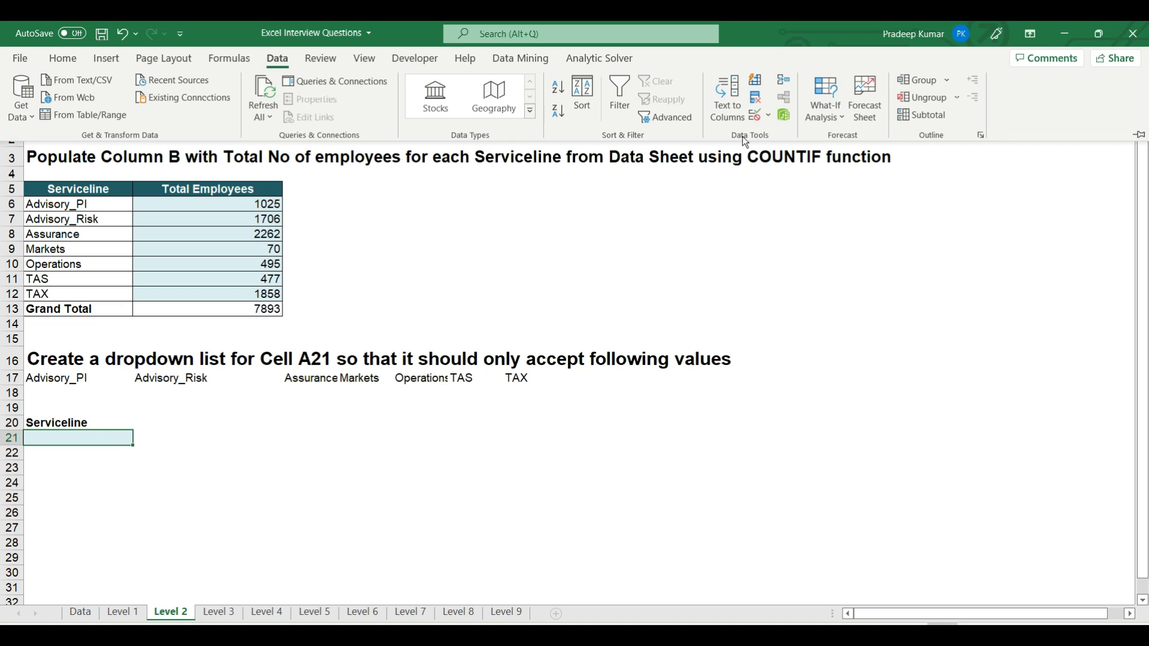
click(768, 117)
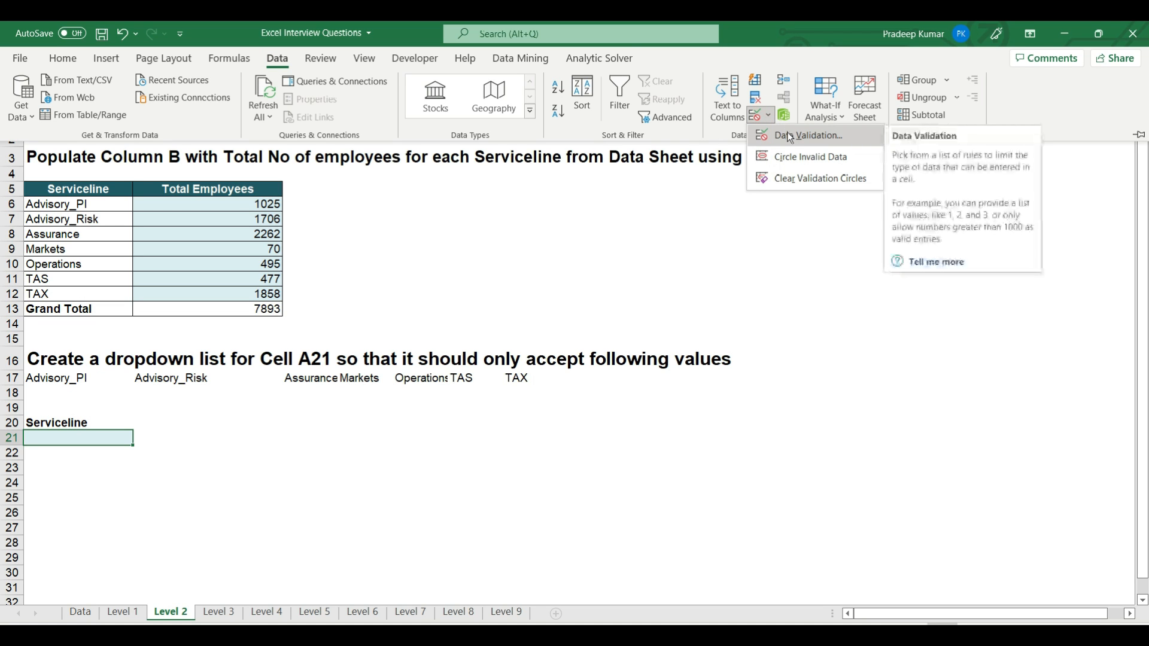
click(788, 135)
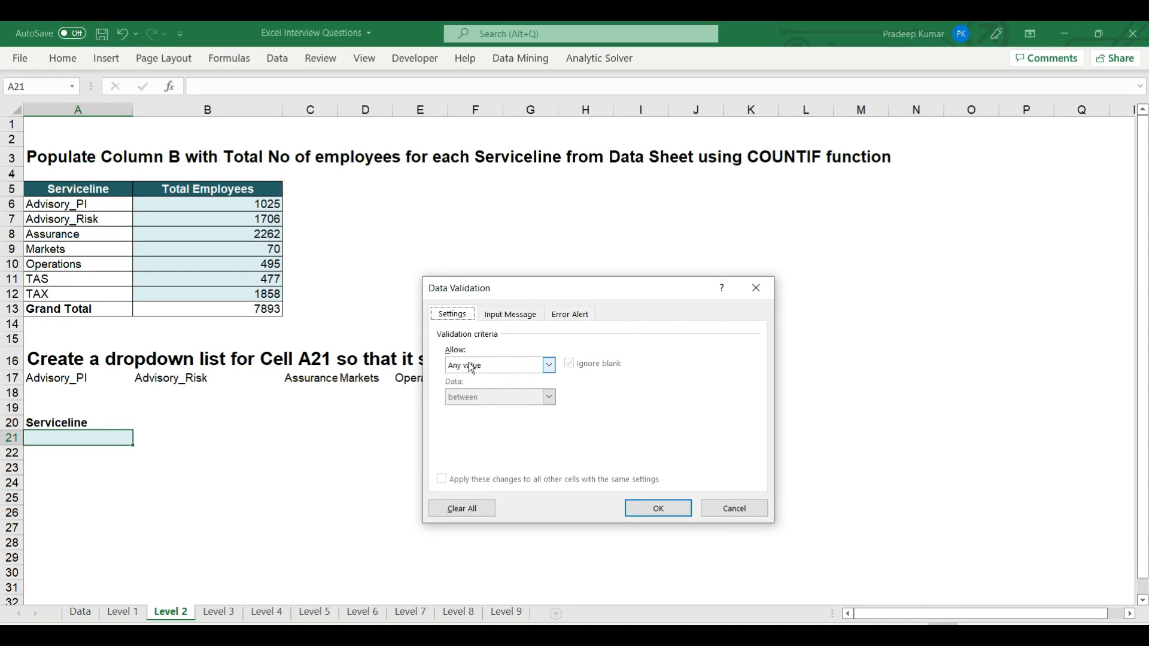
click(548, 365)
click(453, 409)
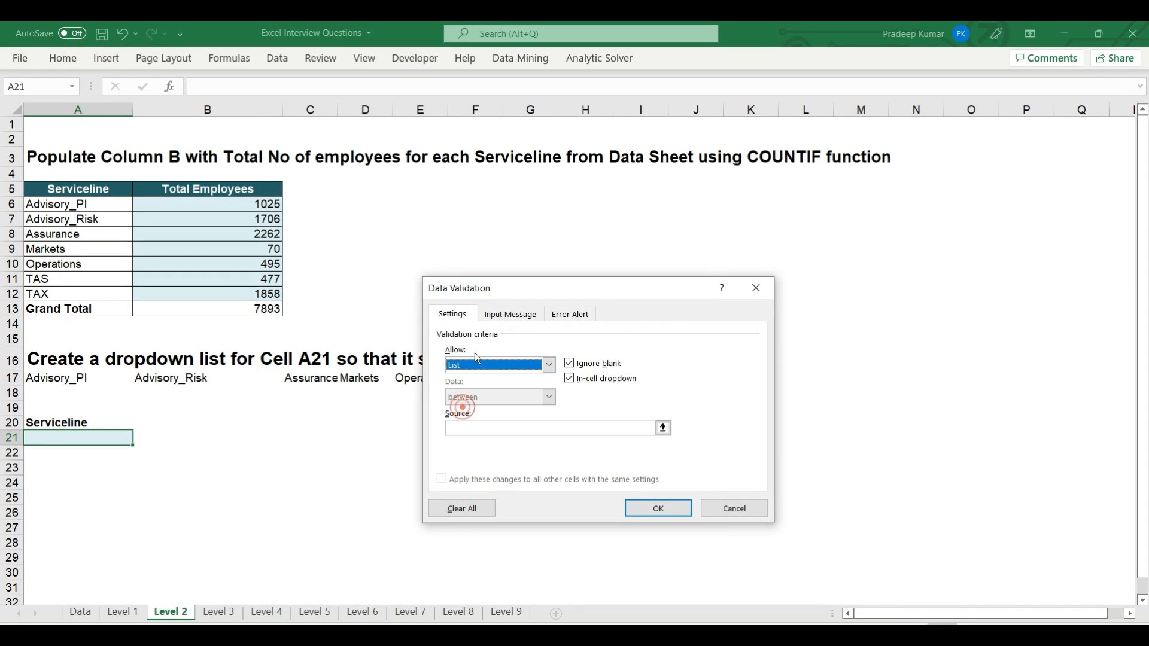
Use the serviceline names in A17:G17 as the list source, apply the validation and check the dropdown in A21
drag(489, 289, 671, 230)
click(641, 364)
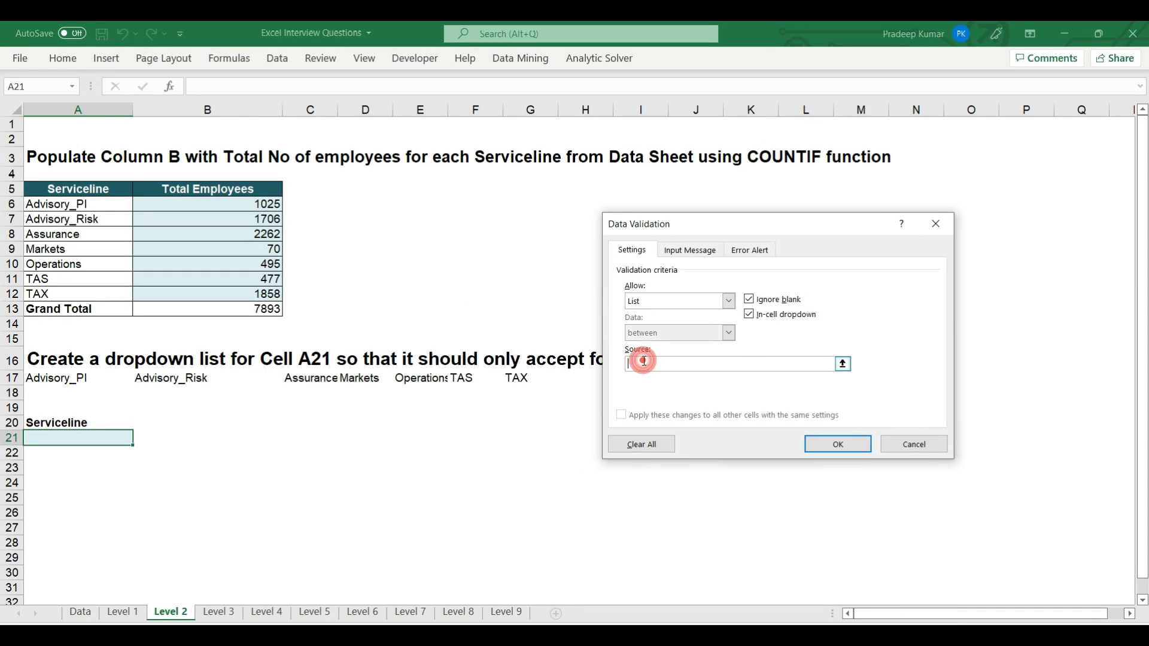
drag(44, 380, 542, 379)
click(838, 444)
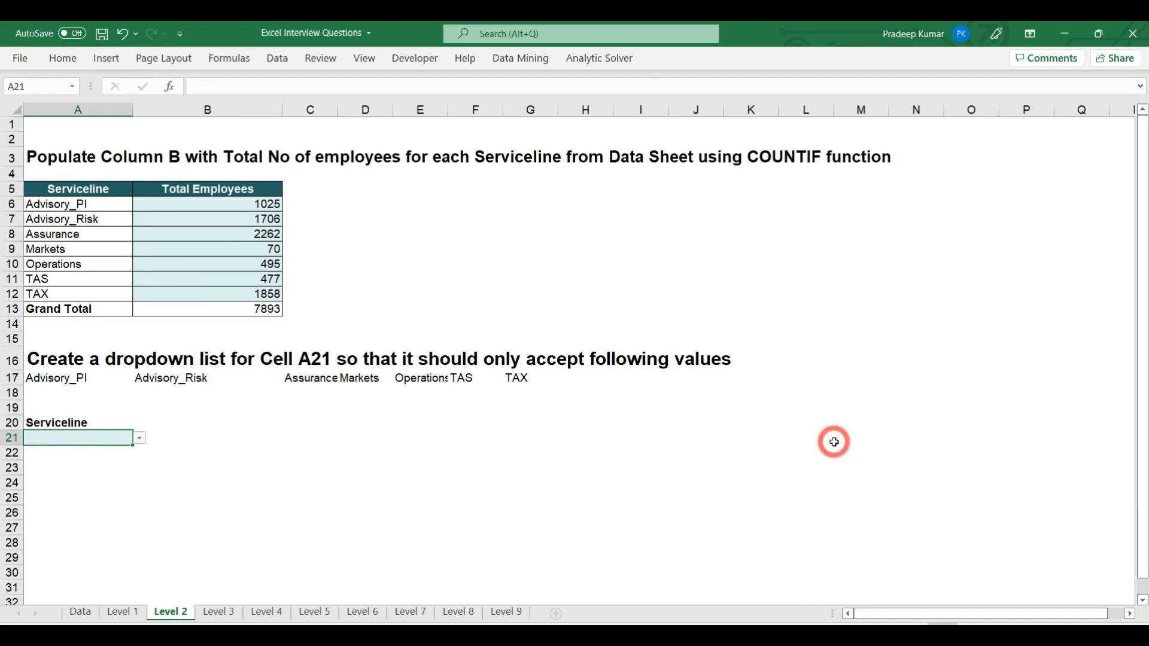
click(140, 441)
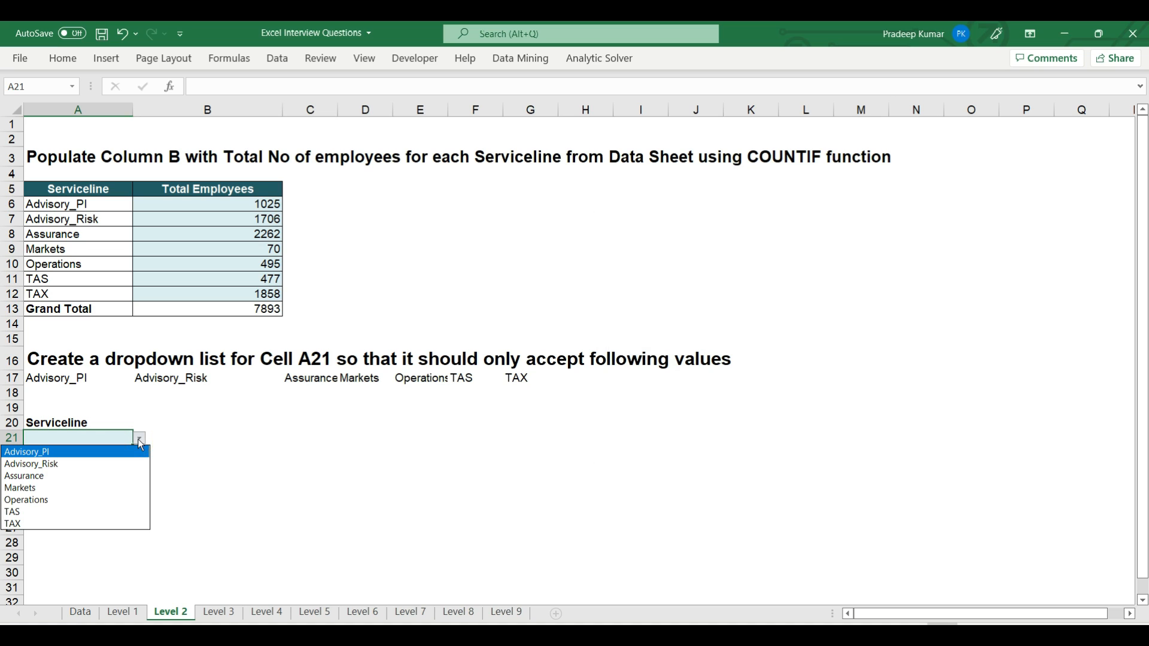
click(139, 441)
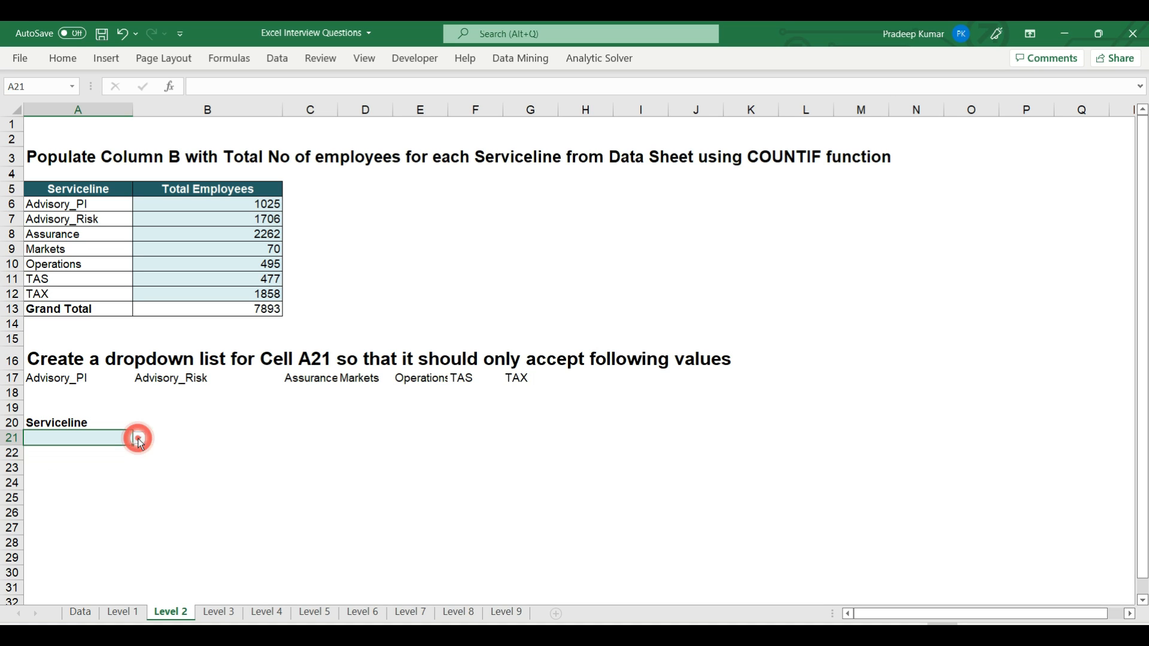
On the Level 3 sheet, examine the COUNTIFS task table with its serviceline rows and location headers from Ahmedabad to Pune
click(218, 612)
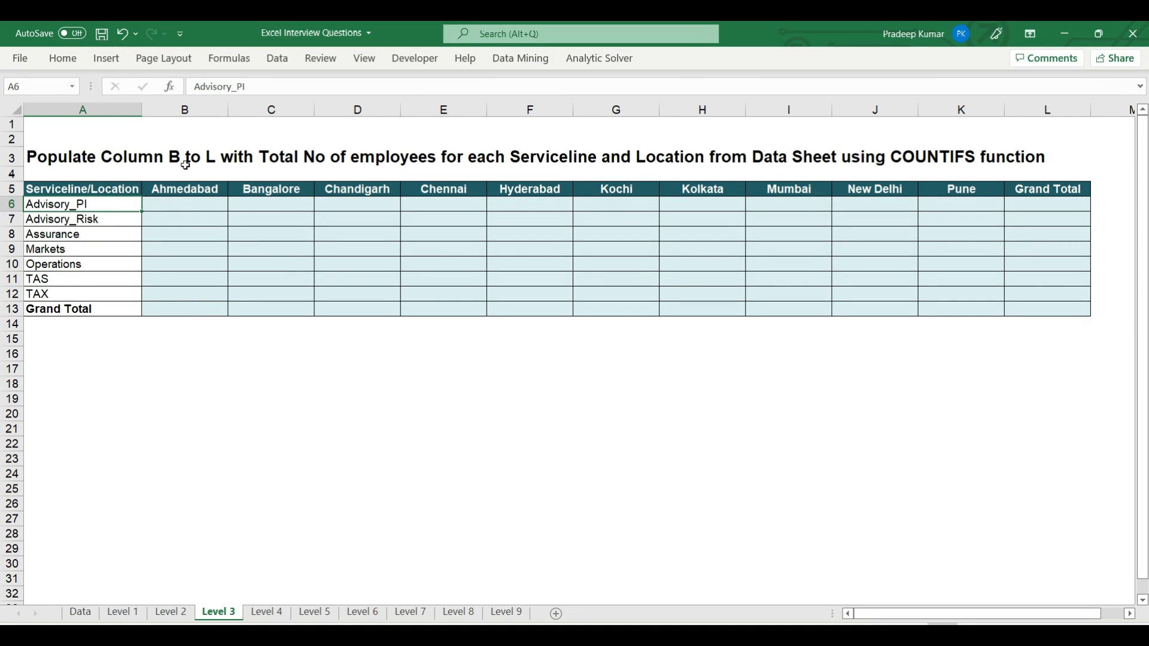
drag(172, 196, 1051, 309)
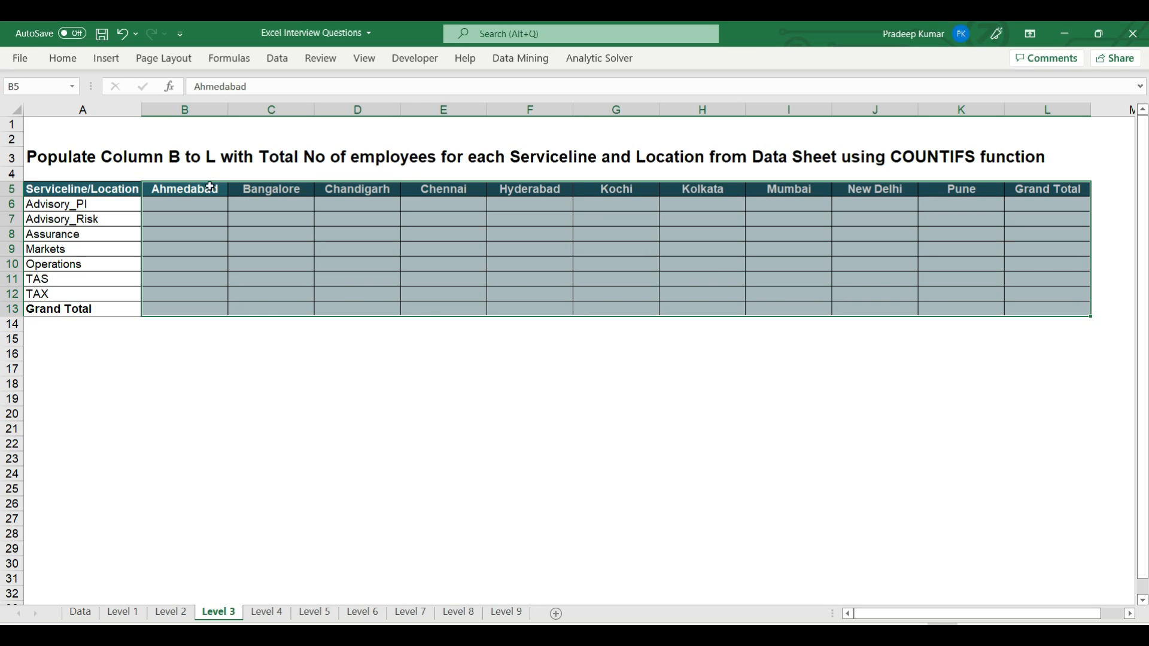
drag(86, 190, 87, 303)
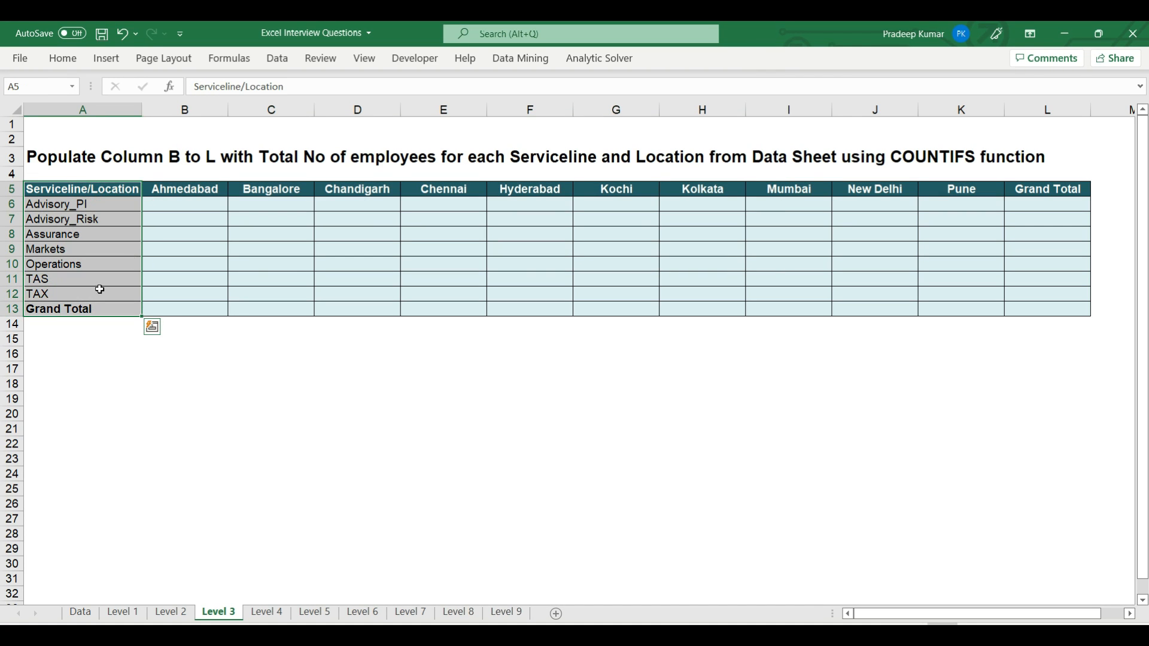
drag(179, 190, 852, 186)
key(shift+Left)
key(shift+Left)
key(shift+Left)
key(shift+Left)
key(shift+Left)
key(shift+Left)
key(shift+Left)
key(shift+Left)
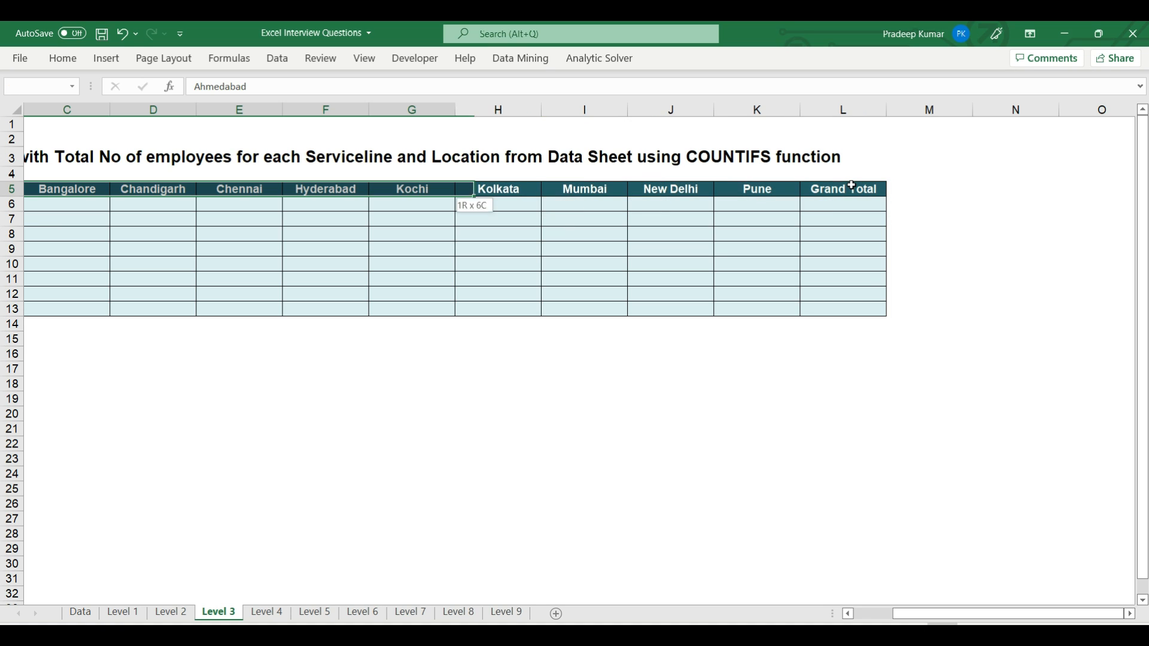
key(Left)
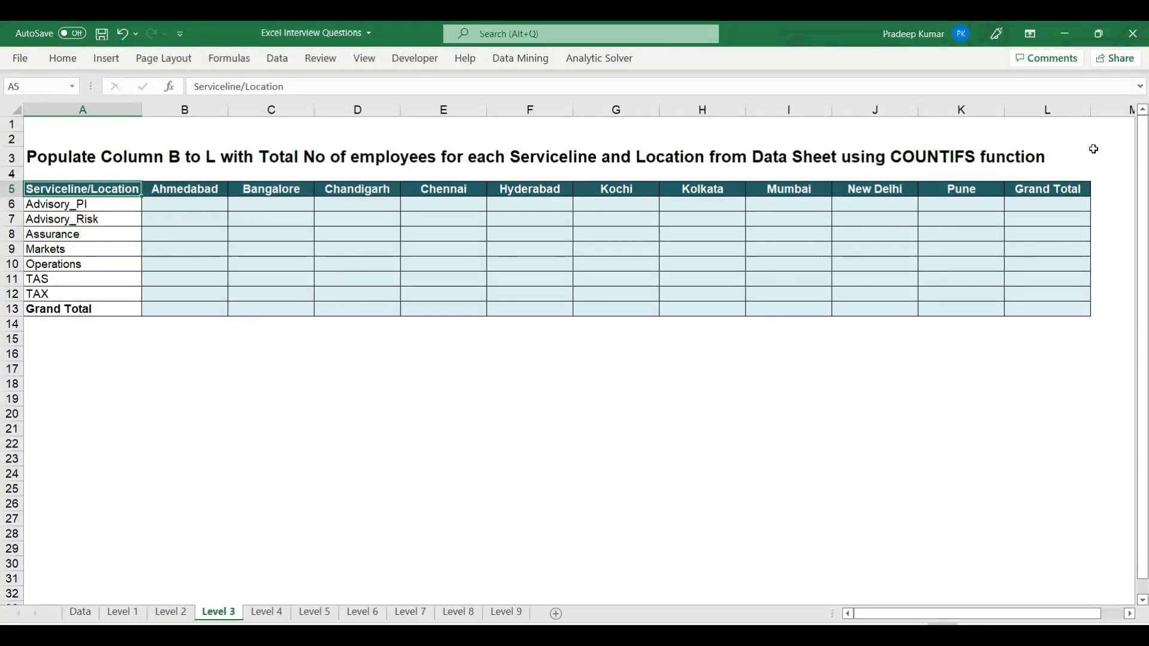
drag(97, 205, 89, 294)
drag(166, 189, 418, 189)
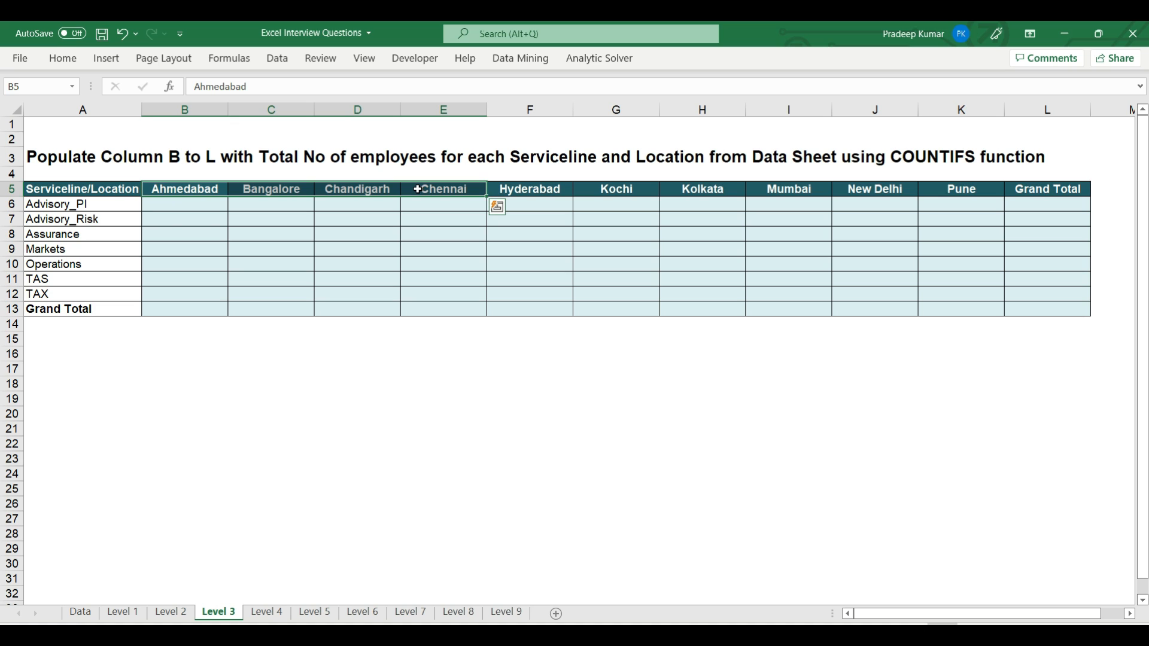
click(187, 206)
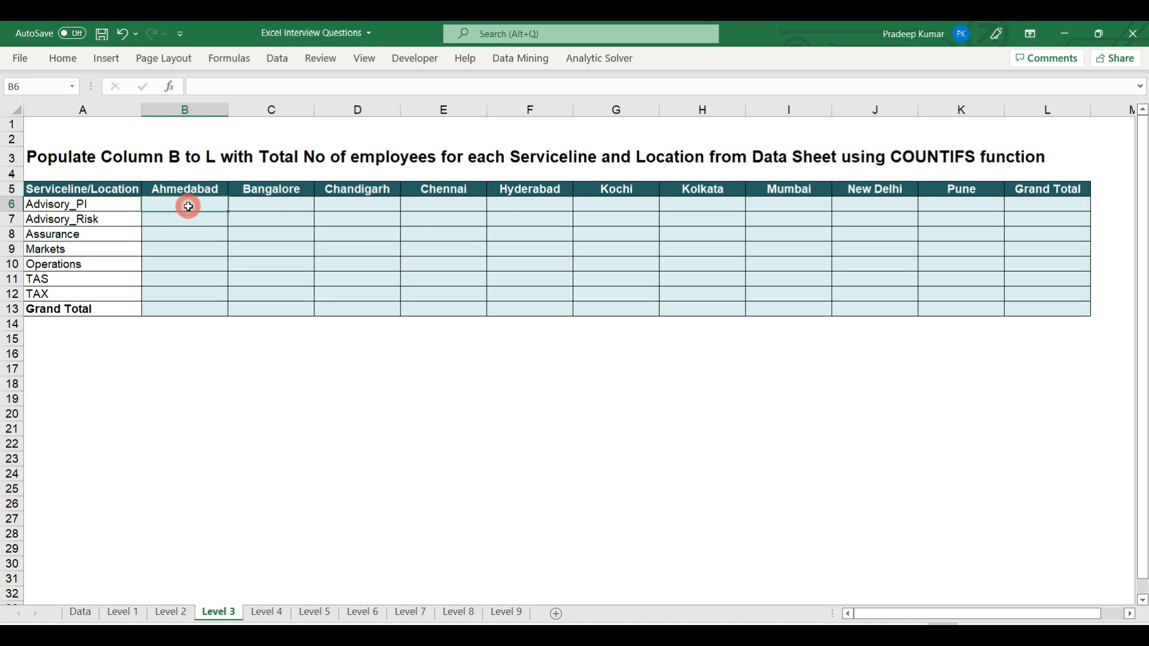
text(=countifs)
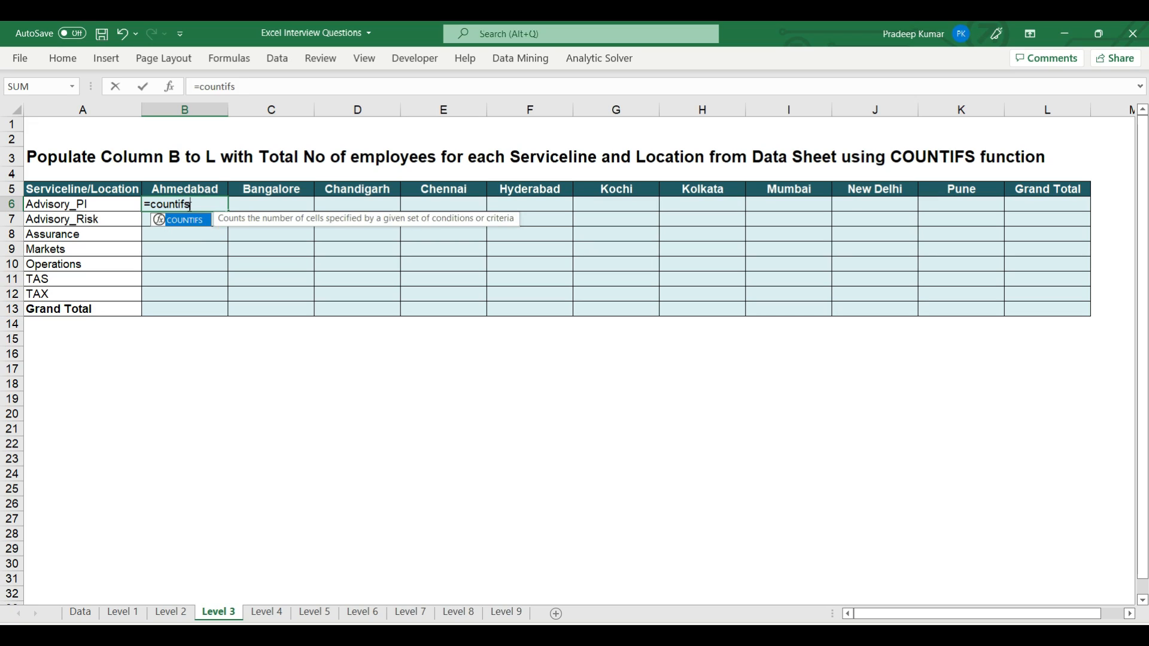
key(Tab)
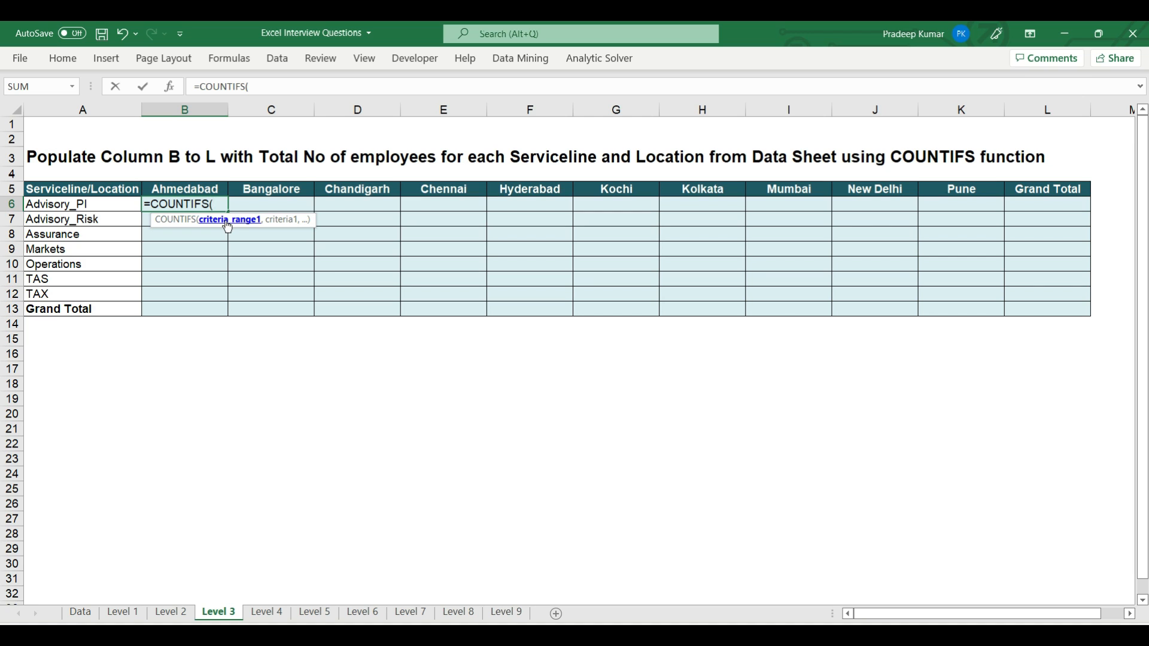
click(82, 614)
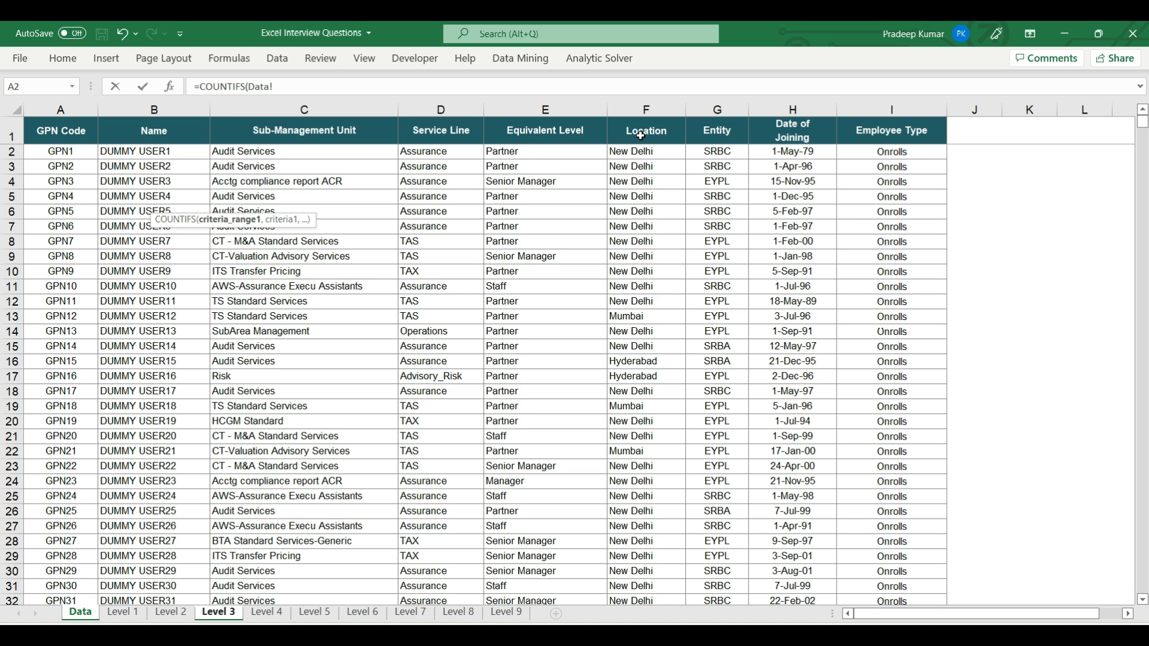
click(439, 108)
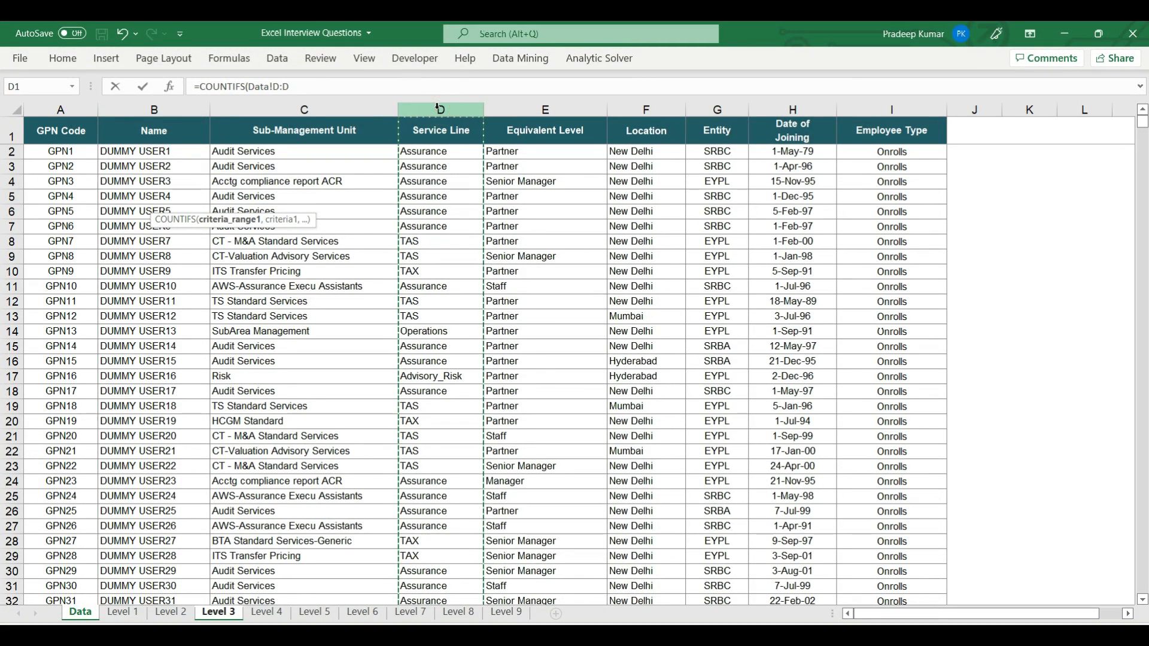
key(F4)
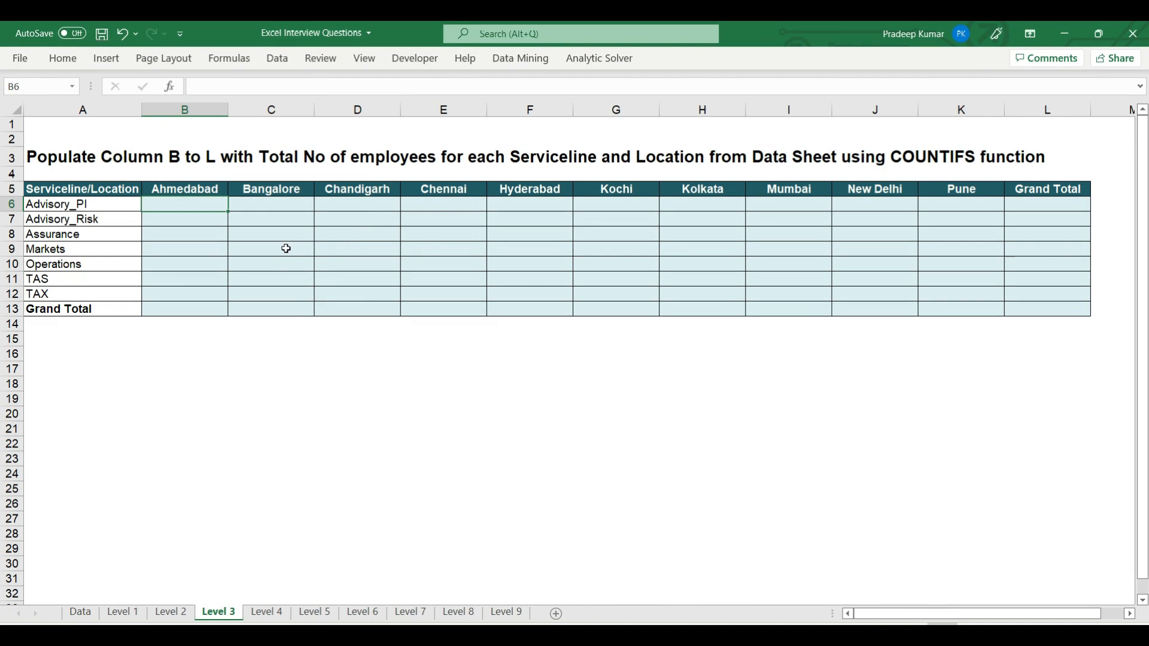
click(286, 248)
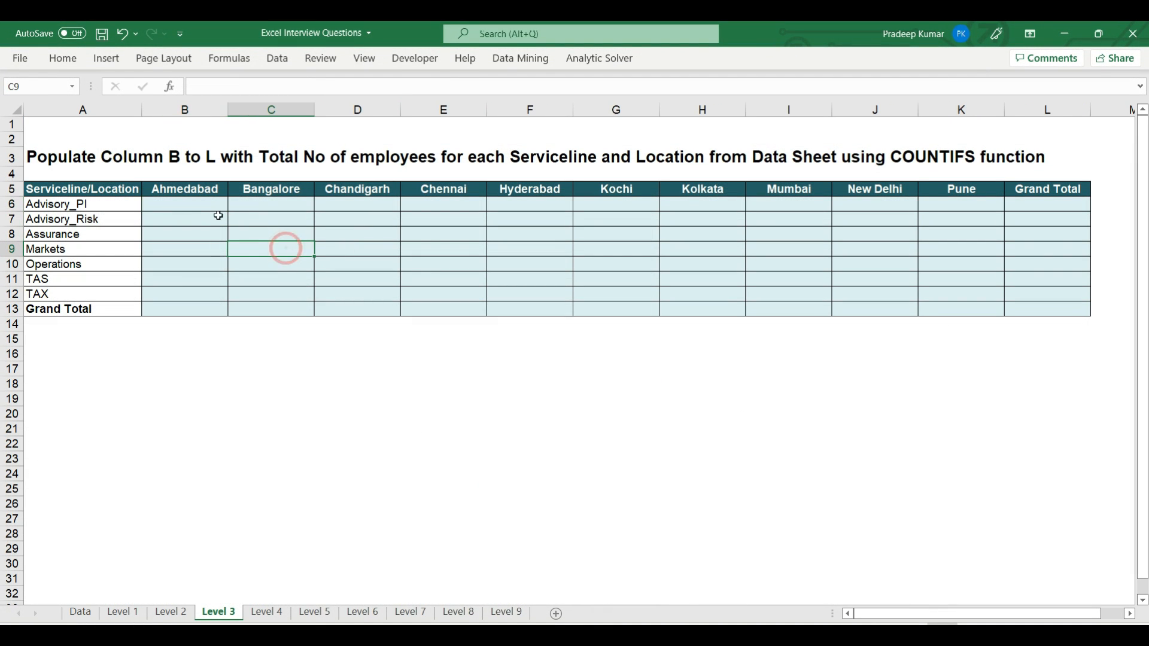
click(195, 207)
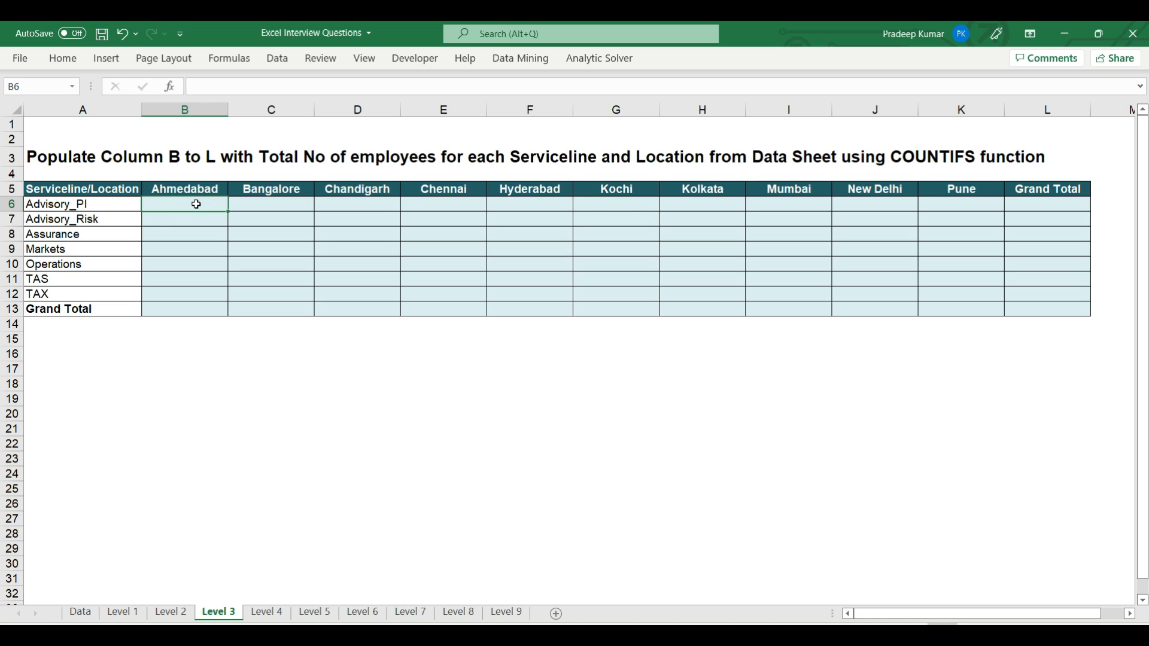
drag(195, 204, 954, 290)
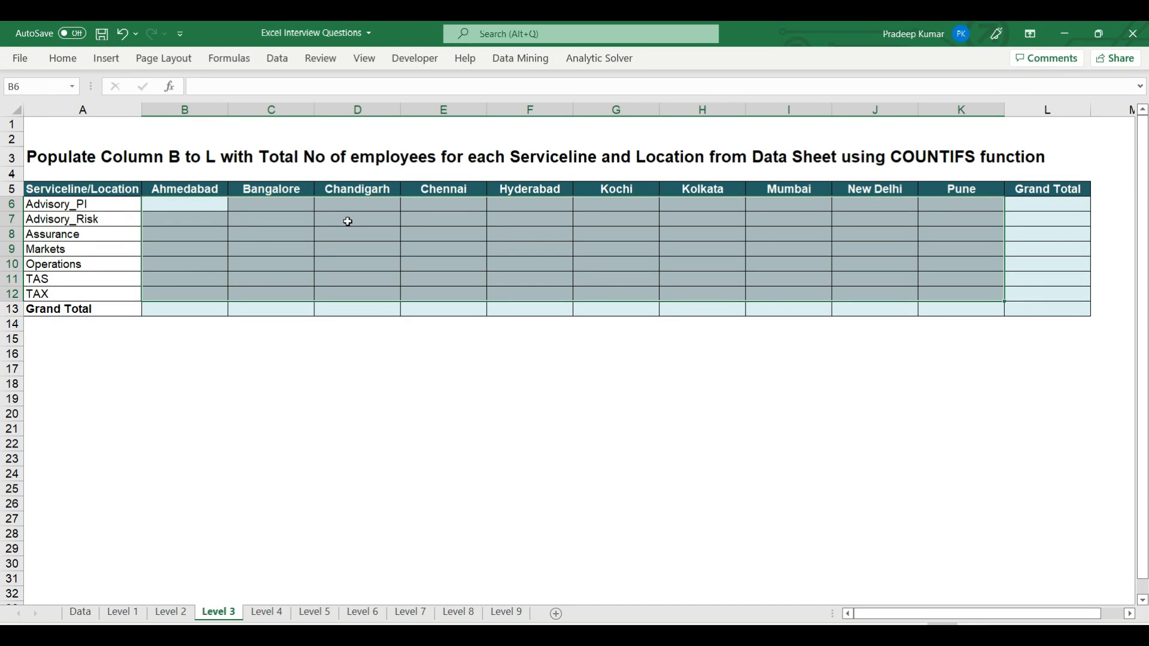
Start a COUNTIFS formula in B6 with the Data sheet's Service Line column, locked as $D:$D, as the first criteria range
click(193, 204)
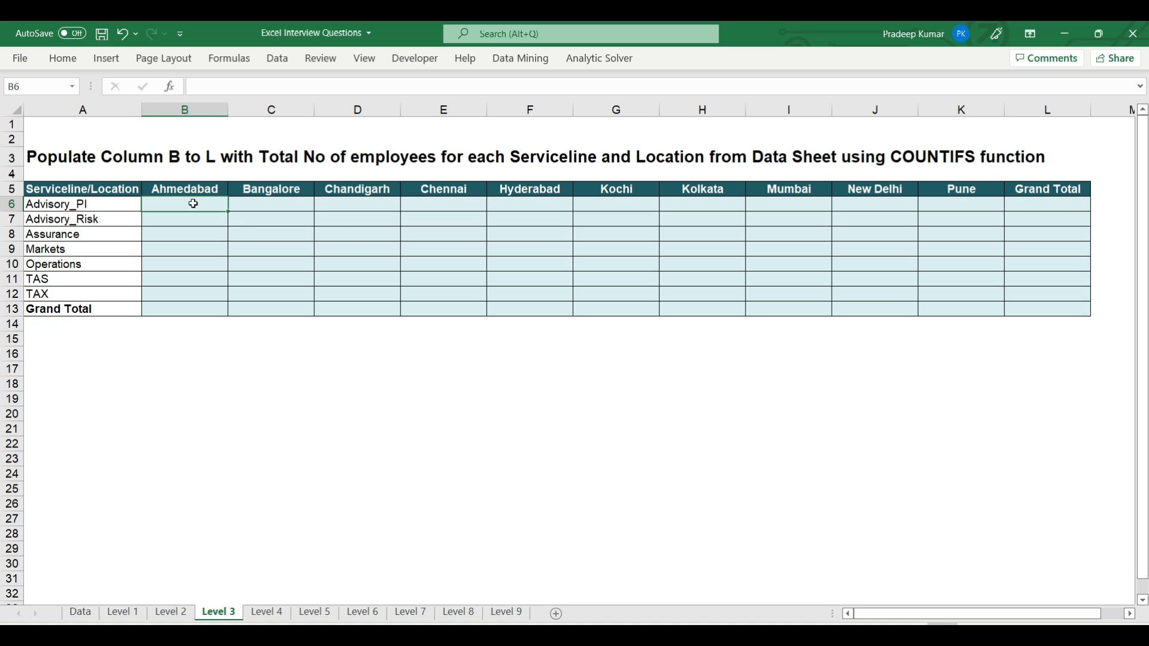
text(=countifs)
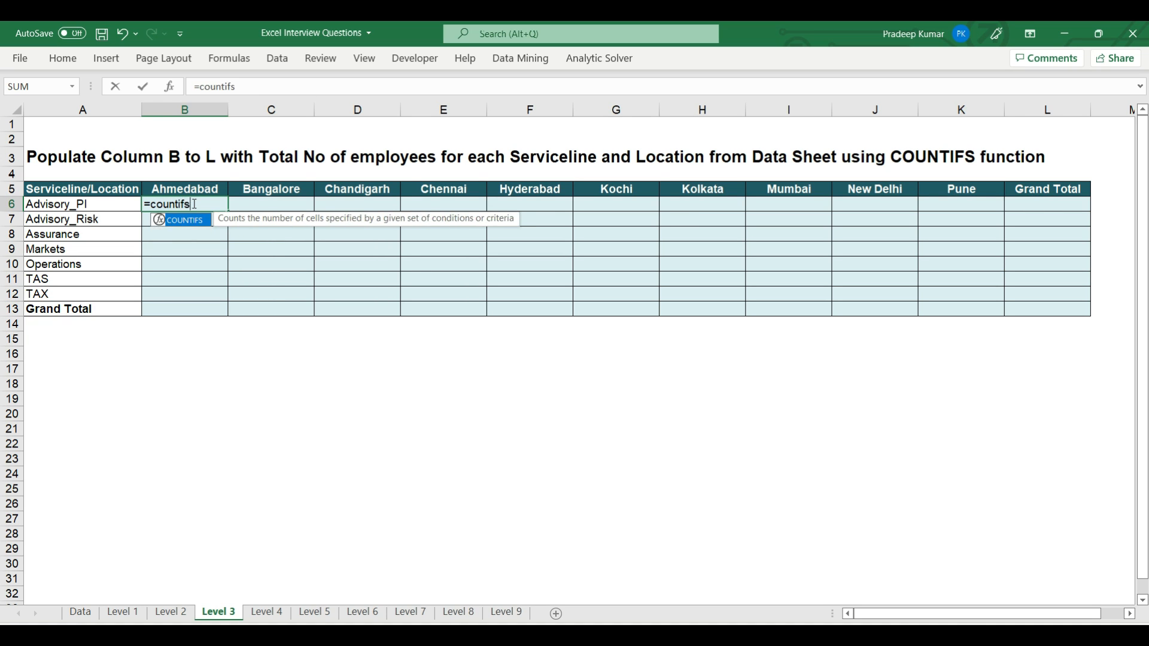
key(Tab)
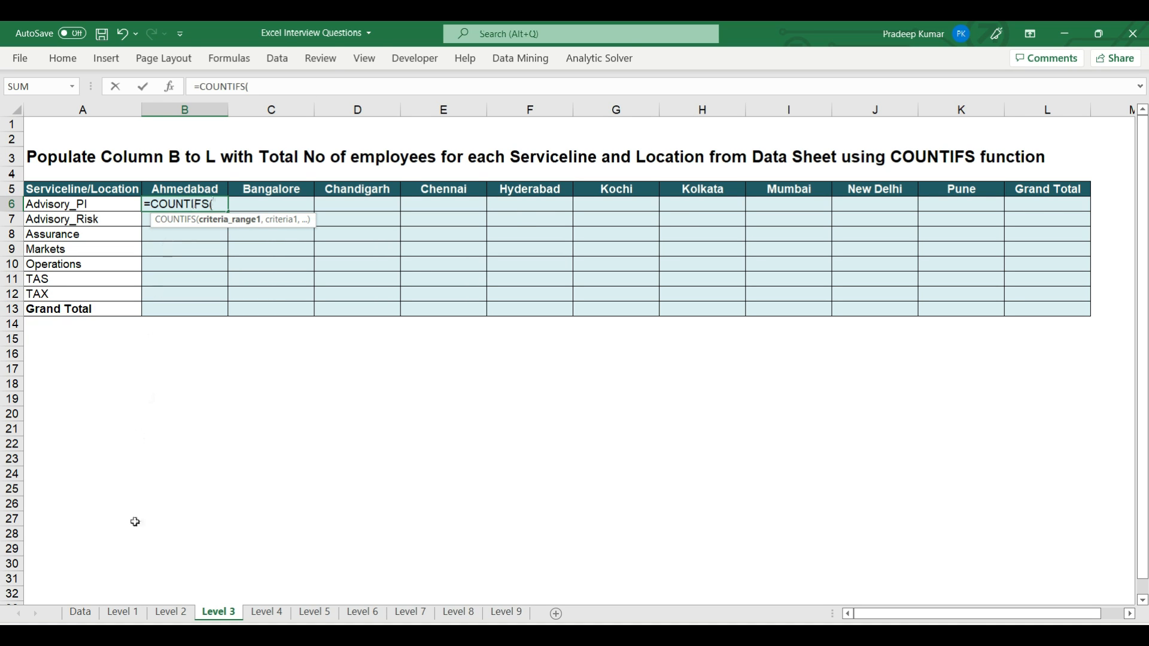
click(76, 611)
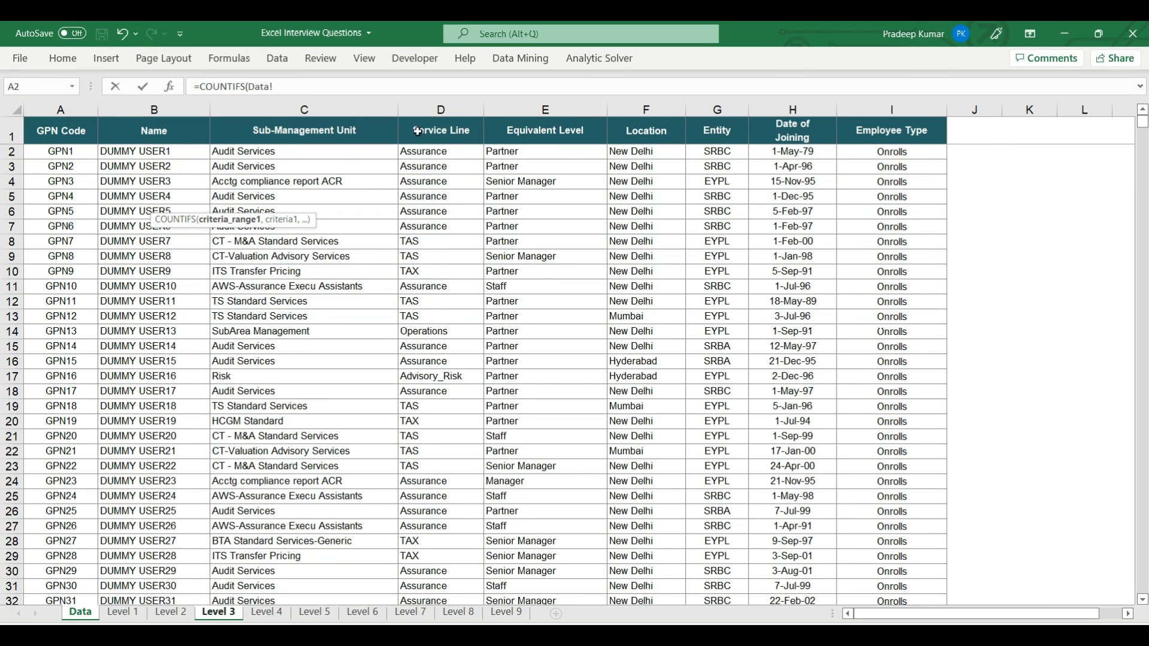
click(450, 106)
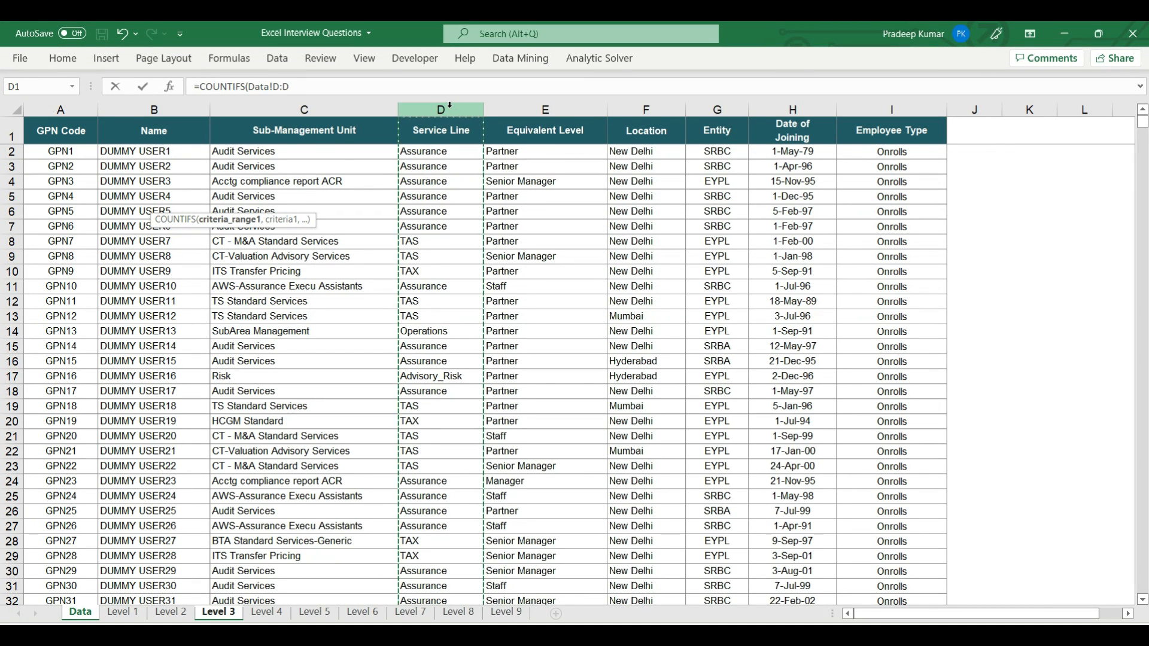
key(F4)
text(,)
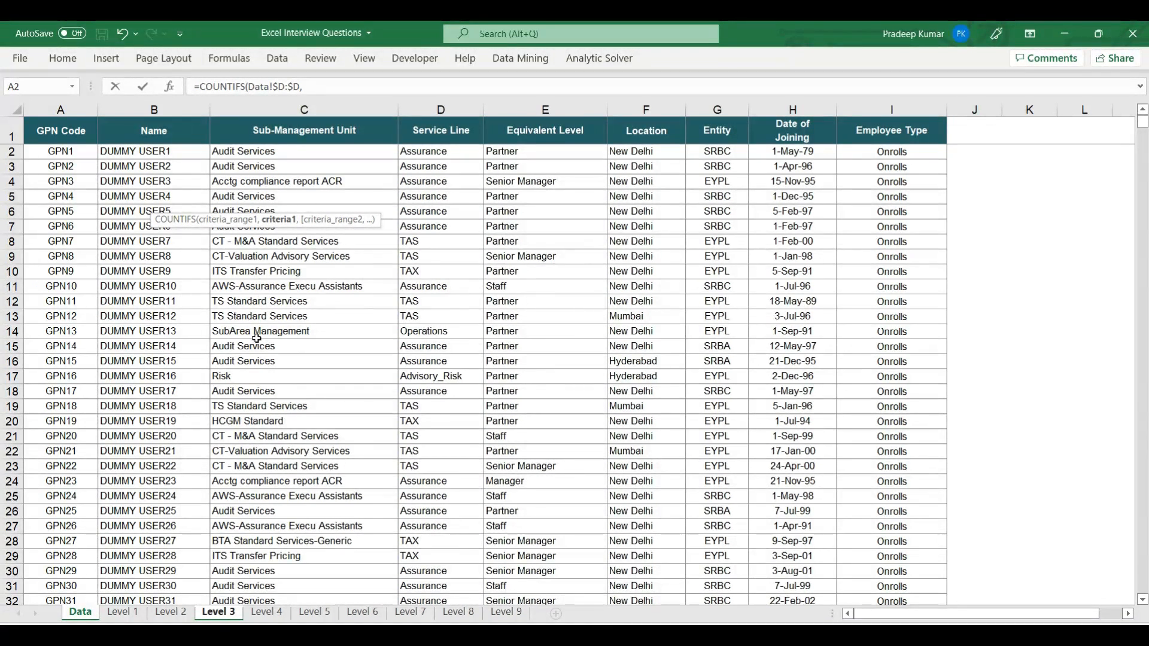
Use the serviceline in A6 of the Level 3 sheet as the first criterion, locking only its column as $A6
click(220, 614)
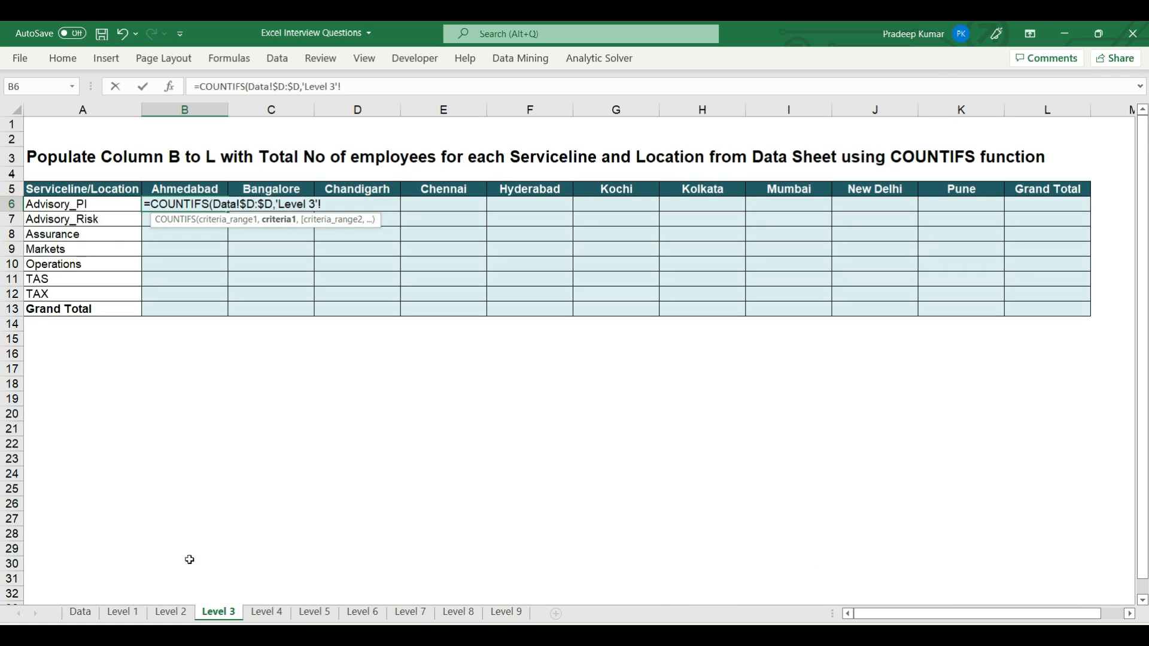
click(67, 204)
key(F4)
key(F4)
key(F4)
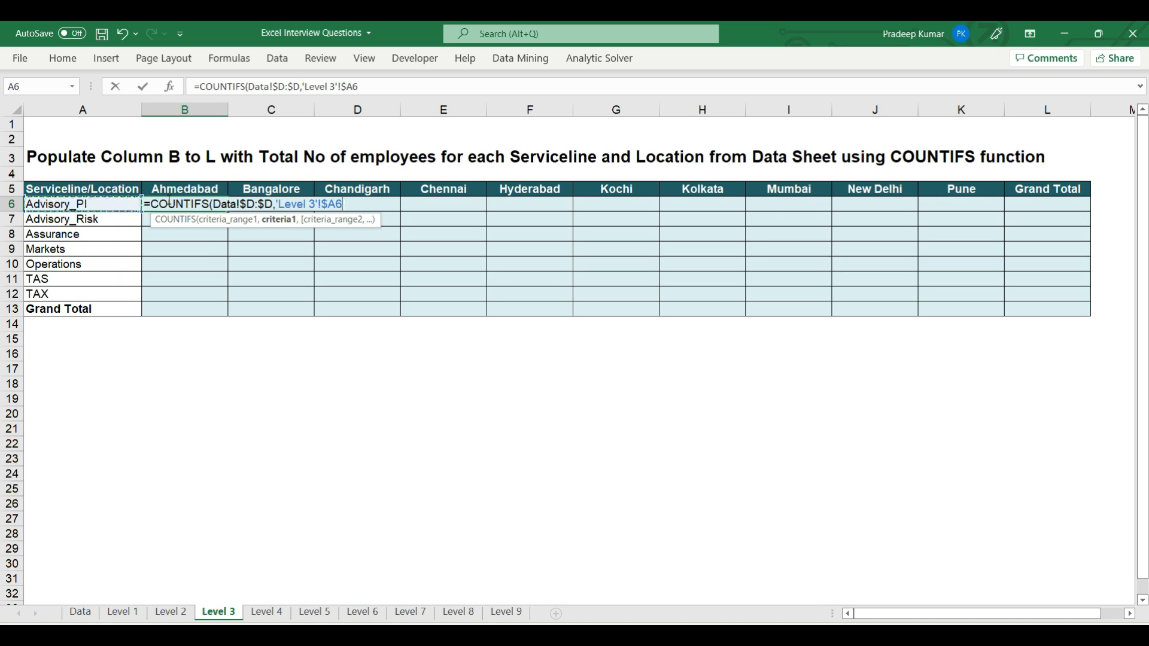
text(,)
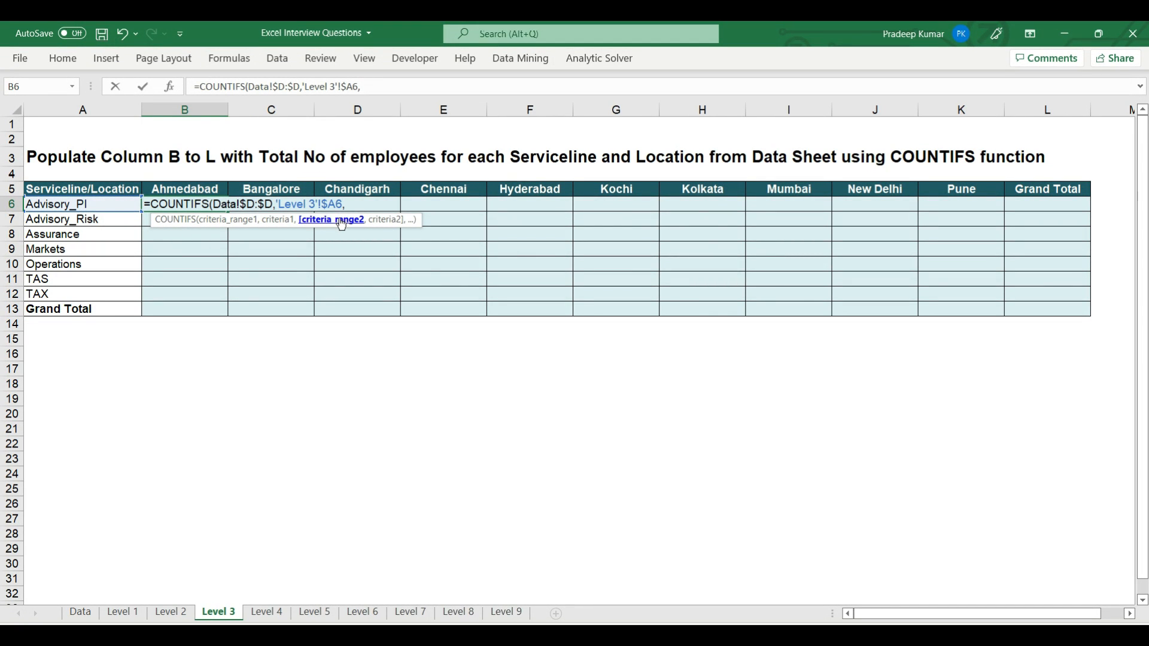
Add the Data sheet's Location column, locked as $F:$F, as the second COUNTIFS criteria range
click(94, 611)
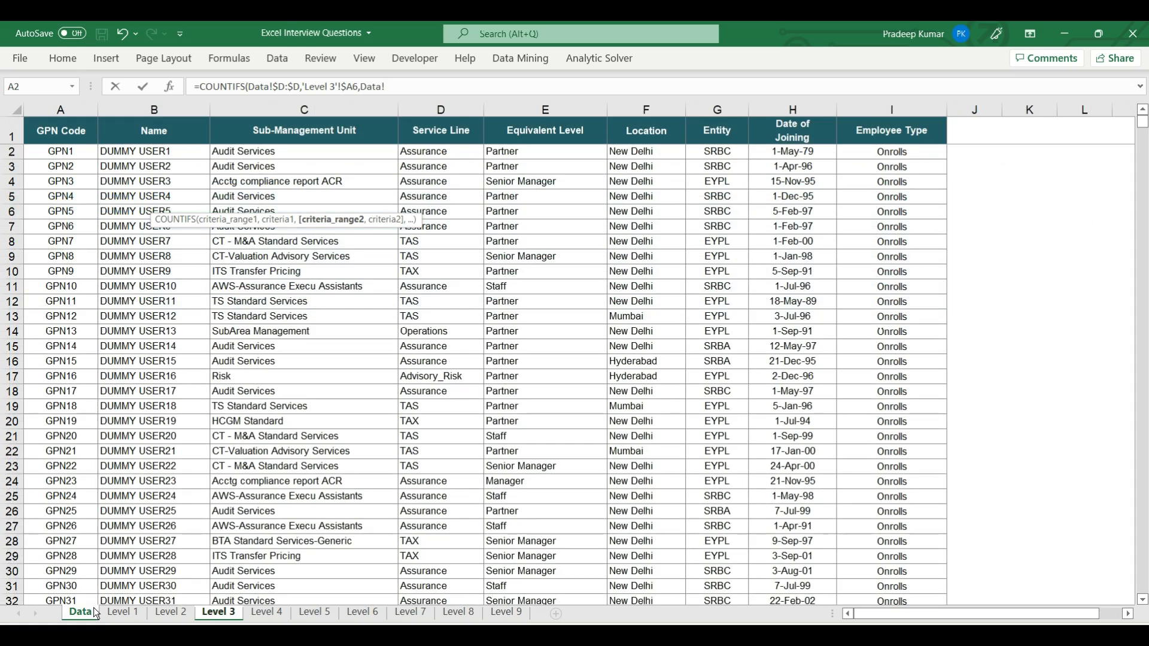
click(645, 106)
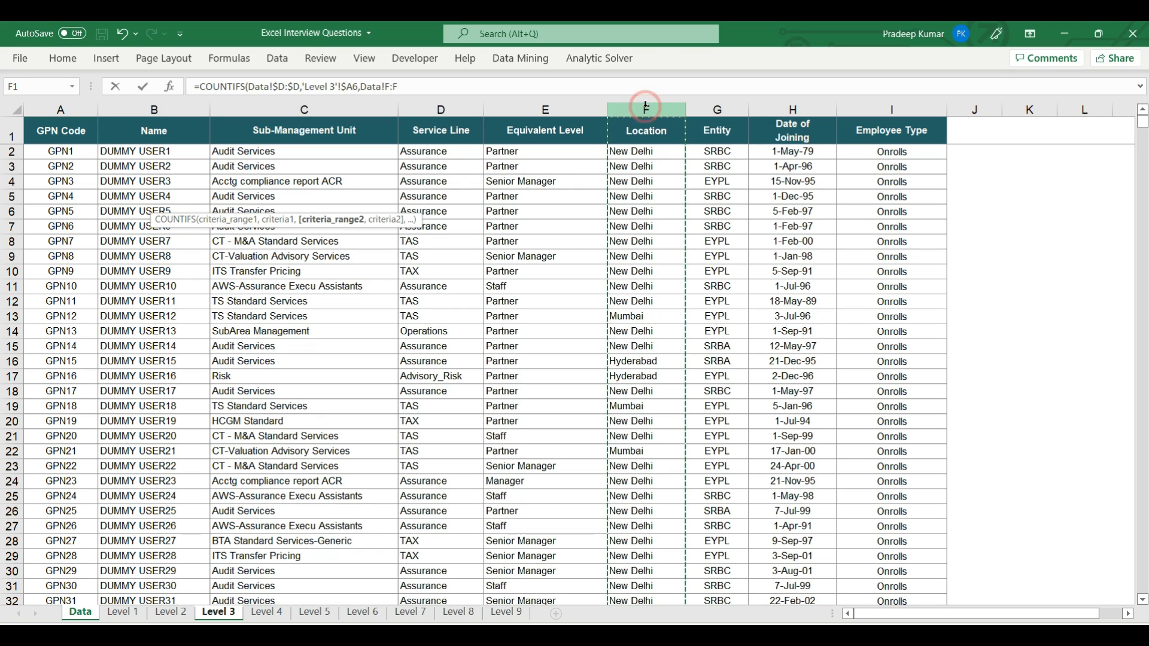
key(F4)
text(,)
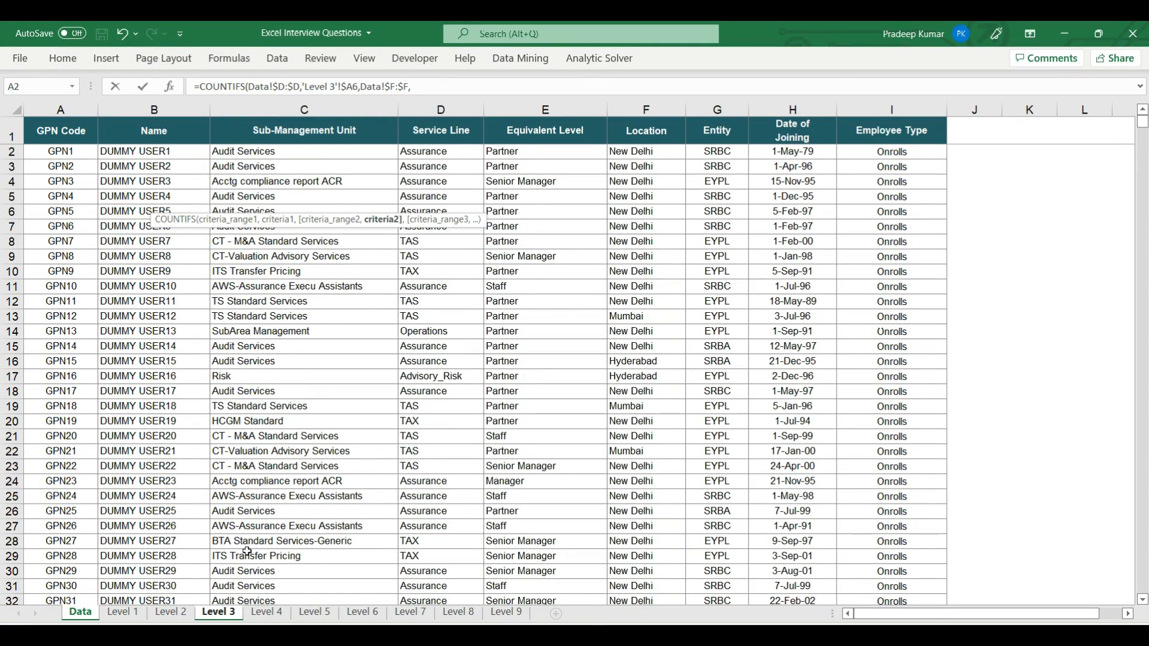
Use the location header in B5 of the Level 3 sheet, row-locked as B$5, as the second criterion and complete the formula
click(219, 612)
click(180, 187)
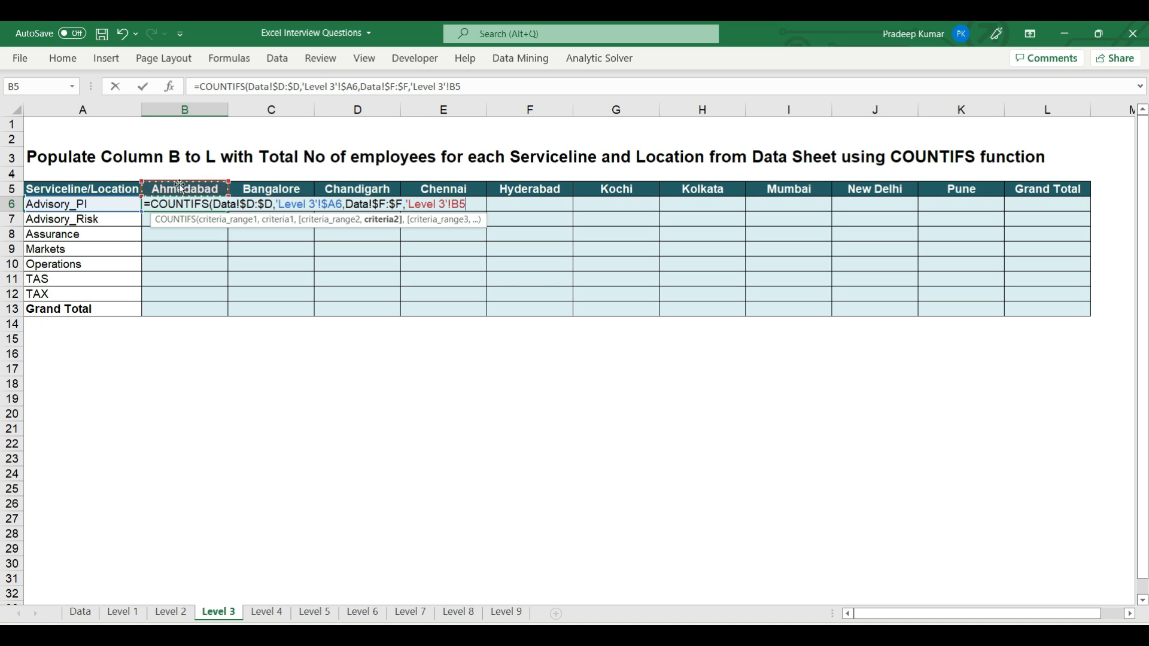
key(F4)
key(F4)
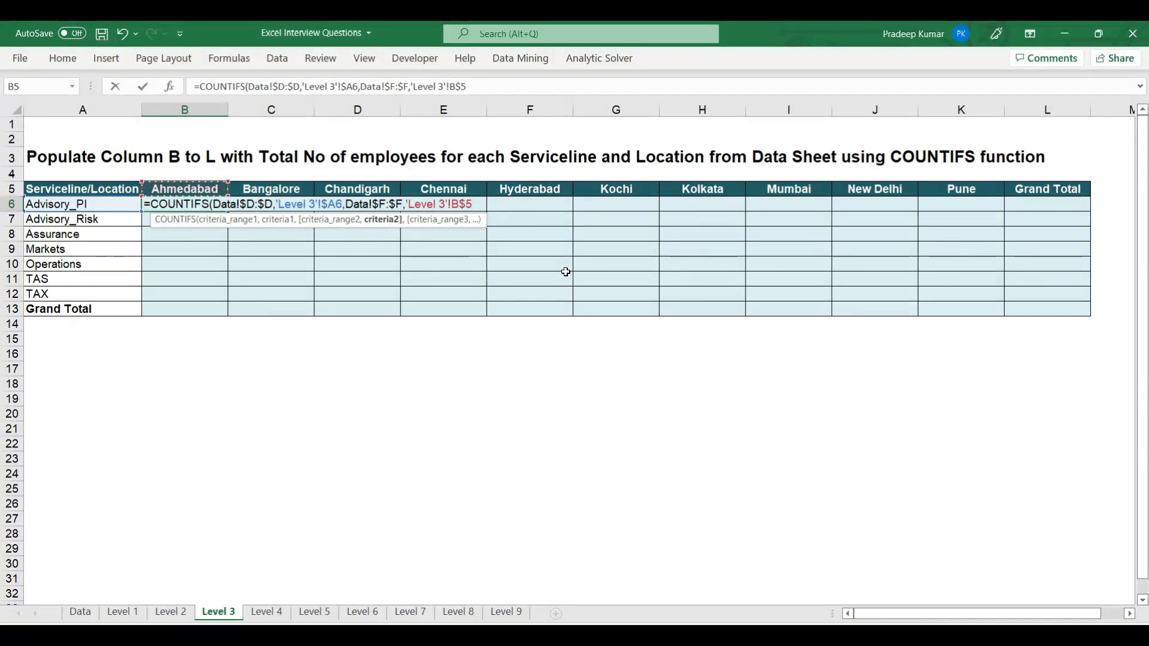
text())
key(Return)
Copy the COUNTIFS formula from B6 across all servicelines and locations in B6:K12
click(209, 208)
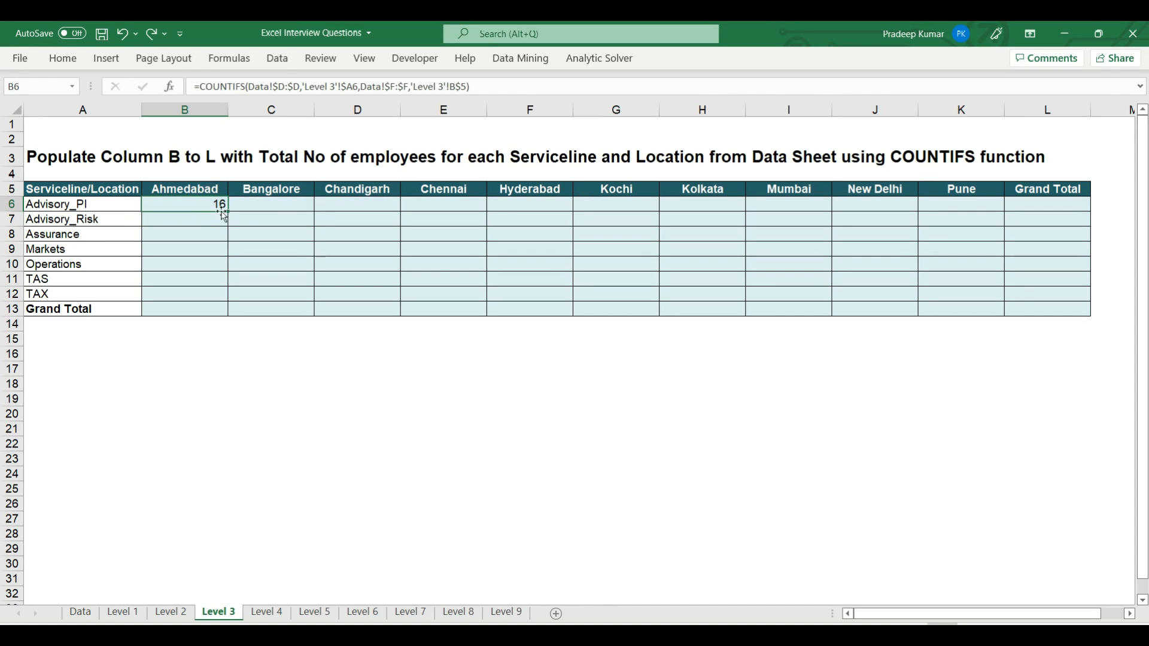
mouse_move(196, 206)
mouse_down()
mouse_move(872, 315)
mouse_move(979, 297)
mouse_up()
key(ctrl+v)
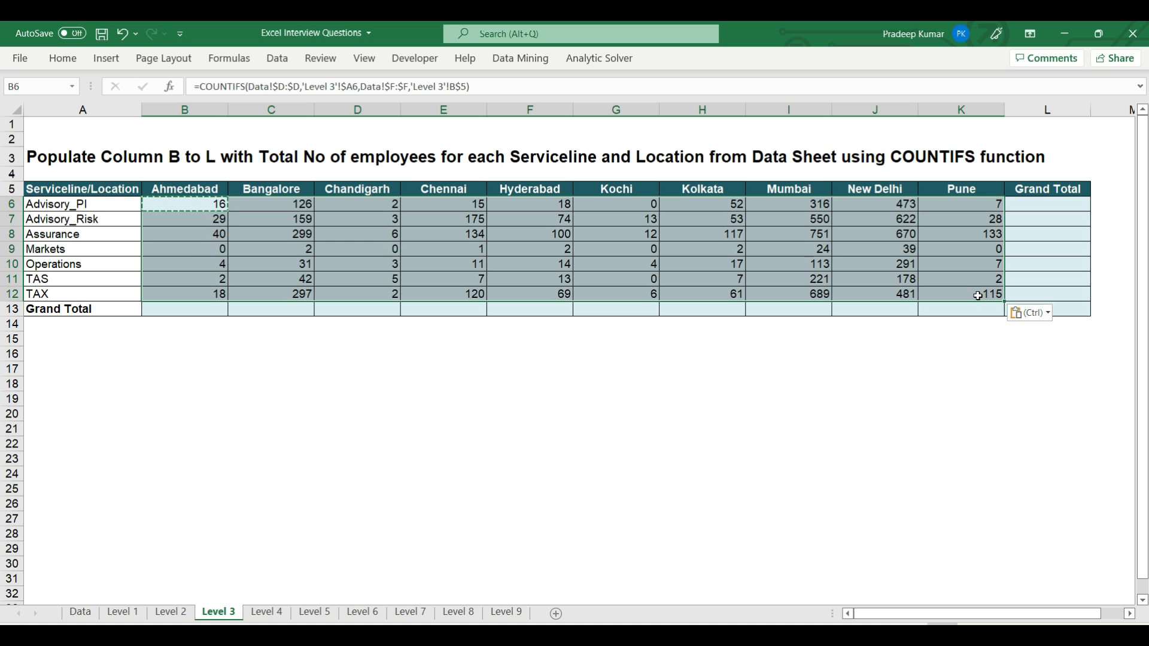
Enter =SUM(B6:B12) in B13 as the Ahmedabad grand total
click(185, 310)
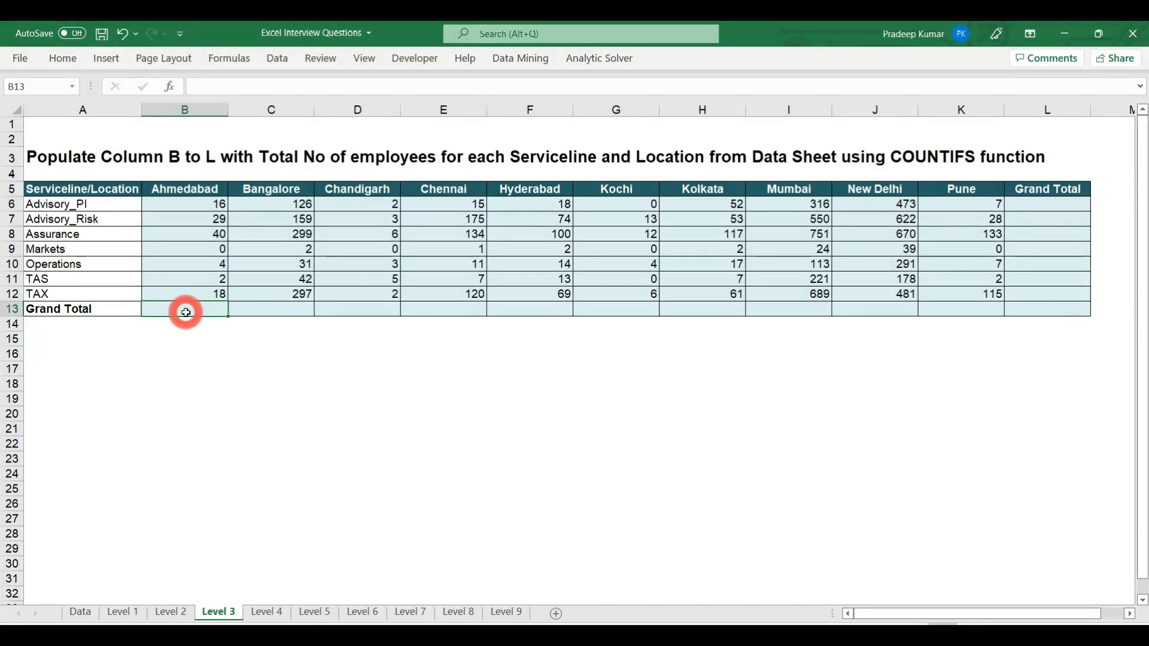
text(=sum)
key(Tab)
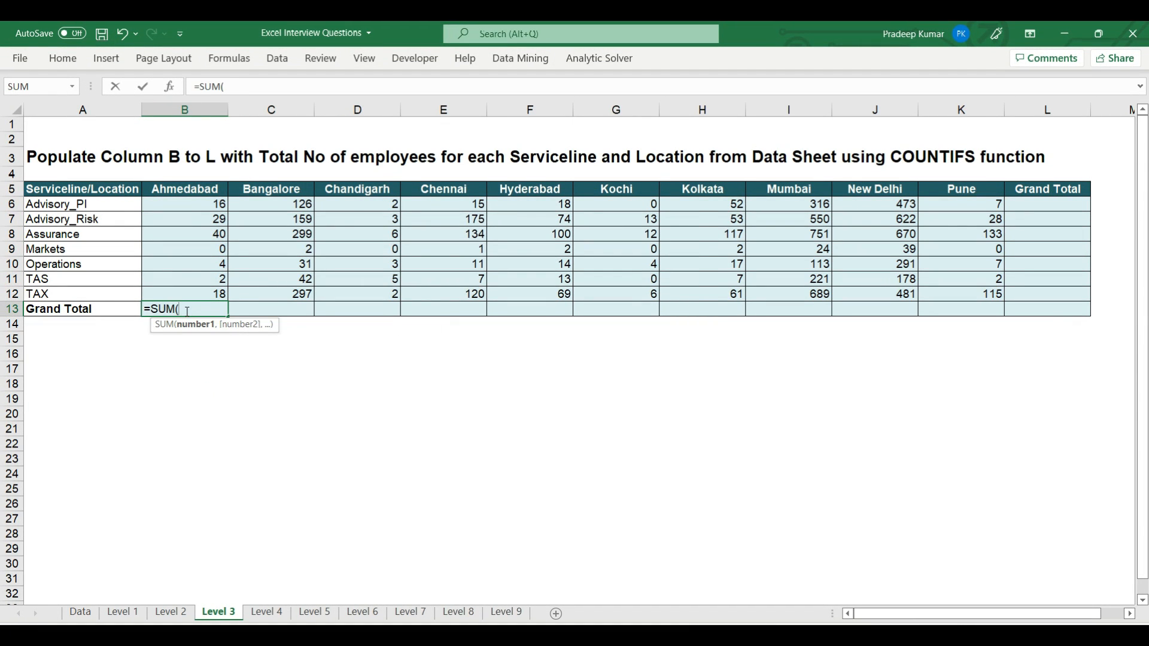
click(212, 206)
drag(213, 206, 216, 296)
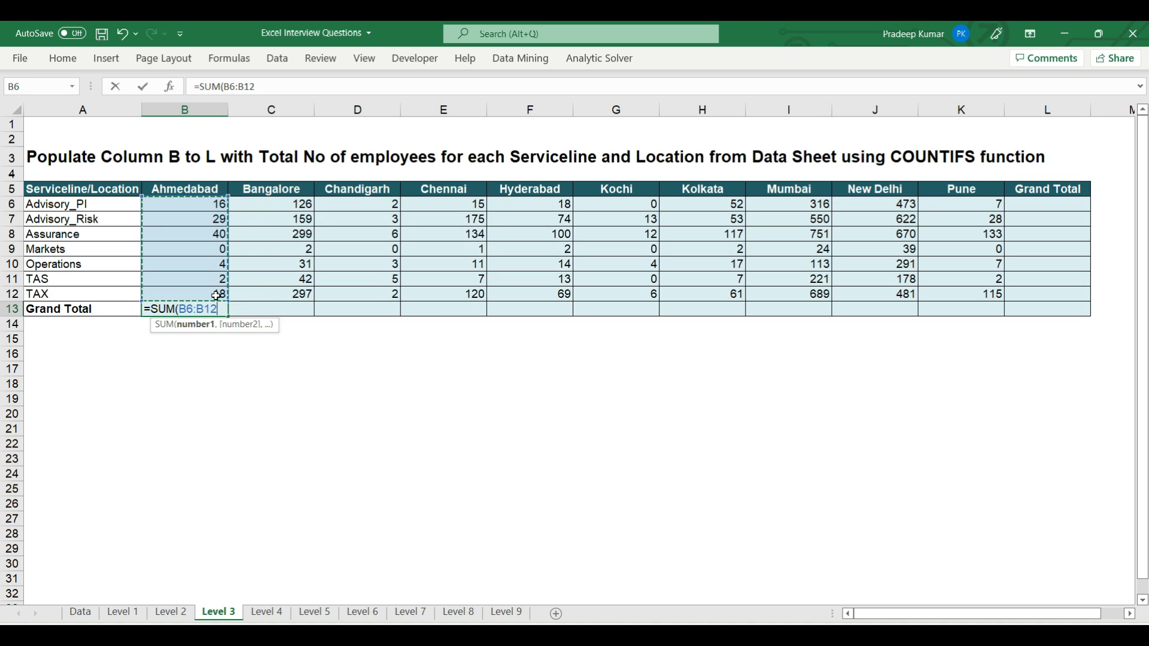
key(ctrl+Return)
Copy the B13 total formula across the Grand Total row to C13:L13
key(ctrl+c)
drag(289, 309, 1031, 311)
key(ctrl+v)
Enter a SUM of B6:K6 in L6 as the Advisory_PI grand total
click(1047, 204)
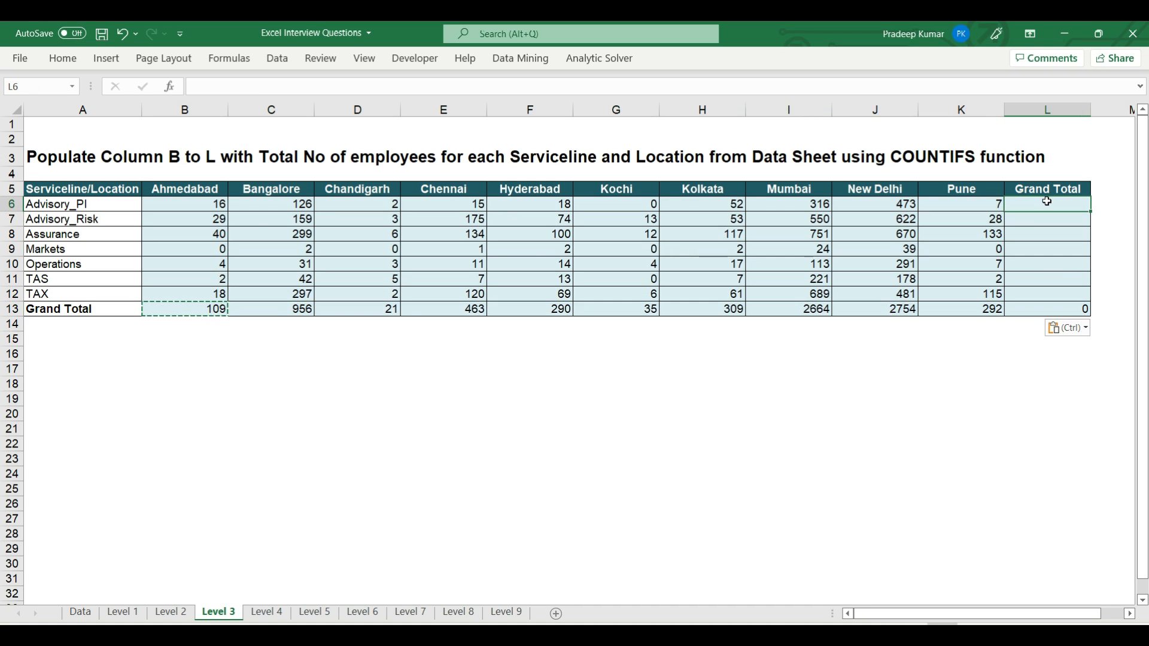
text(=sum)
key(Tab)
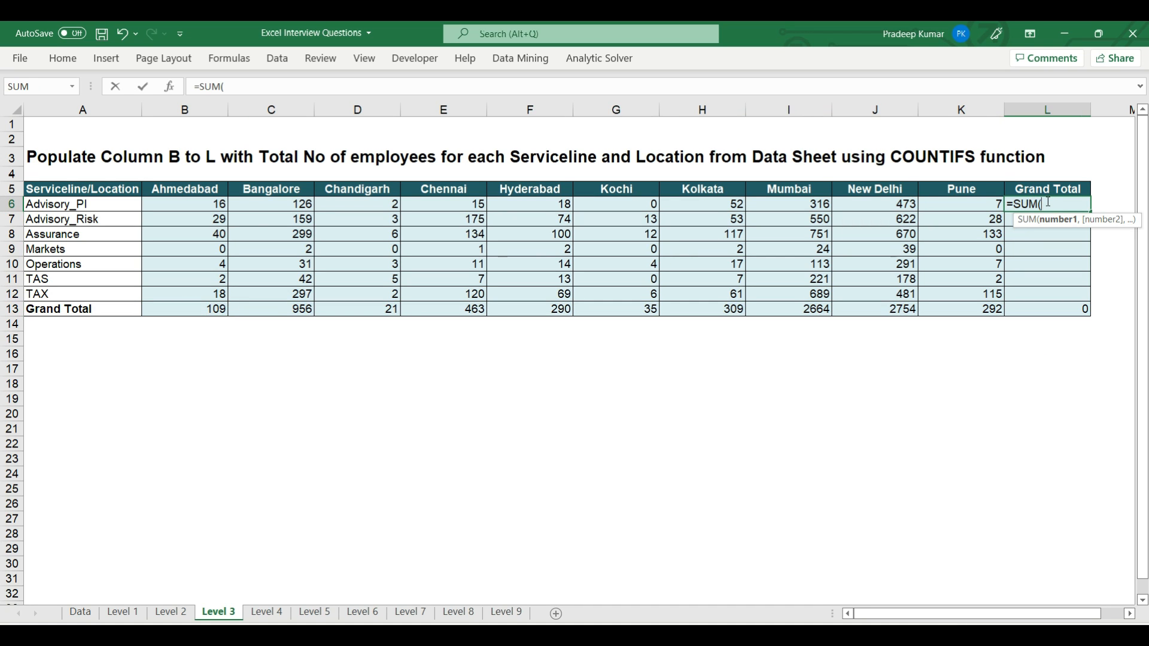
drag(214, 204, 969, 200)
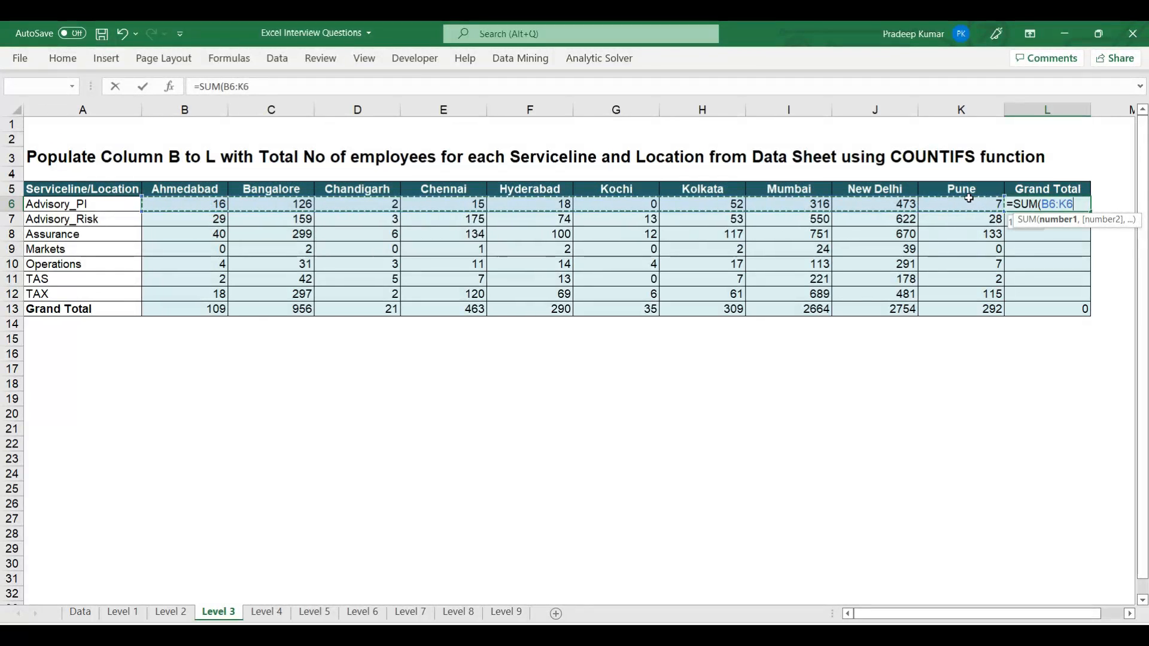
key(Return)
Copy the L6 total formula down to L7:L12 for the remaining servicelines
key(Up)
key(ctrl+c)
key(Down)
key(shift+Down)
key(shift+Down)
key(shift+Down)
key(shift+Down)
key(shift+Down)
key(ctrl+v)
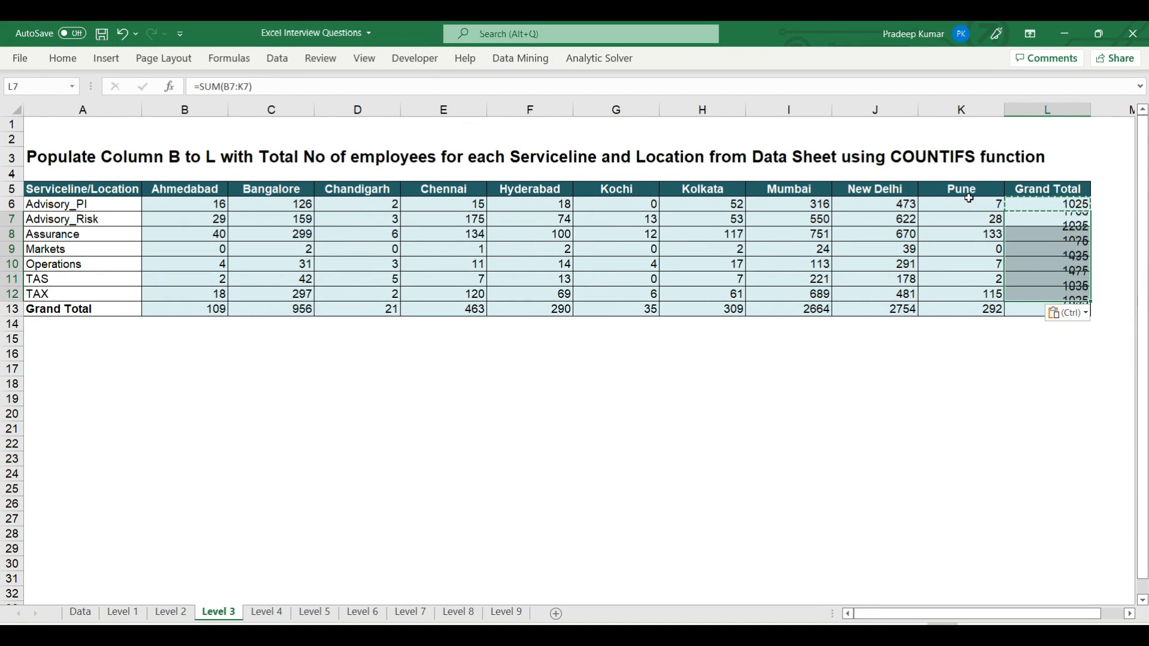
key(Escape)
click(548, 190)
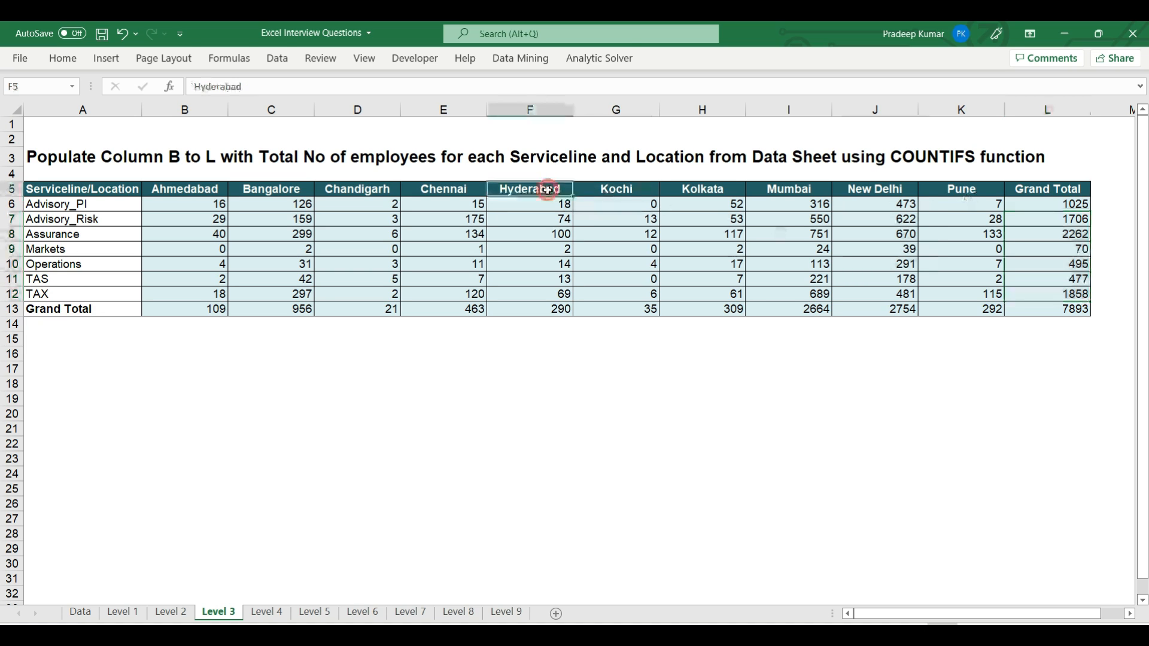
On the Level 4 sheet, examine the retainer counts in C6:C12 and their grand total in C13
click(267, 615)
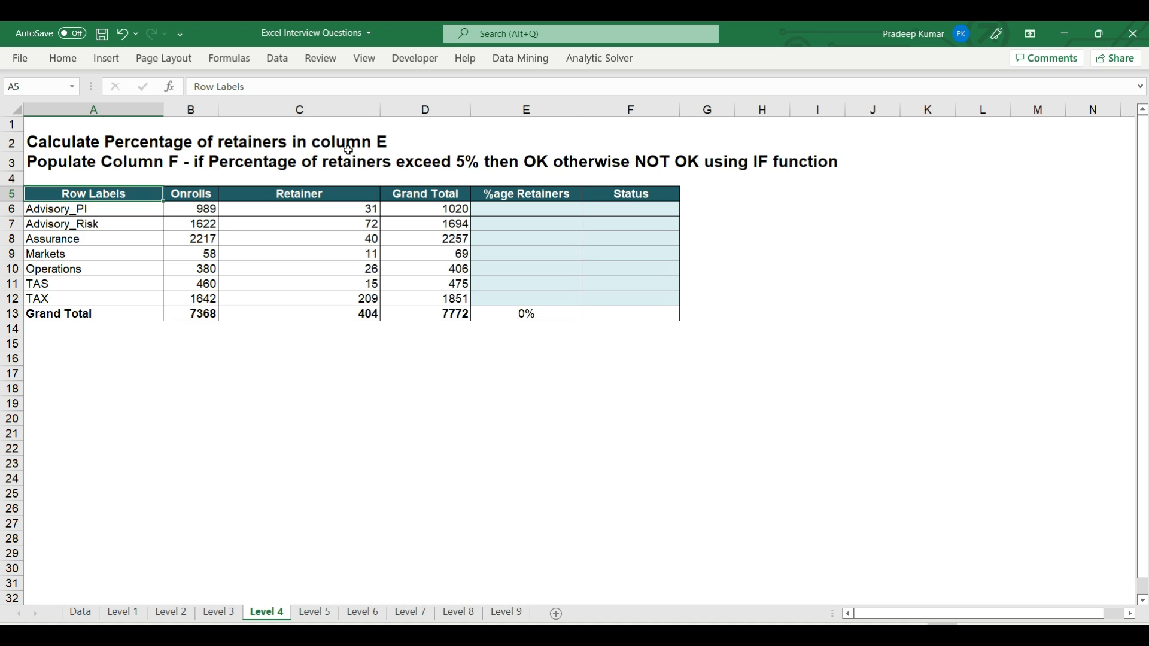
click(511, 207)
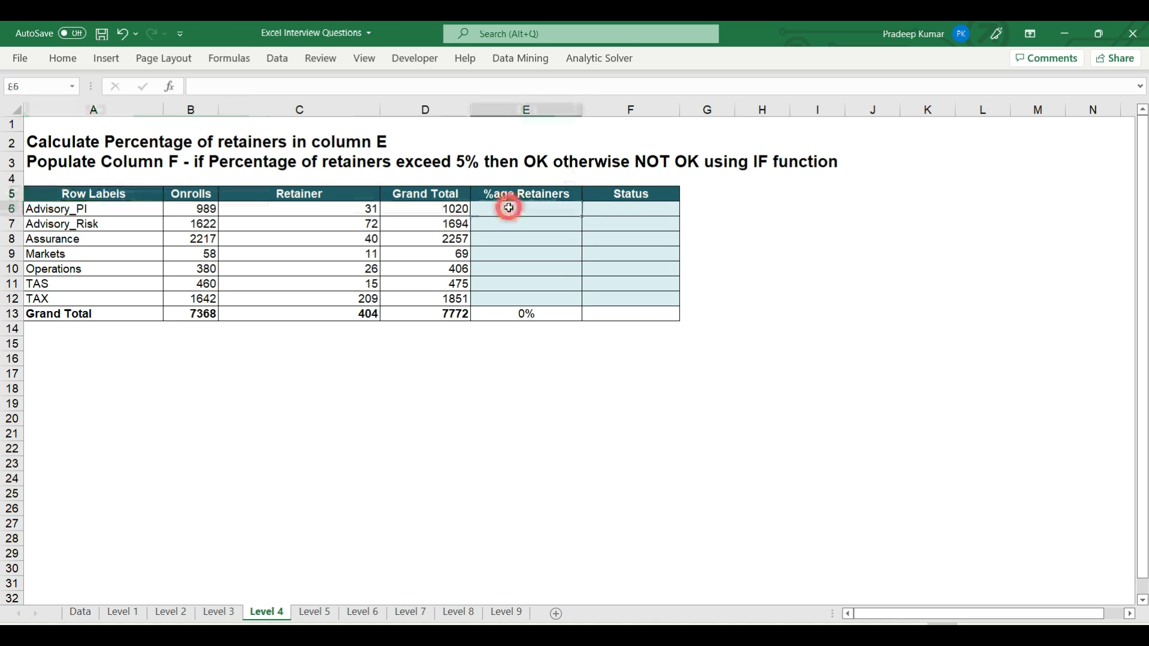
drag(342, 206, 361, 313)
click(361, 312)
double_click(361, 313)
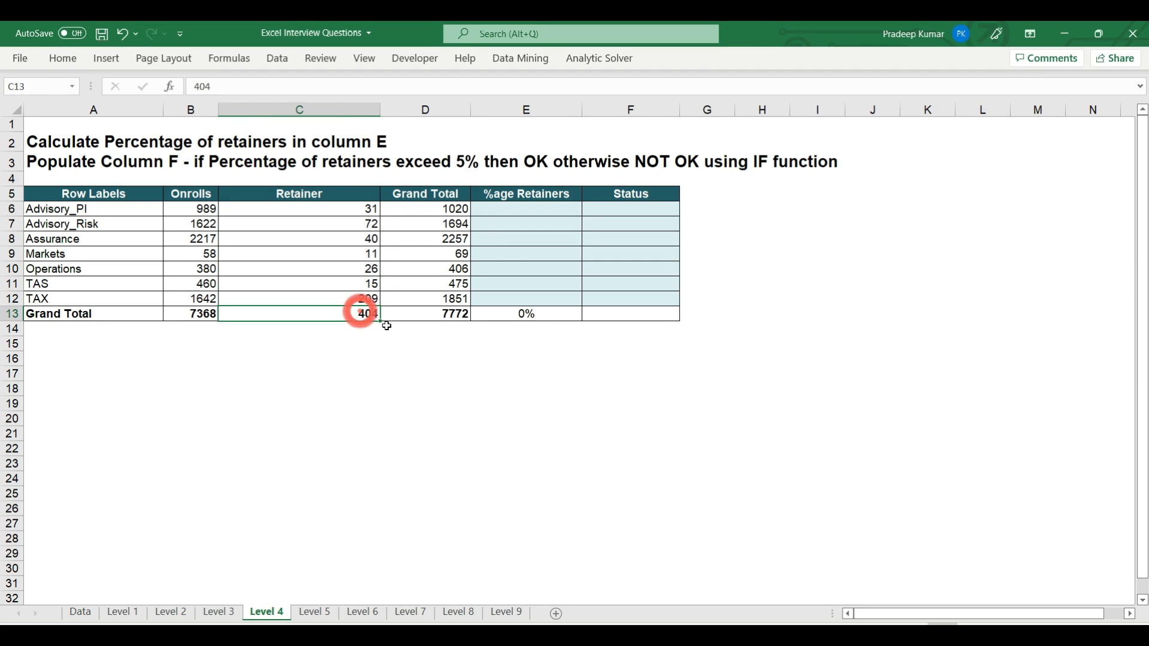
drag(366, 209, 367, 298)
Enter =C6/$C$13 in E6 to calculate the Advisory_PI percentage of retainers
click(542, 205)
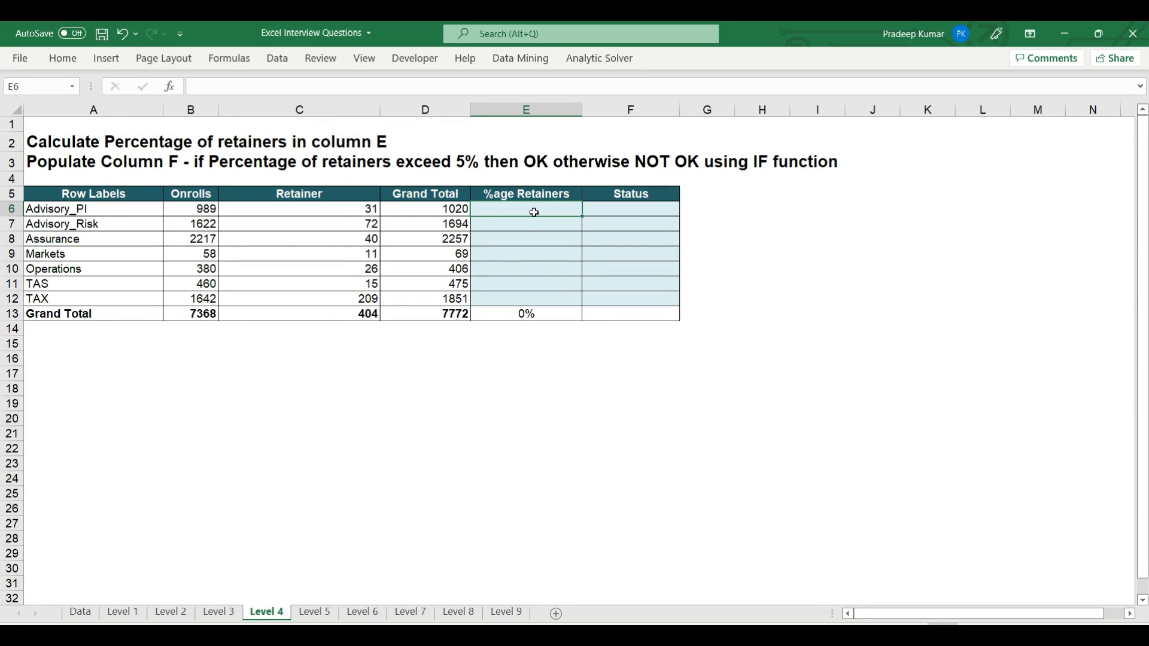
text(=)
click(349, 212)
text(/)
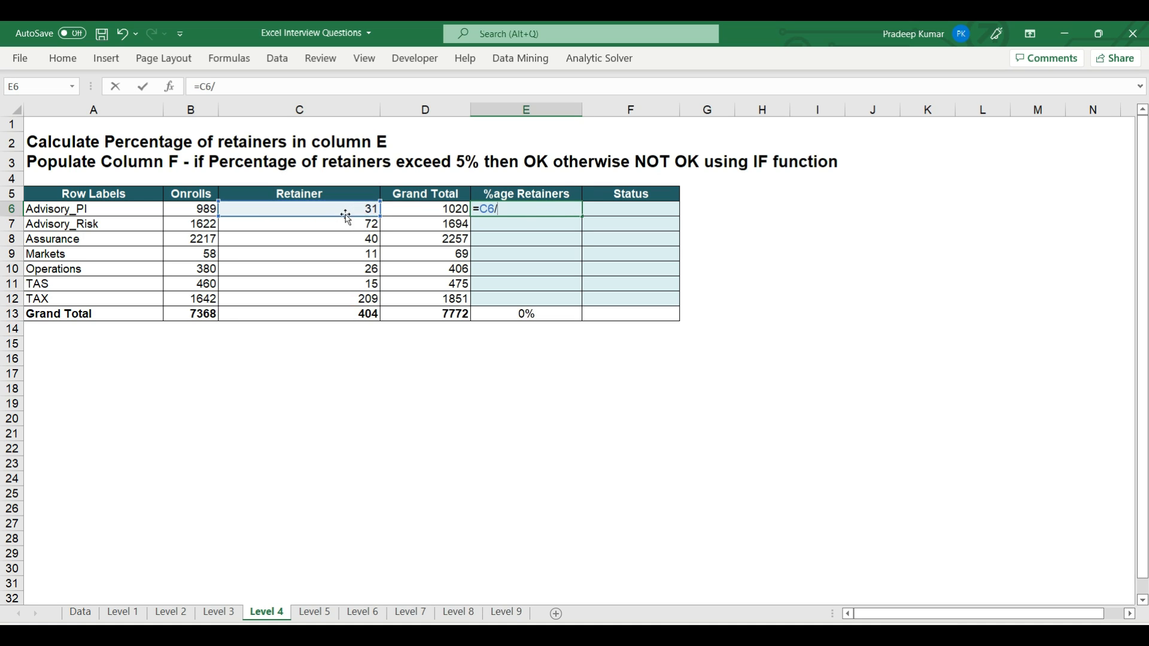
click(356, 318)
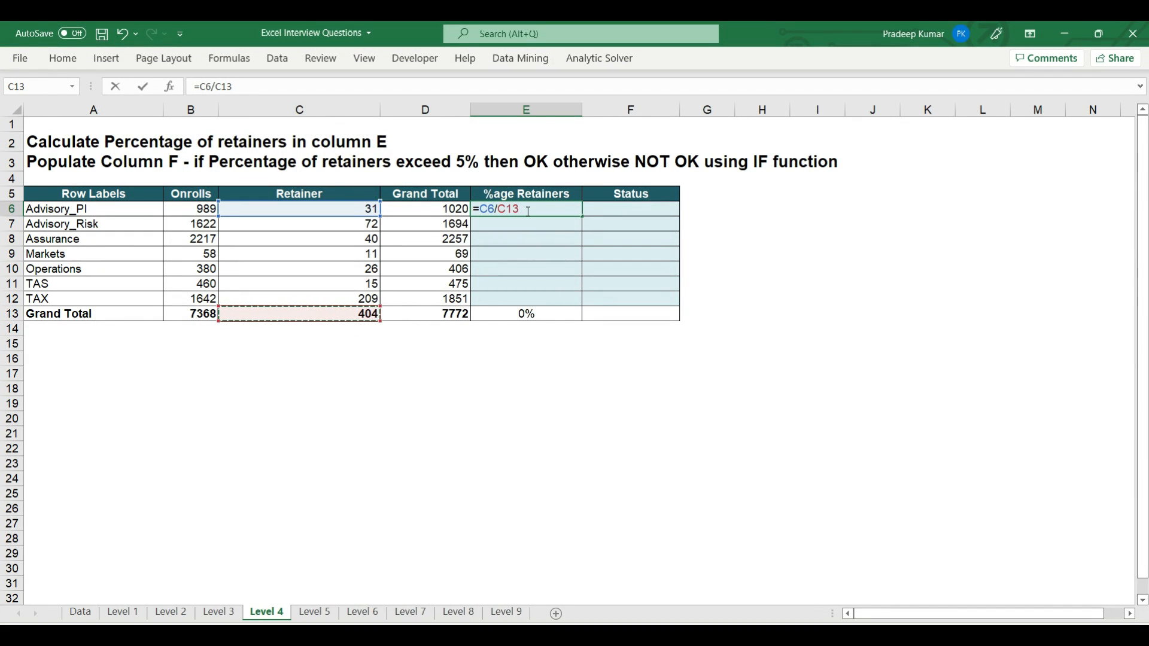
key(F4)
key(Return)
Copy the percentage formula from E6 down to E7:E12
click(553, 210)
key(ctrl+c)
drag(543, 225, 539, 294)
key(ctrl+v)
key(Escape)
Enter =IF(E6>5%,"OK","NOT OK") in F6 as the Advisory_PI status
drag(631, 210, 631, 299)
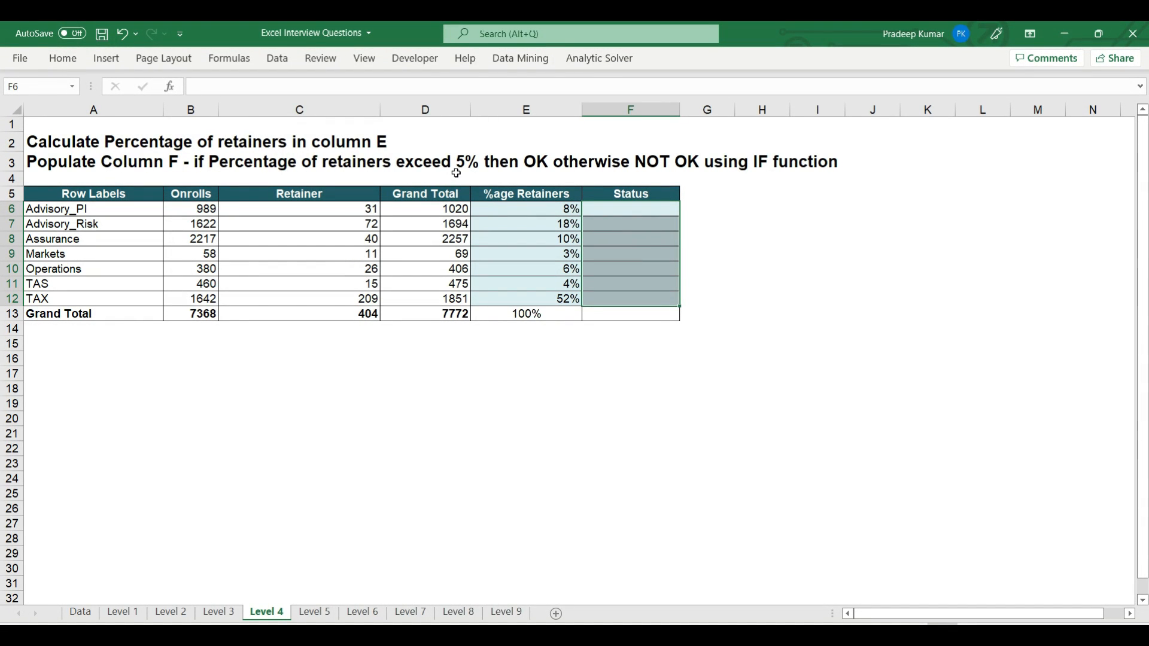
click(631, 214)
text(=if()
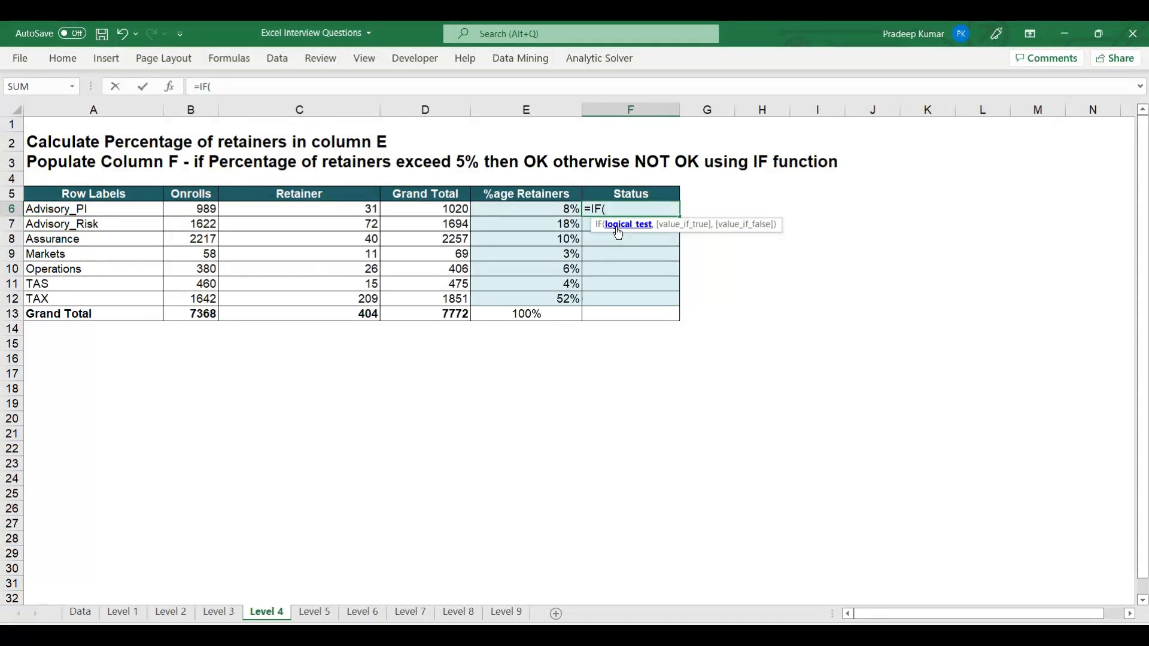
click(553, 211)
text(>5%,)
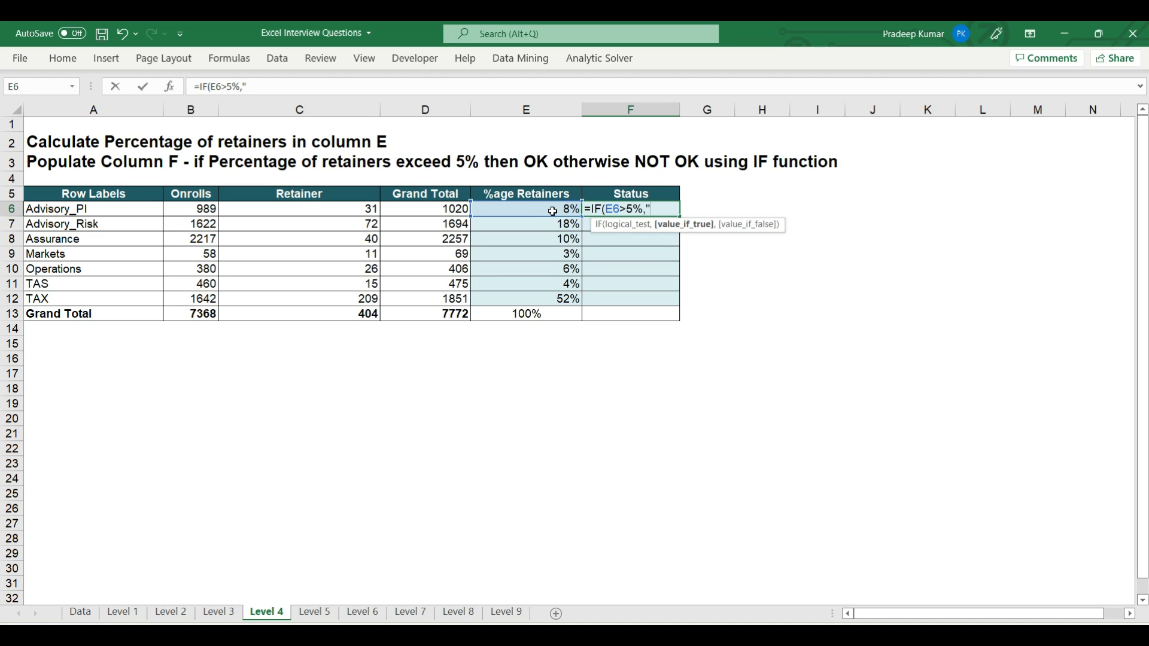
text("OK","NOT OK"))
key(Return)
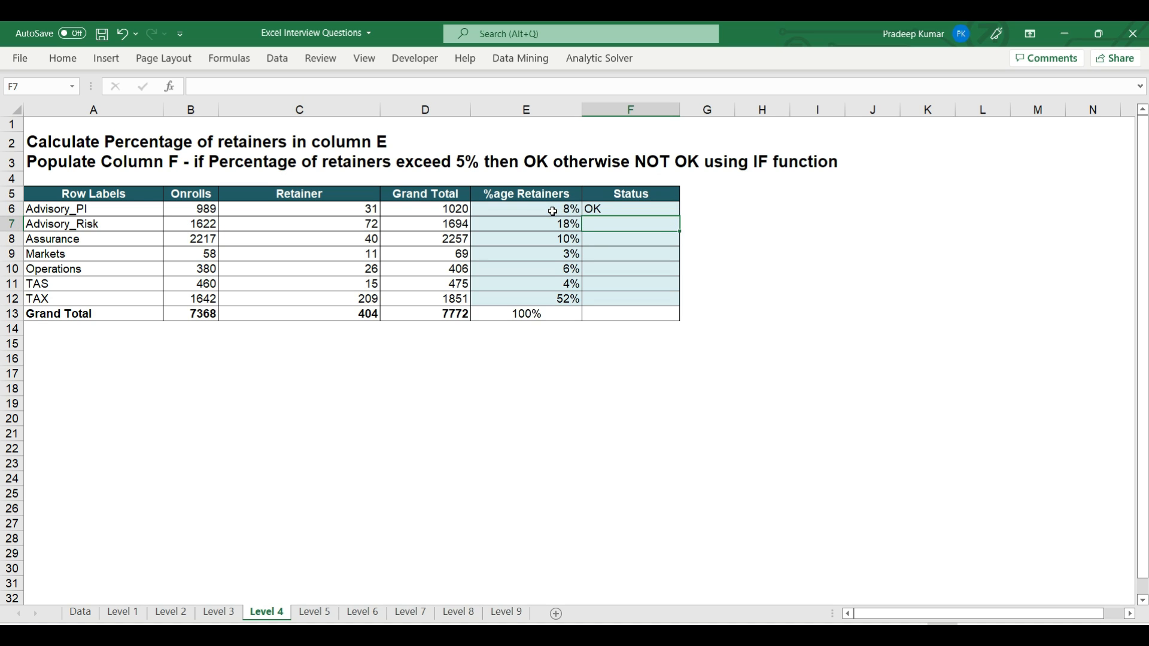
Fill the IF status formula from F6 down to F12 and check the formula in F10
click(611, 207)
drag(677, 216, 665, 303)
click(654, 264)
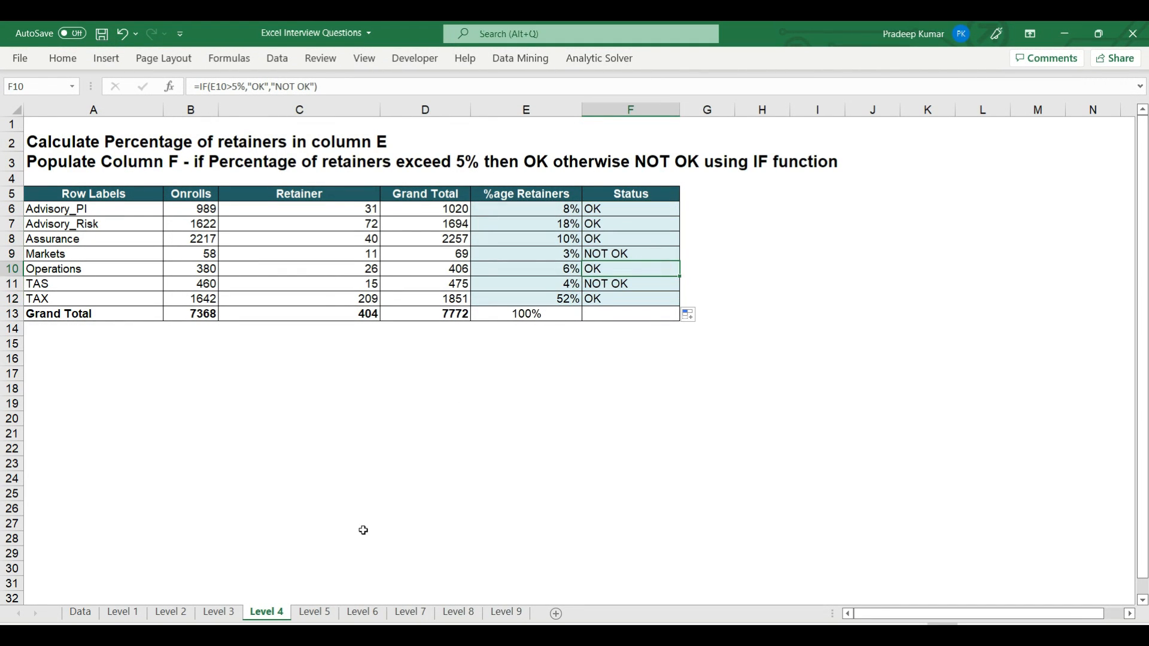
Open the Level 5 sheet and read the conditional formatting instructions, starting with the red highlight rule in A3
click(315, 611)
click(235, 324)
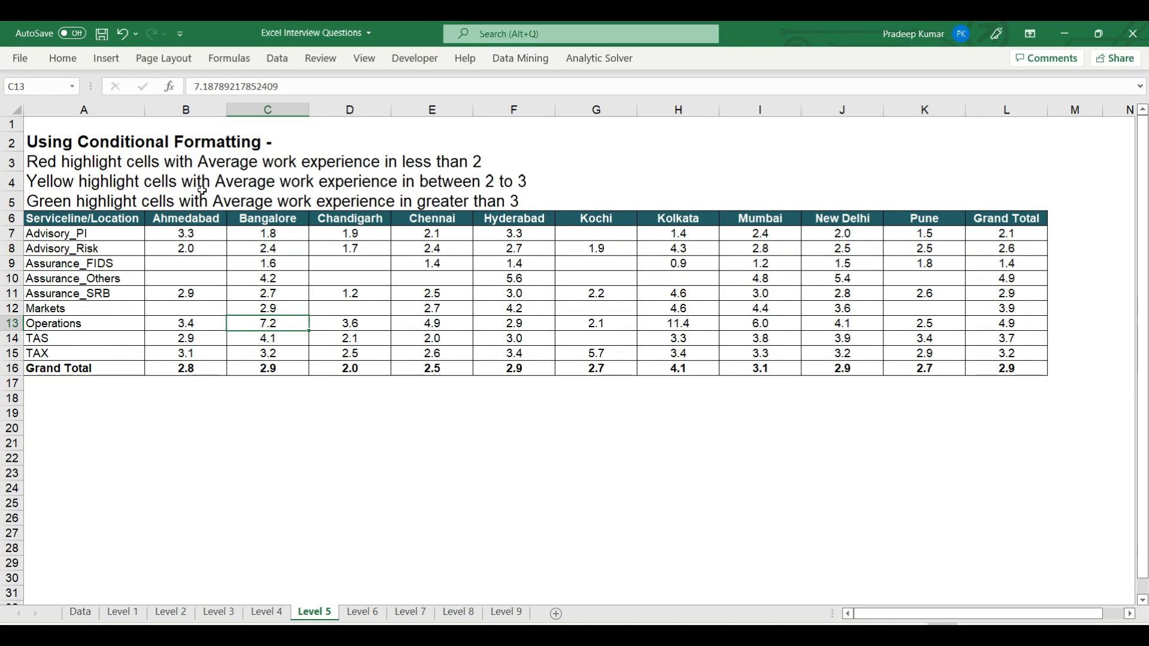
click(87, 166)
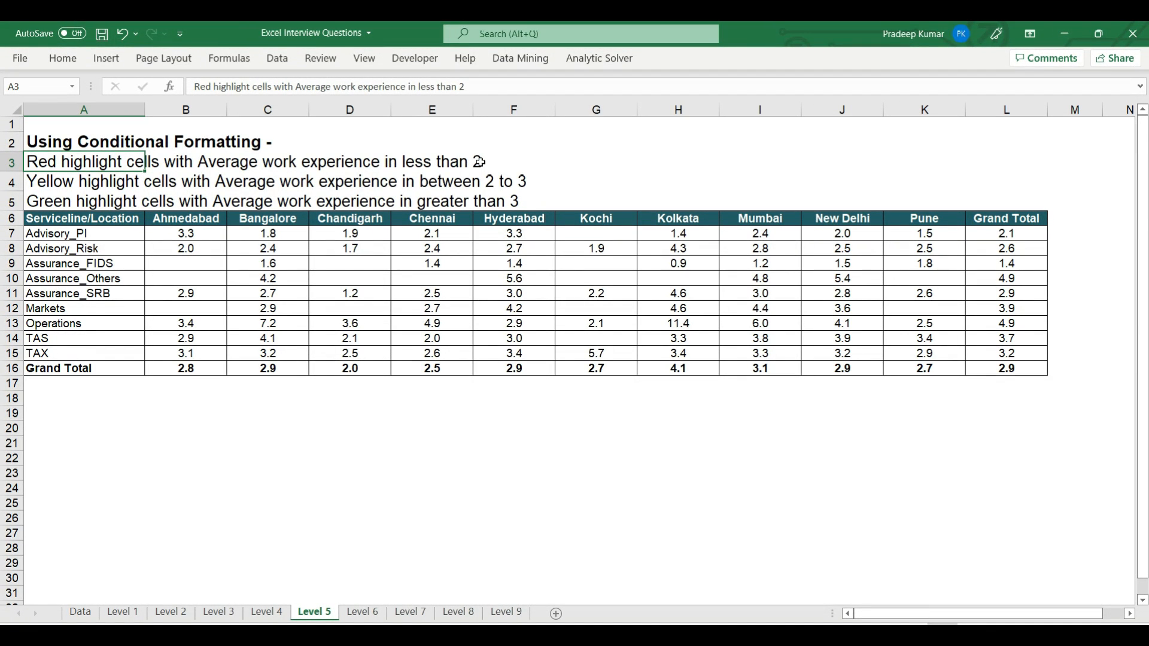
Highlight values less than 2 in B7:K15 with a Less Than rule using Light Red Fill with Dark Red Text
drag(185, 233, 958, 358)
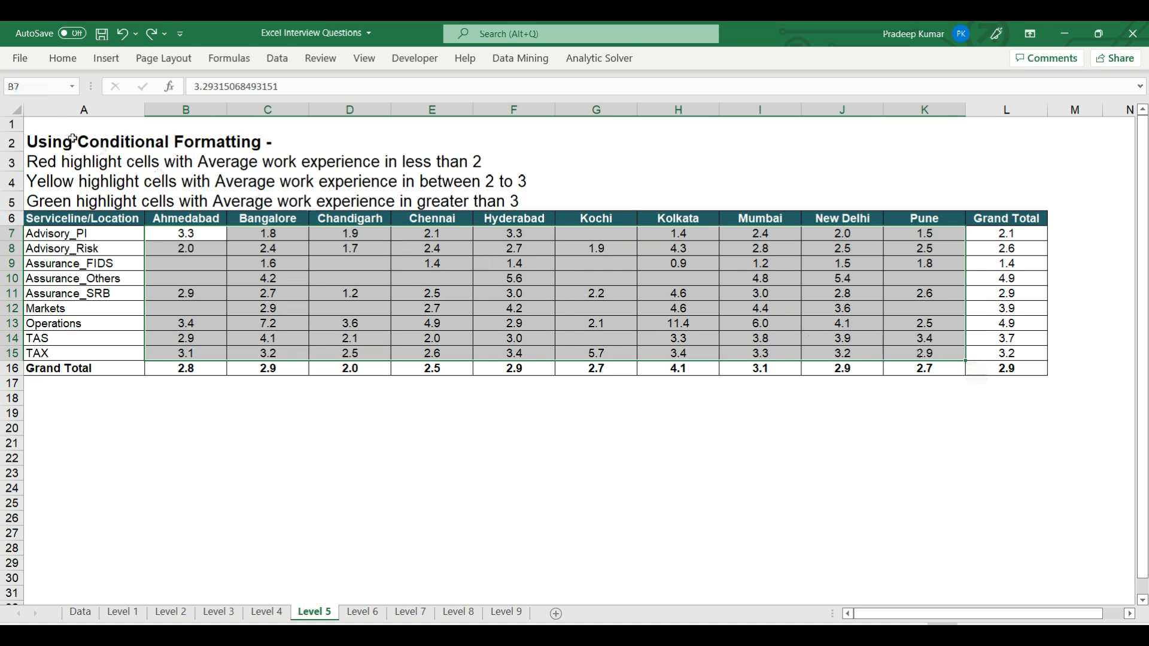
click(62, 60)
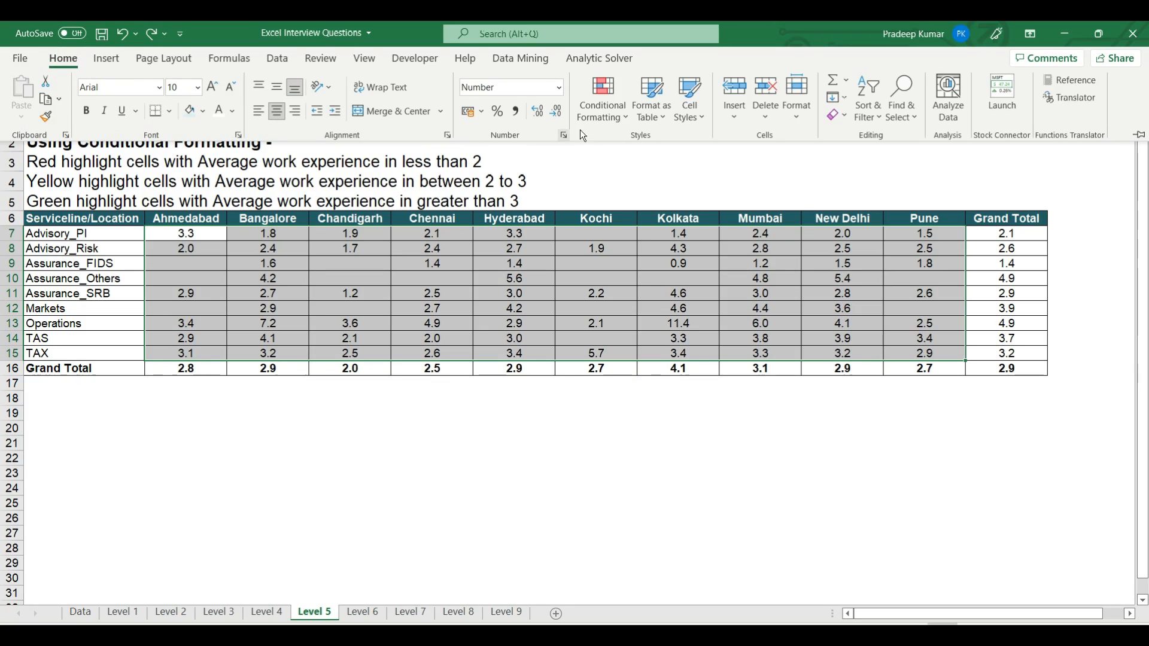
click(609, 109)
mouse_move(638, 145)
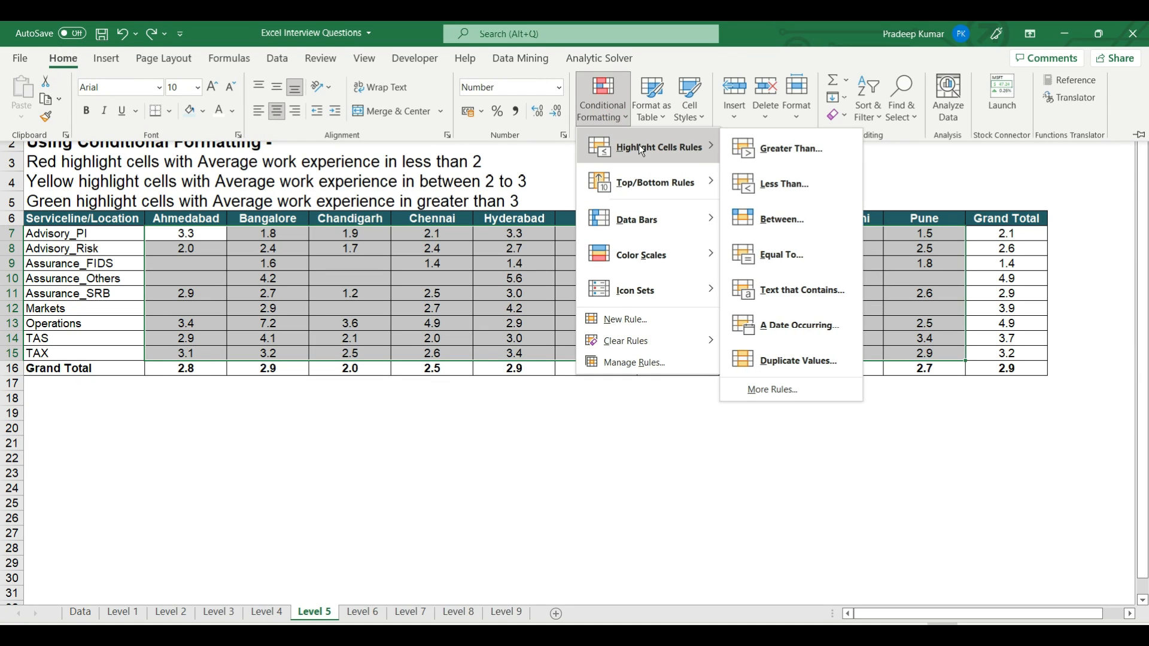
click(778, 184)
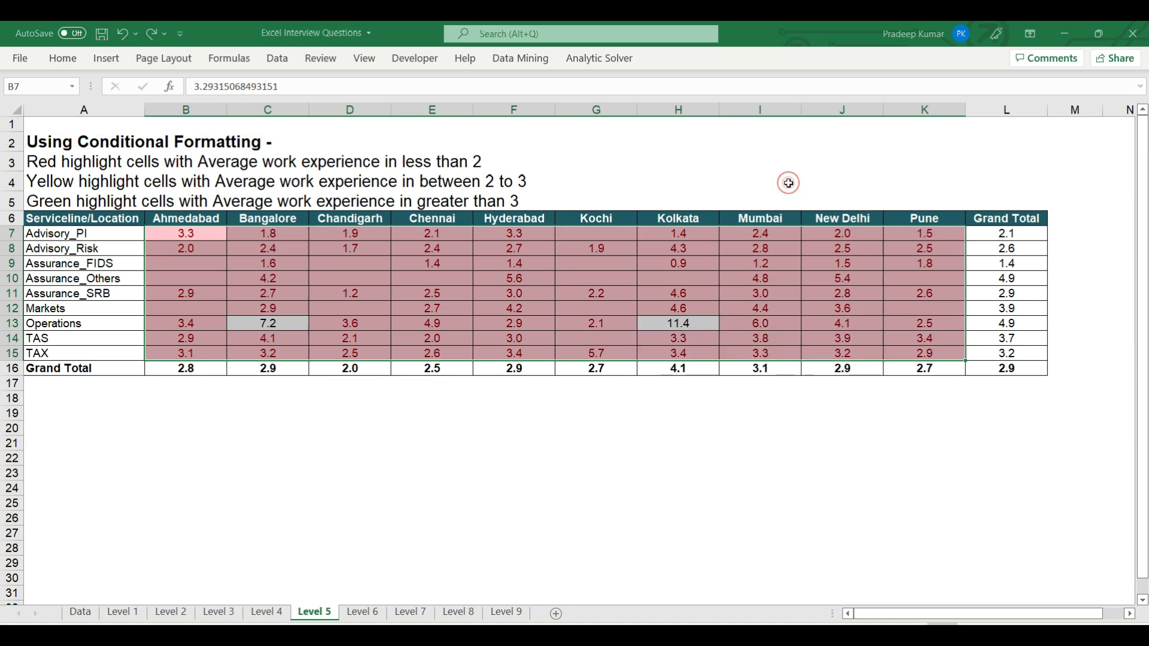
text(2)
key(Tab)
click(821, 371)
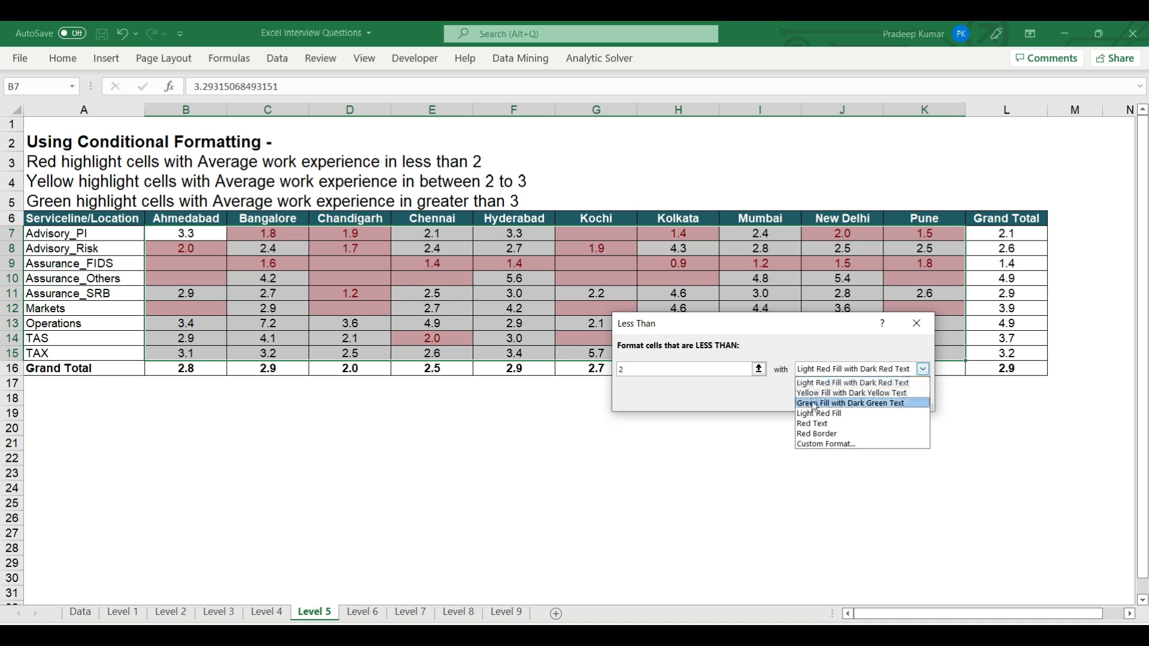
click(818, 383)
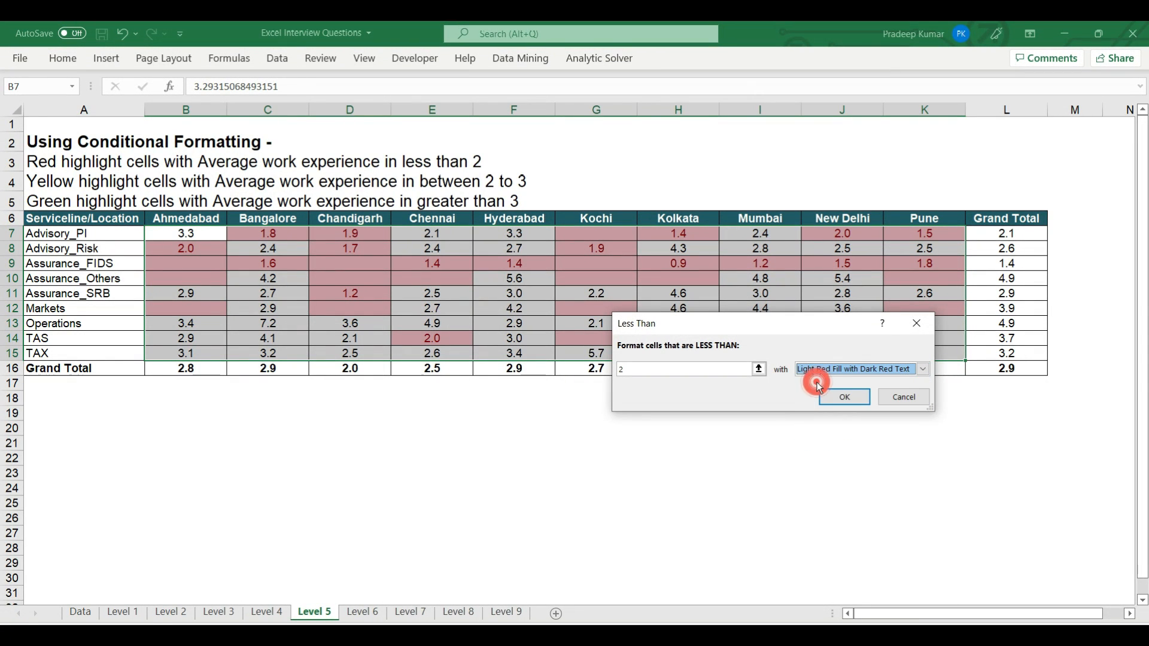
click(846, 397)
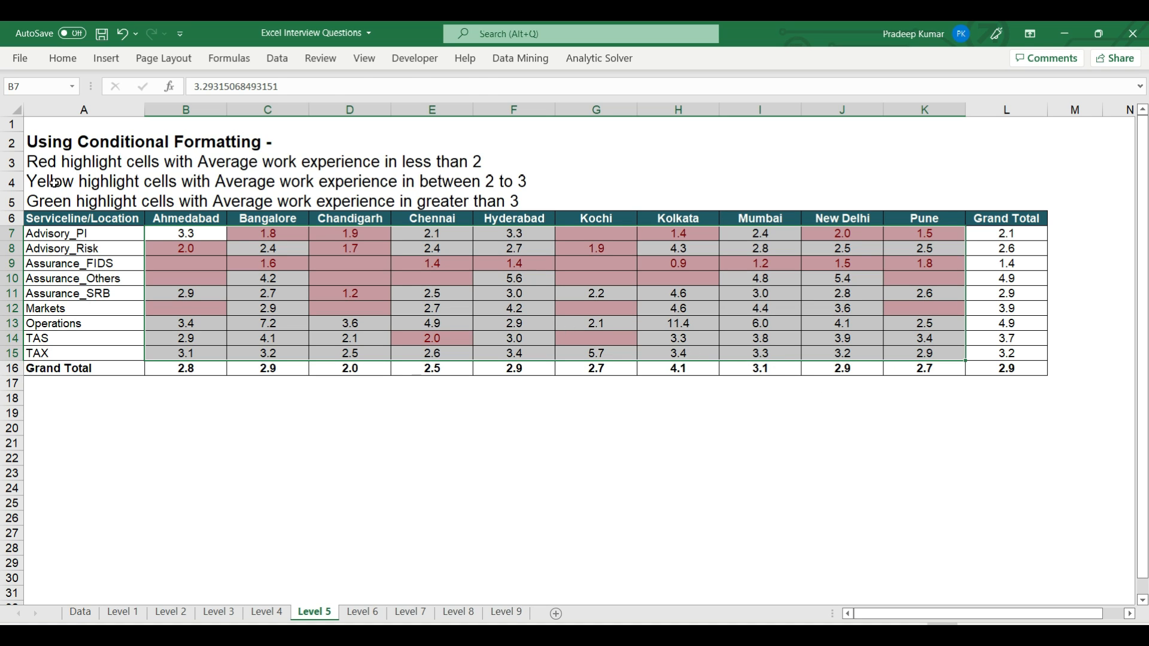
Review the yellow and green highlight instructions in A4:A5 and view the available Highlight Cells Rules, including Between
drag(53, 182, 65, 209)
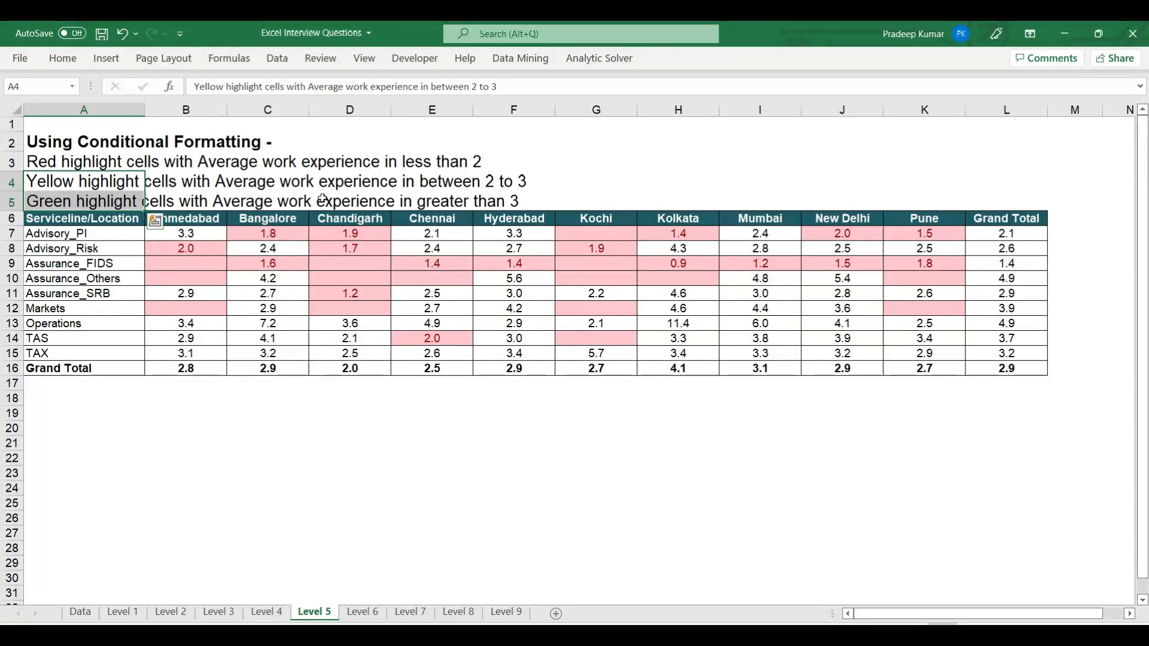
click(62, 58)
click(601, 111)
mouse_move(637, 153)
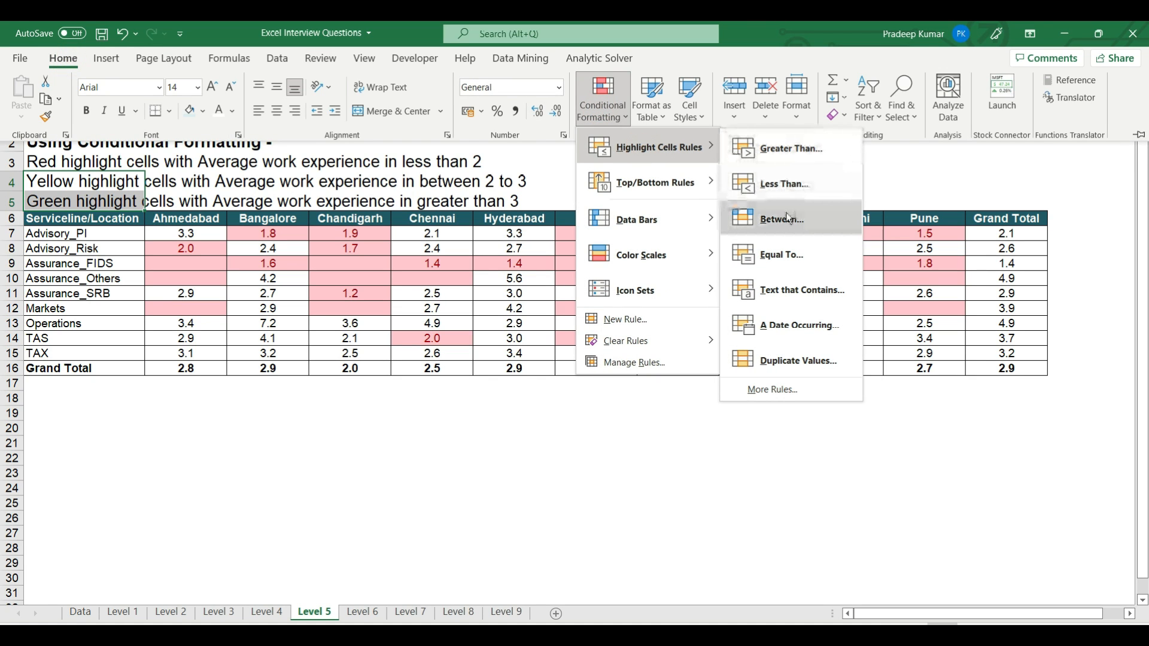
click(80, 225)
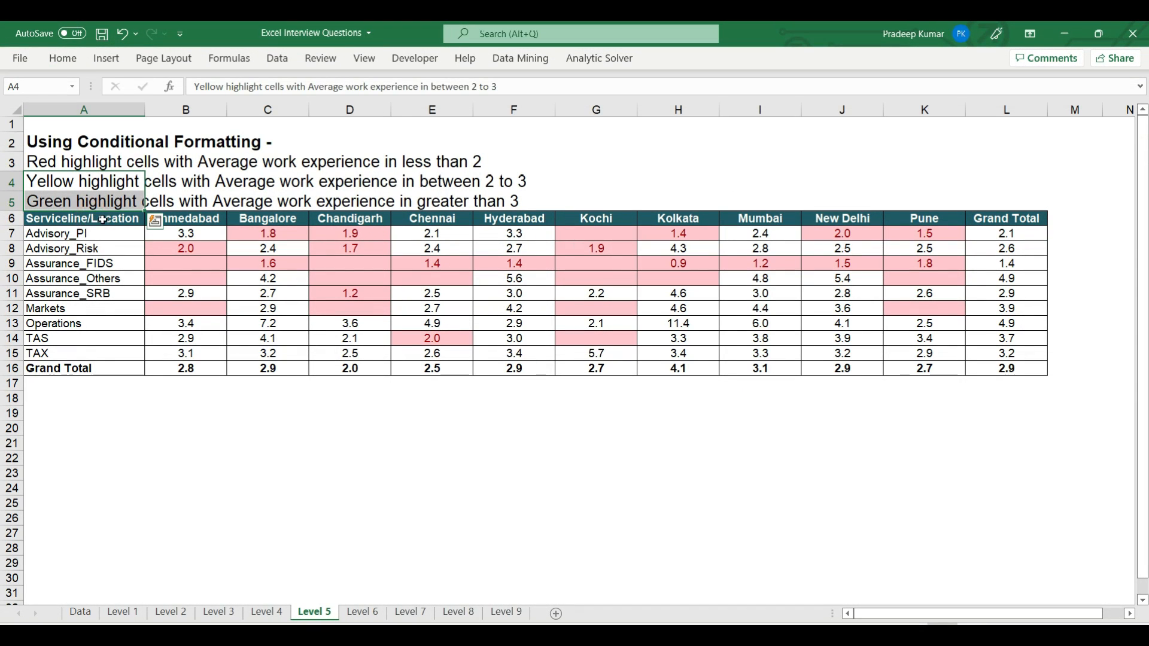
click(80, 222)
Open the Level 6 sheet and examine the soft skills hours in C7 against the threshold in E6
click(365, 612)
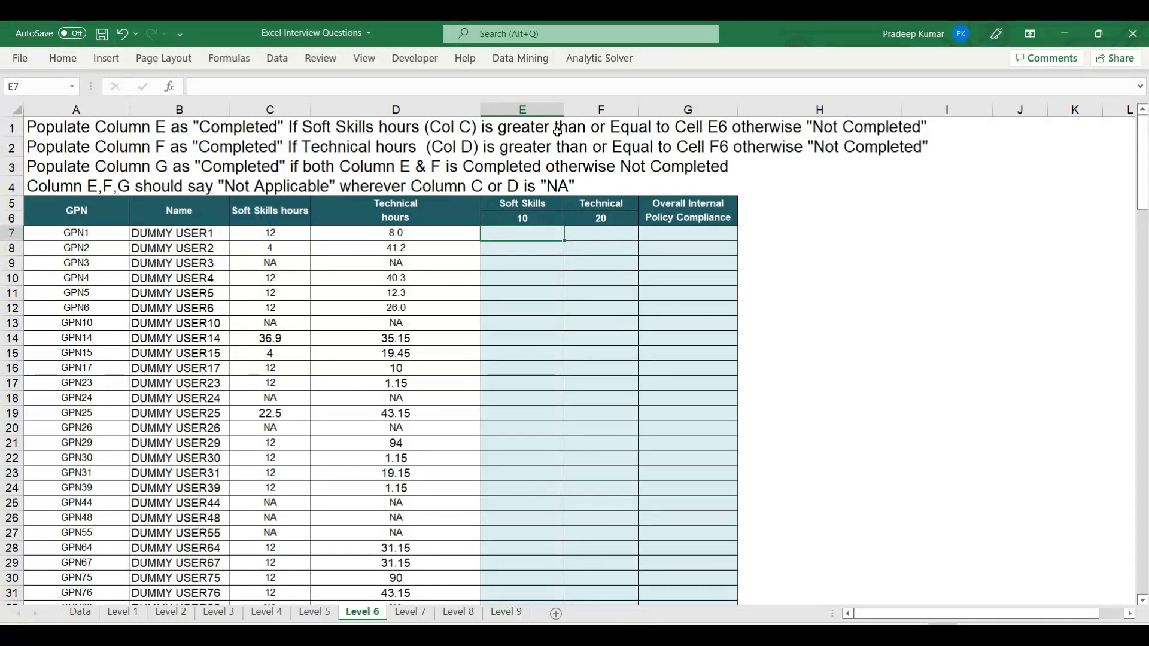
click(522, 109)
click(513, 231)
click(278, 236)
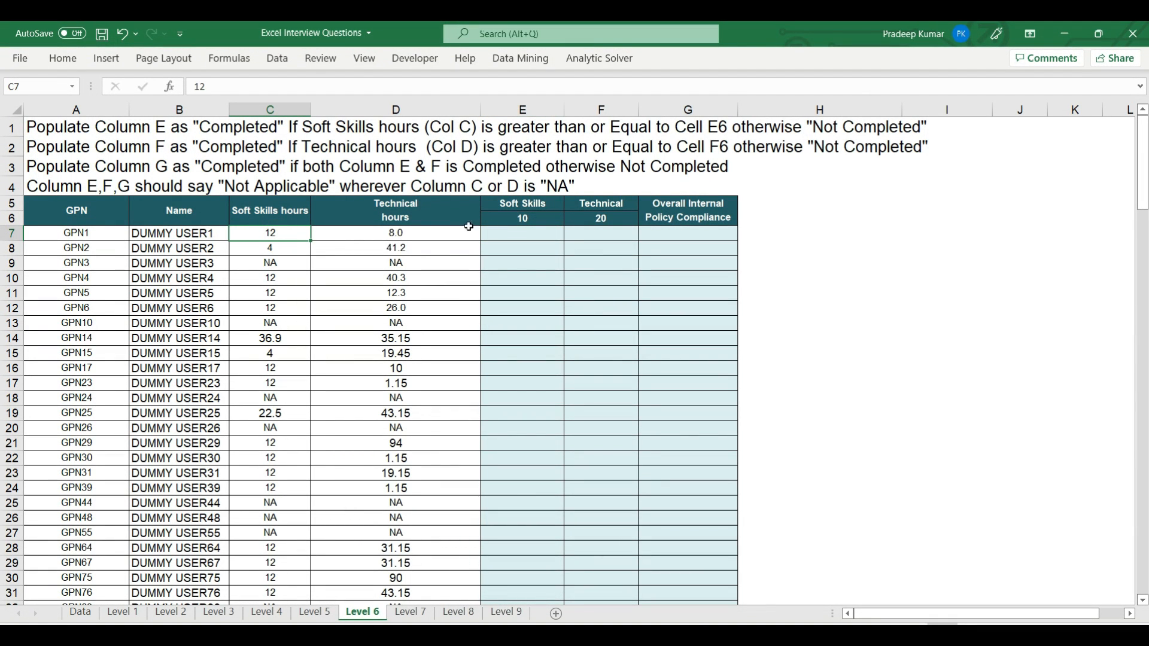
click(530, 219)
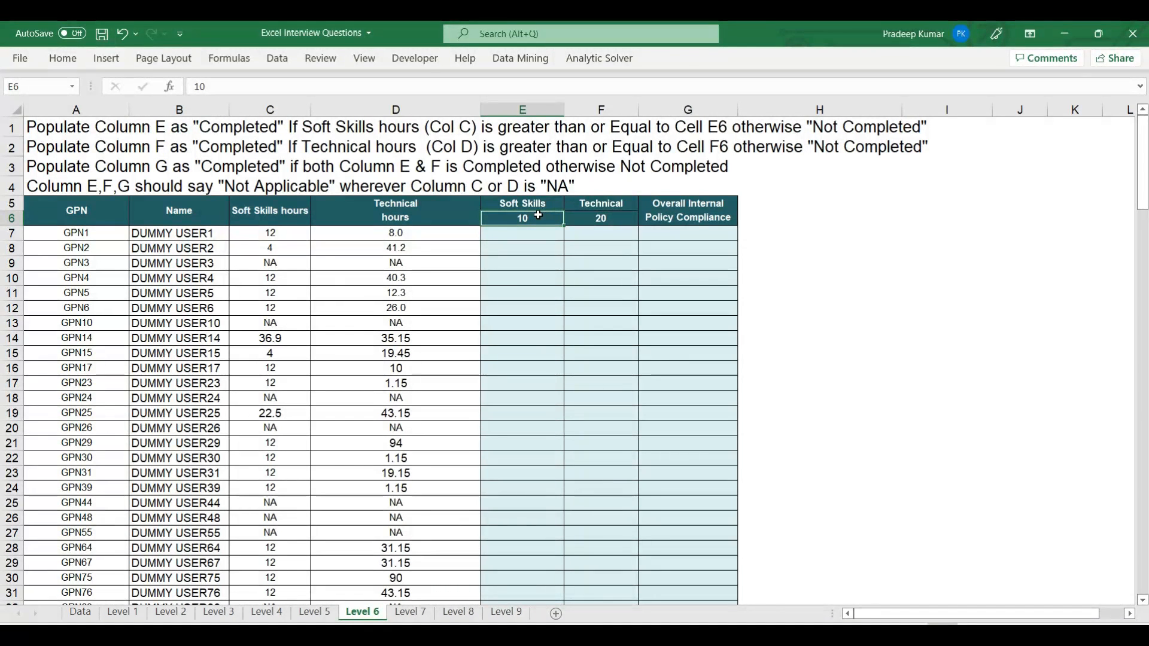
click(286, 234)
click(529, 217)
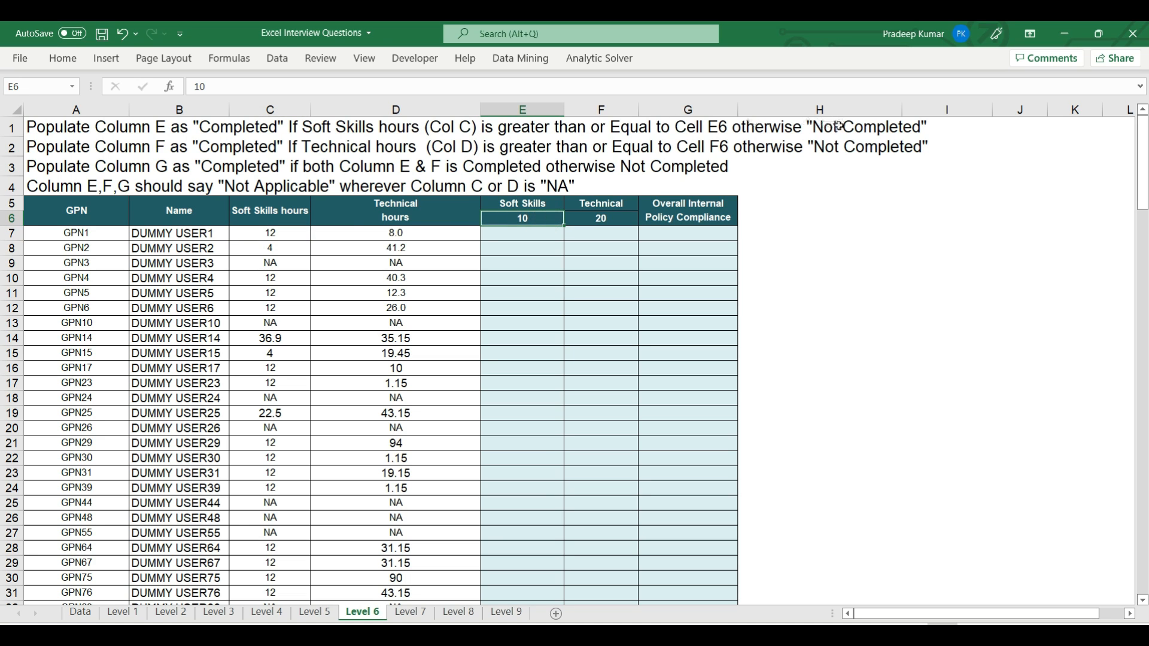
Enter =IF(C7>=$E$6,"Completed","Not Completed") in E7 as the soft skills status
click(523, 233)
text(=i)
key(Tab)
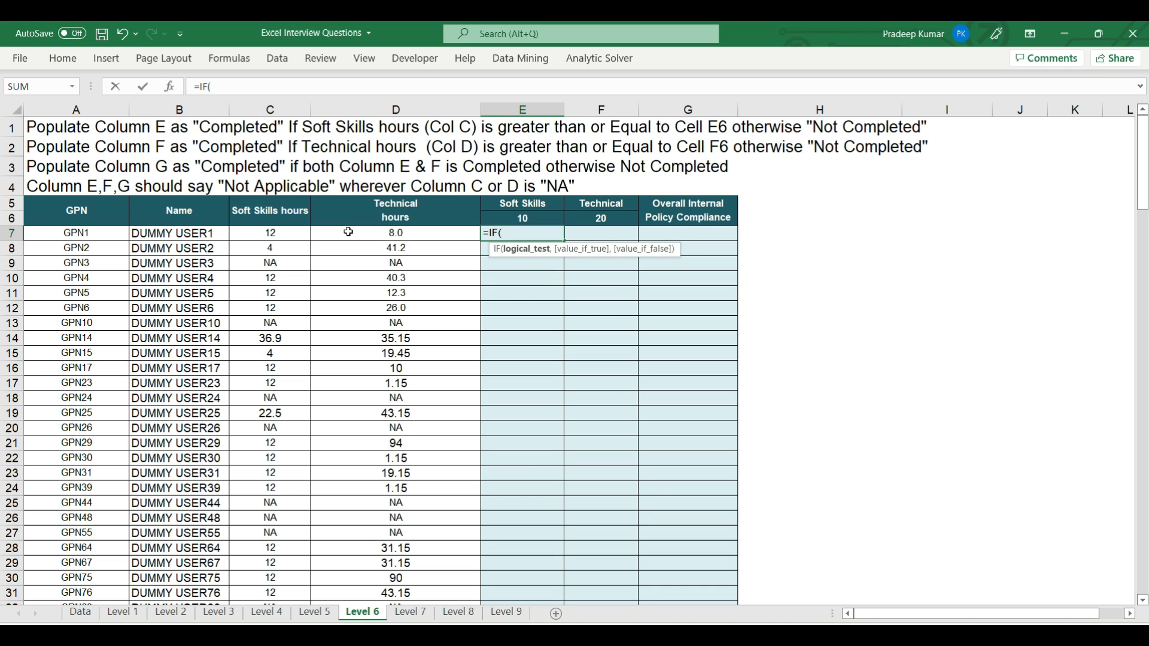
click(285, 233)
text(>=)
click(515, 216)
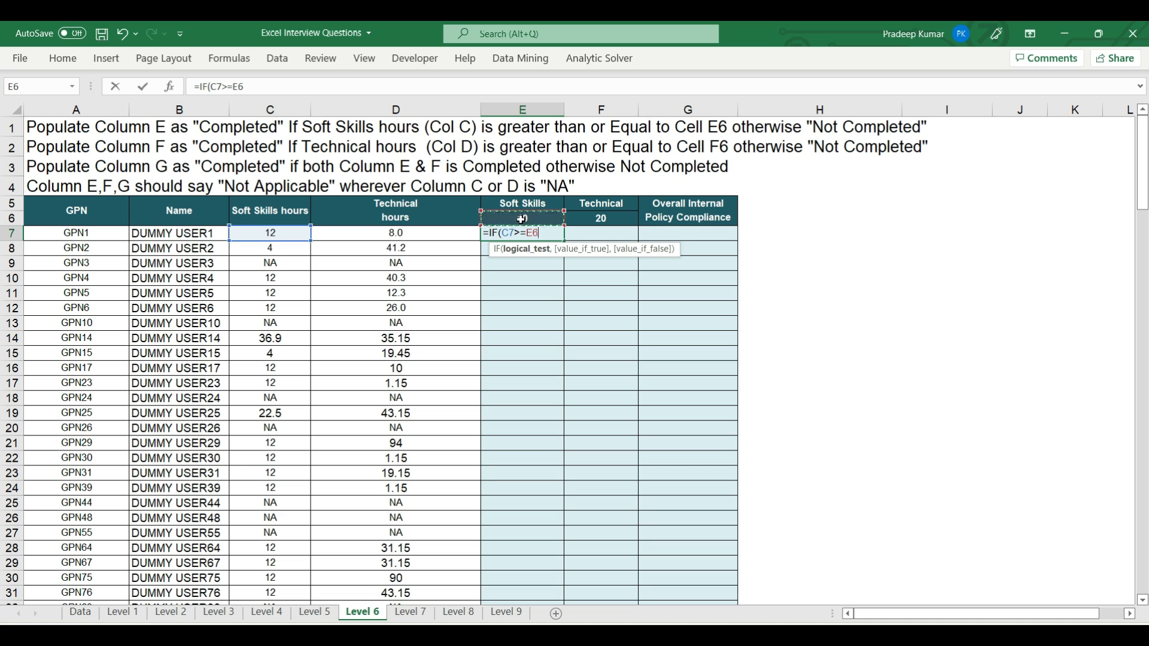
key(F4)
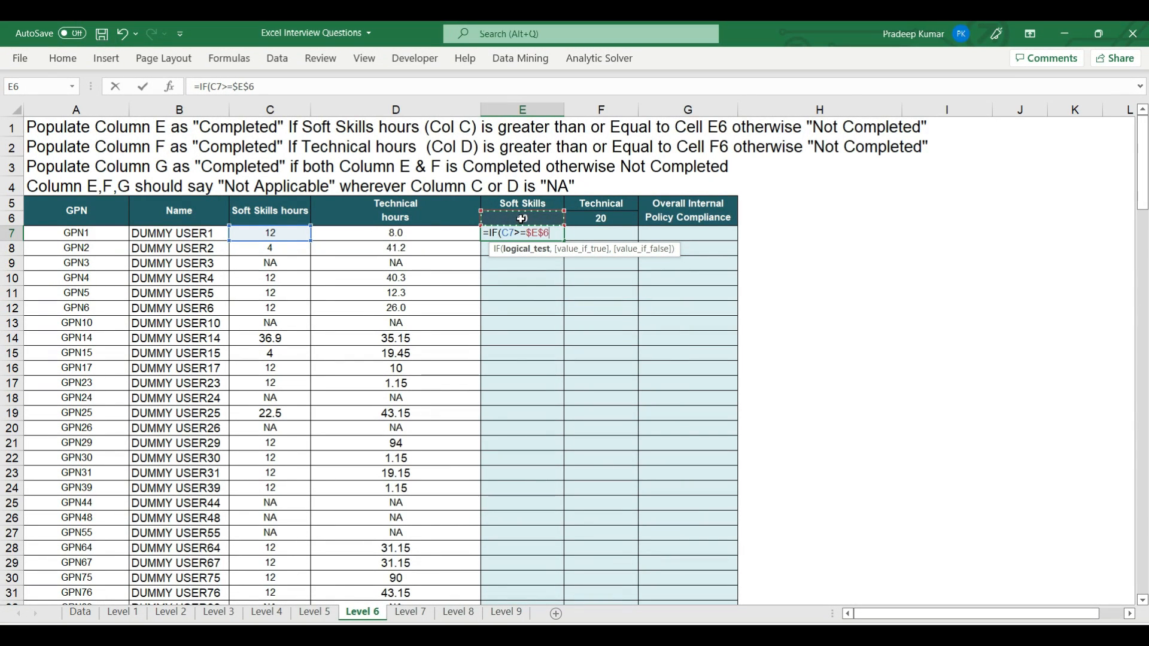
text(,"Completed)
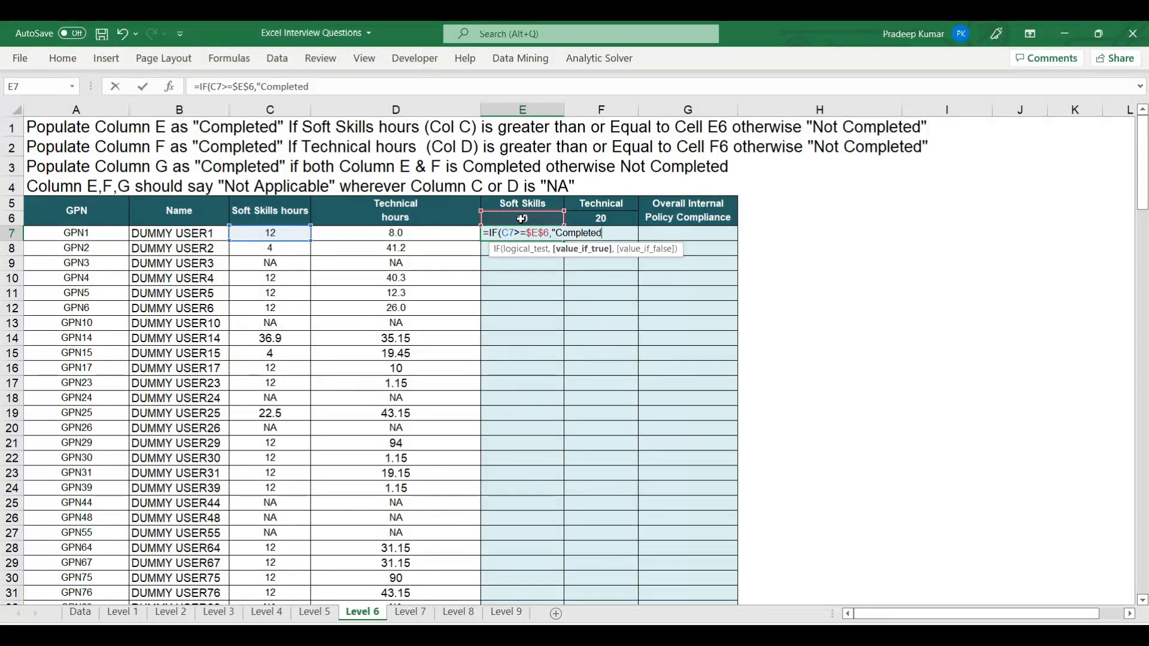
text(",)
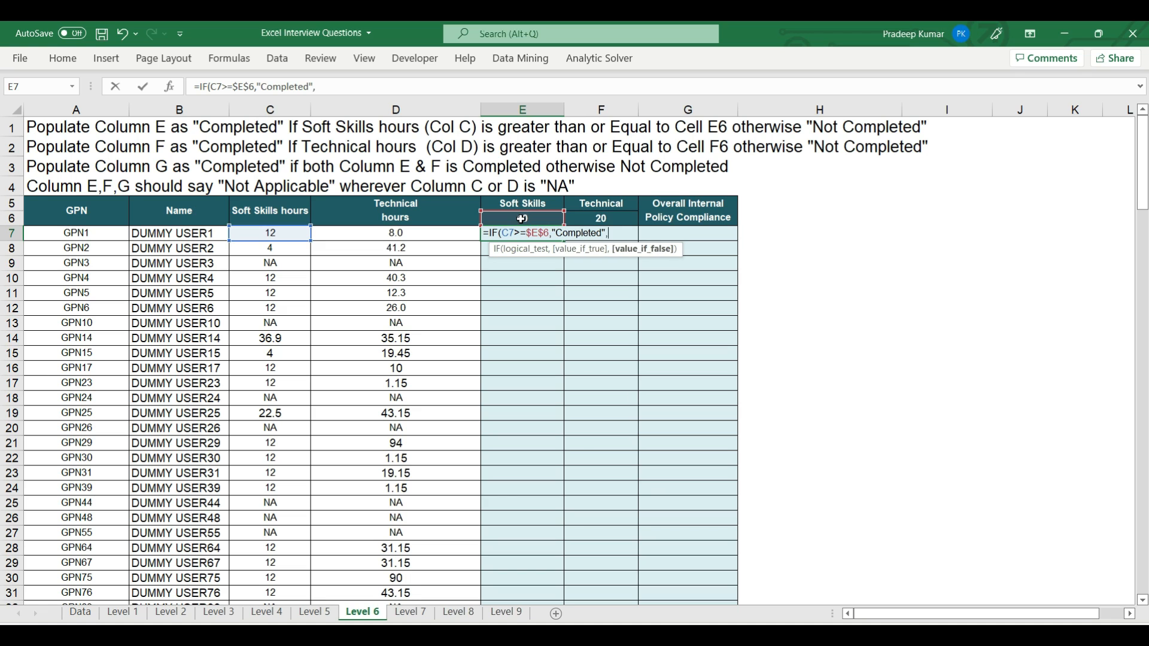
text("Not Completed"))
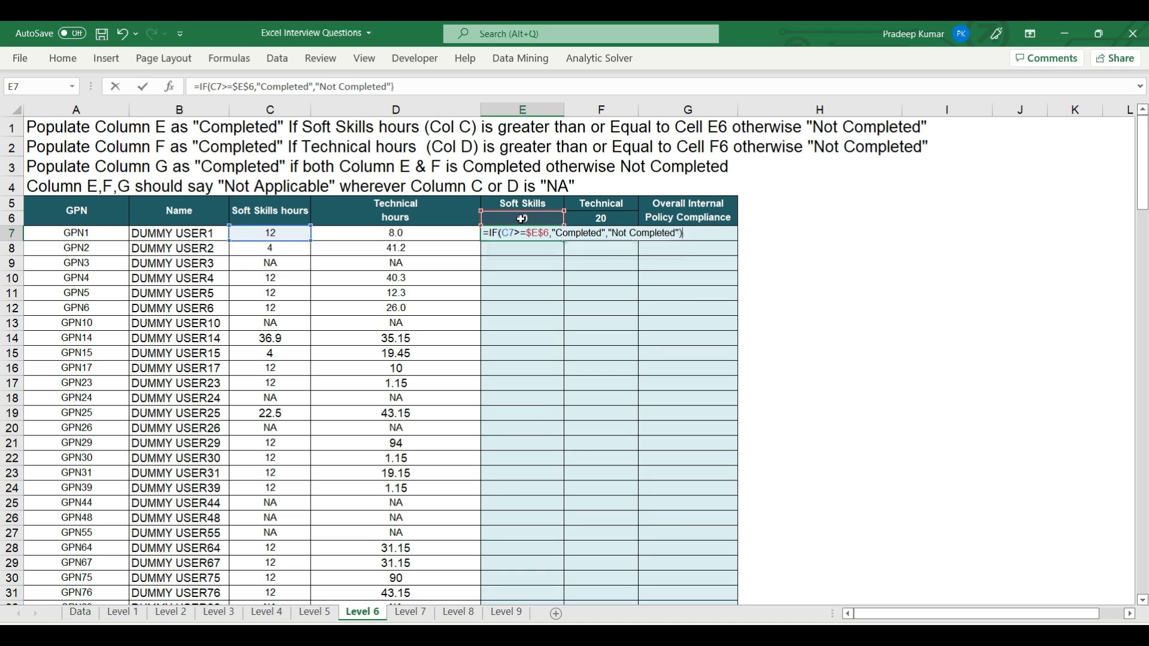
key(Return)
Fill the soft skills formula from E7 down column E, and check the NA entries in row 9 and the formula in E7
click(540, 233)
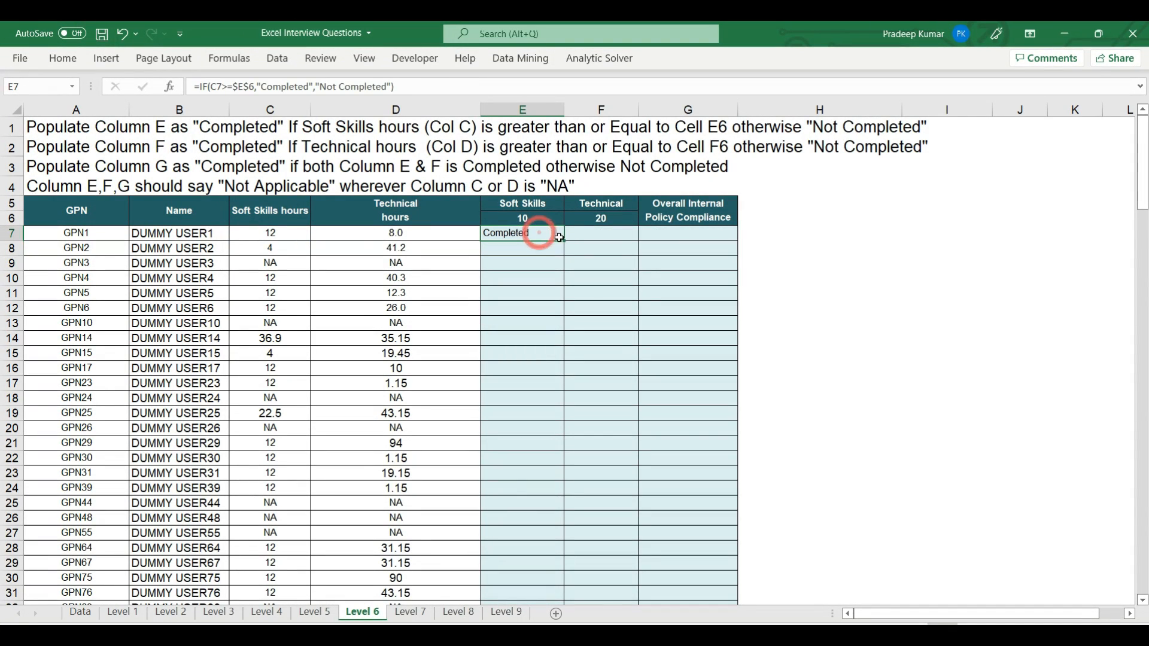
double_click(565, 241)
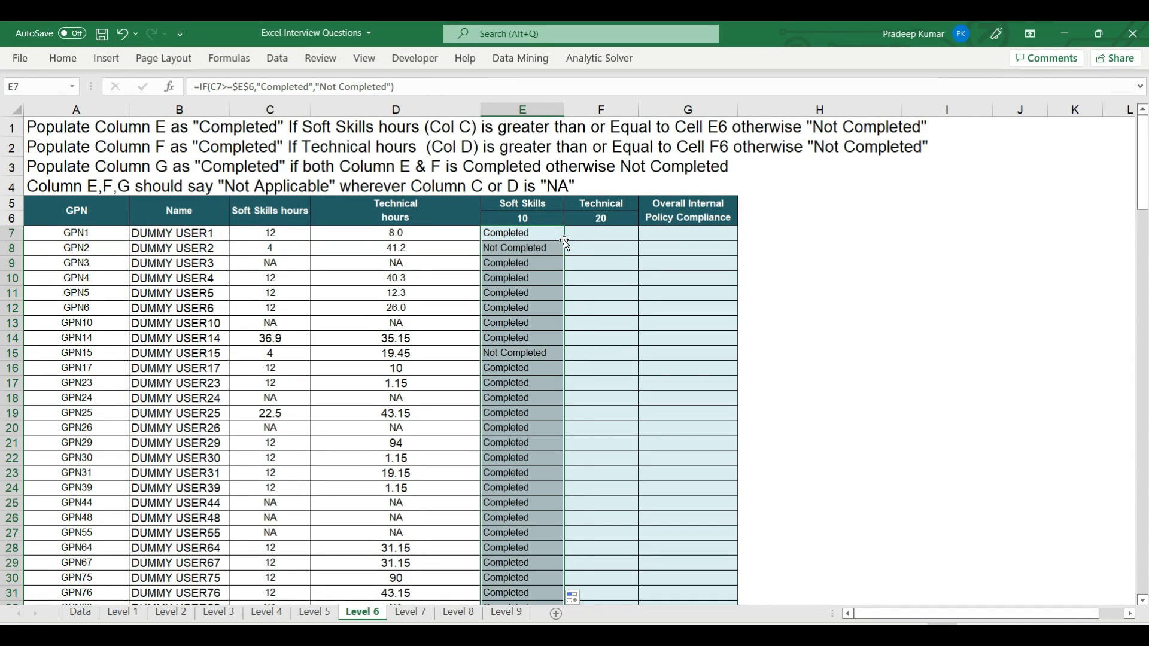
click(289, 265)
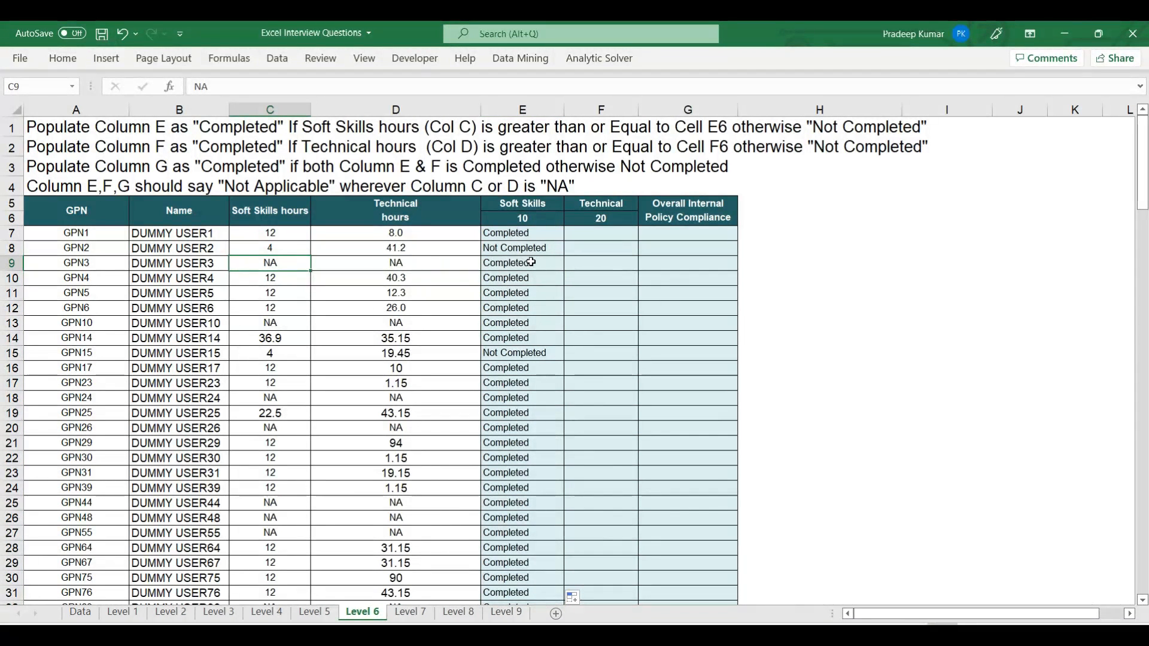
drag(529, 262, 287, 262)
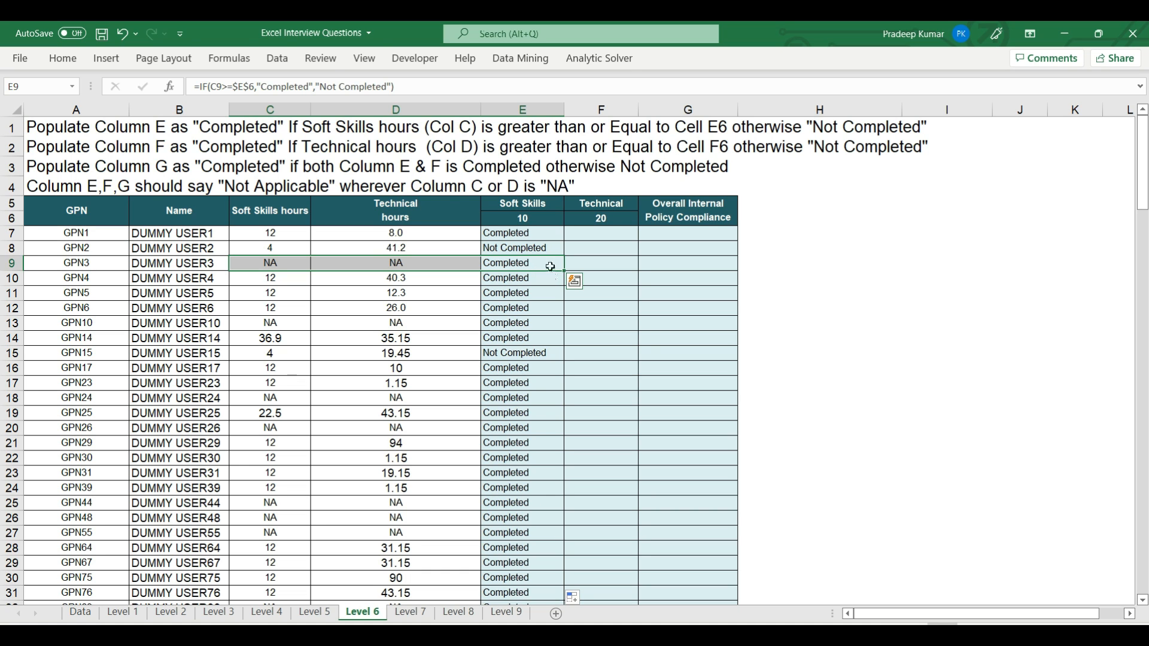
click(550, 268)
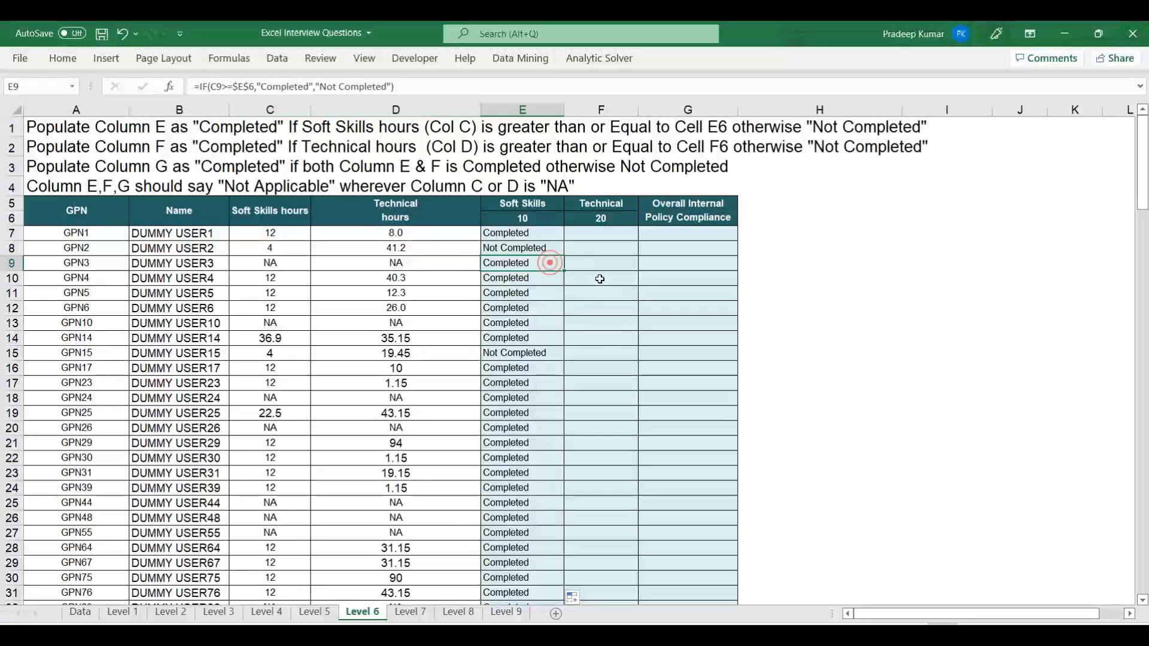
double_click(543, 231)
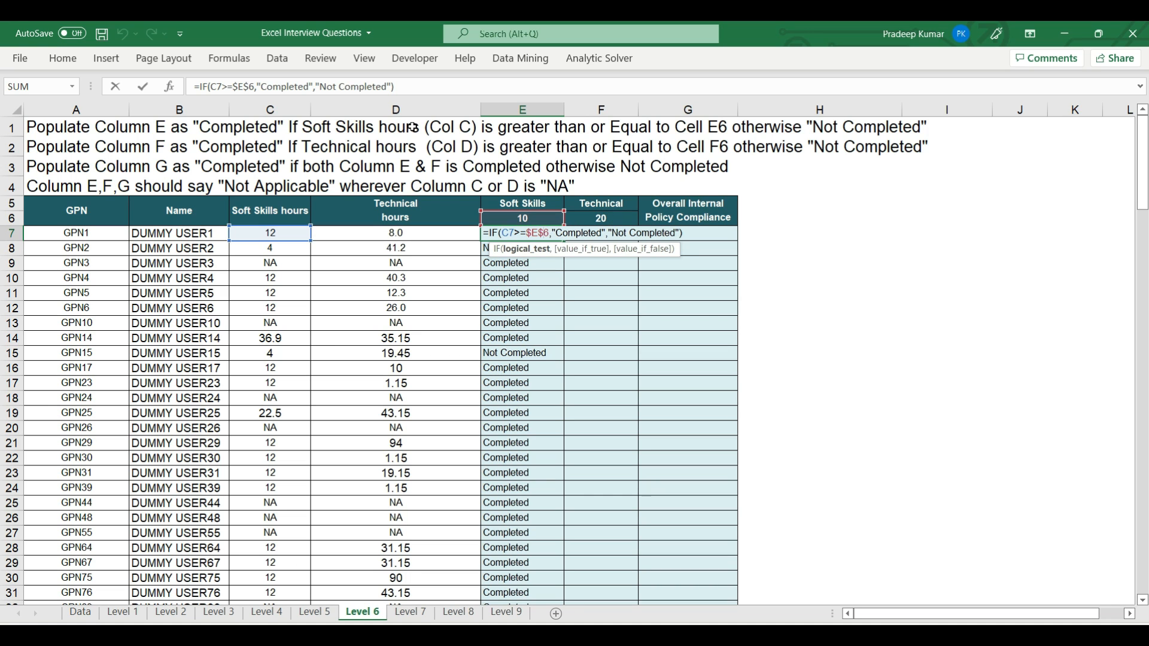
key(ctrl+Return)
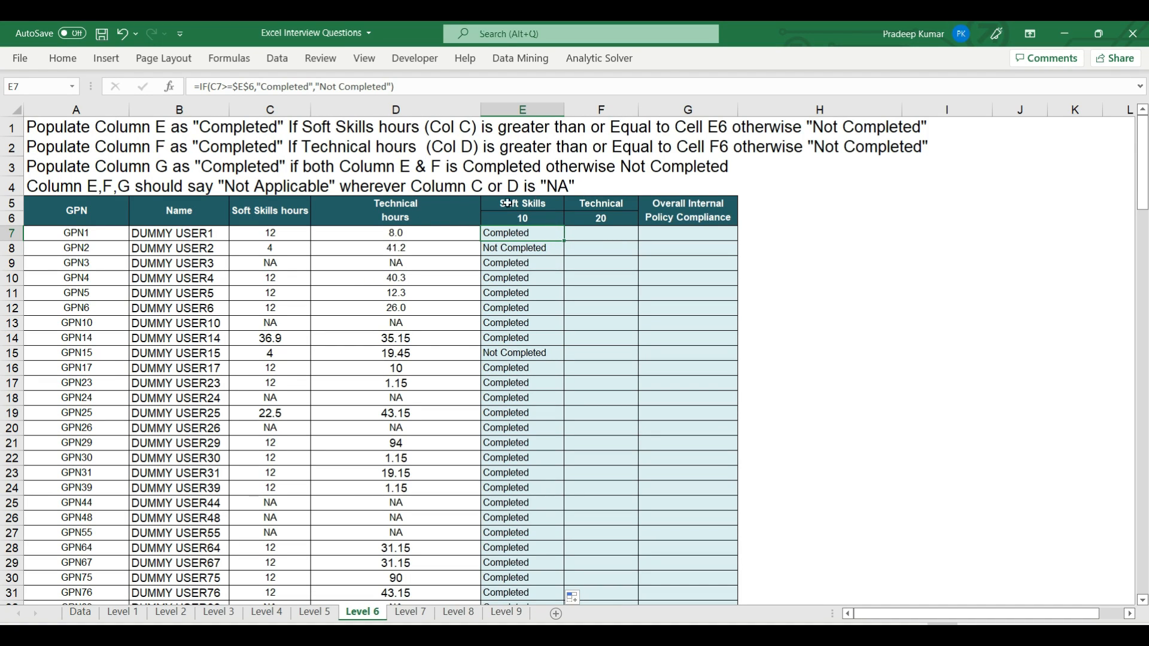
Examine the technical hours in D7 and the threshold in F6, and select F7 for the technical status
click(409, 232)
click(607, 219)
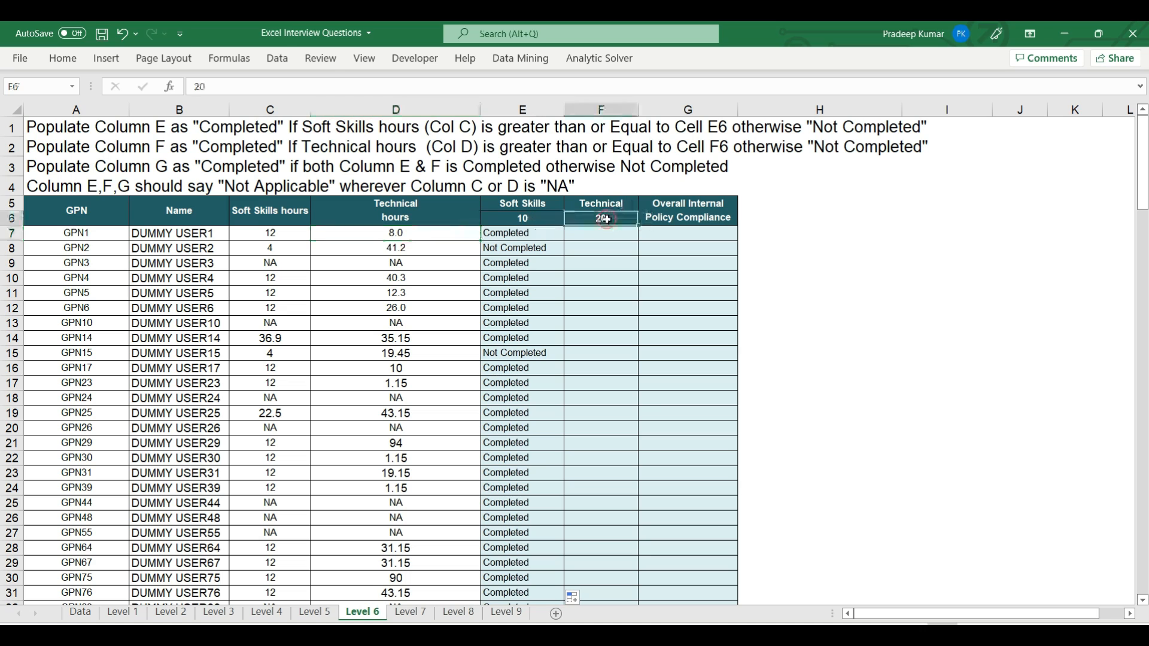
click(606, 235)
text(=IF()
key(Left)
key(Left)
key(Escape)
Enter =IF(D7>=$F$6,"Completed","Not Completed") in F7 as the technical status
text(=if)
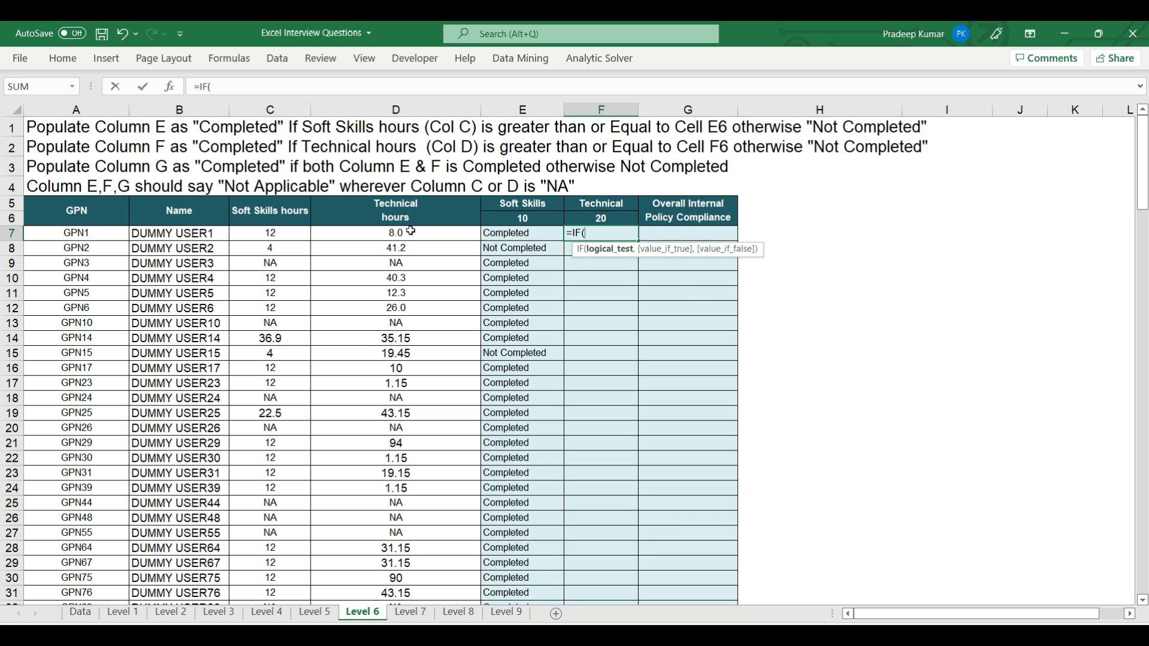
click(411, 231)
text(>=)
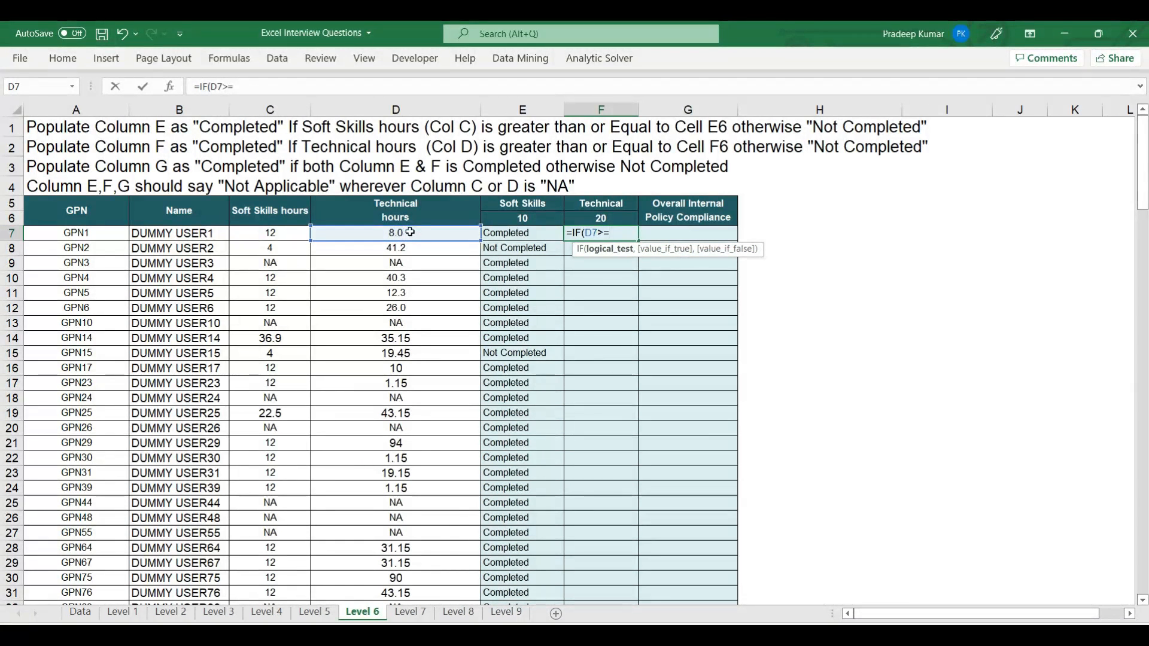
click(605, 217)
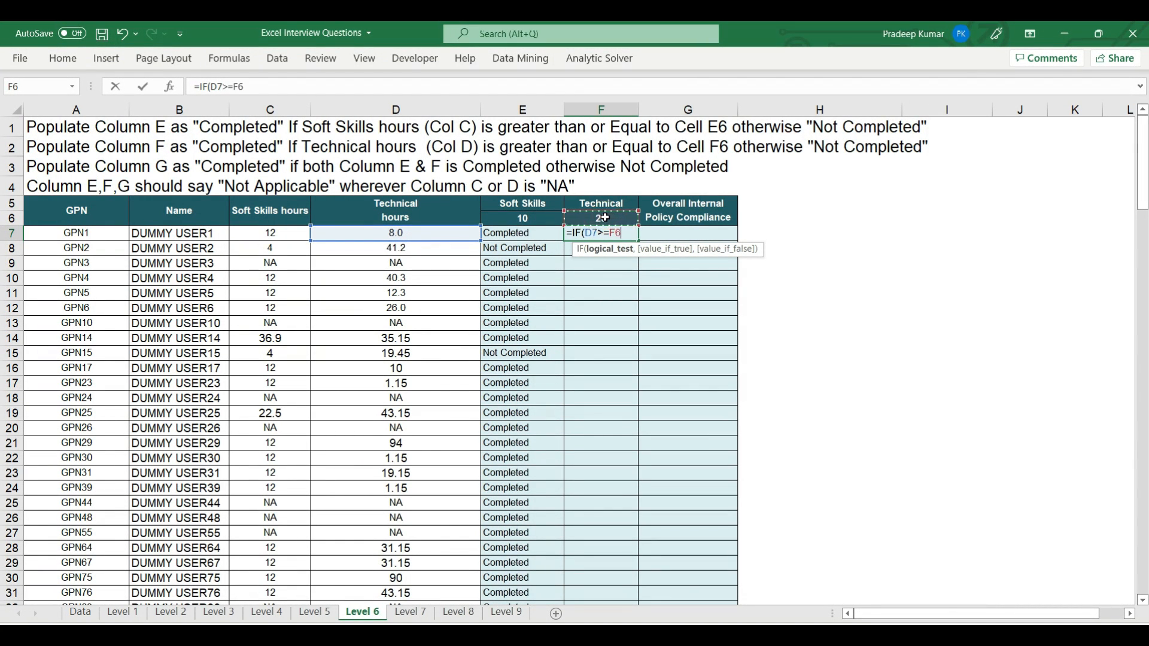
key(F4)
text(,"Completed",")
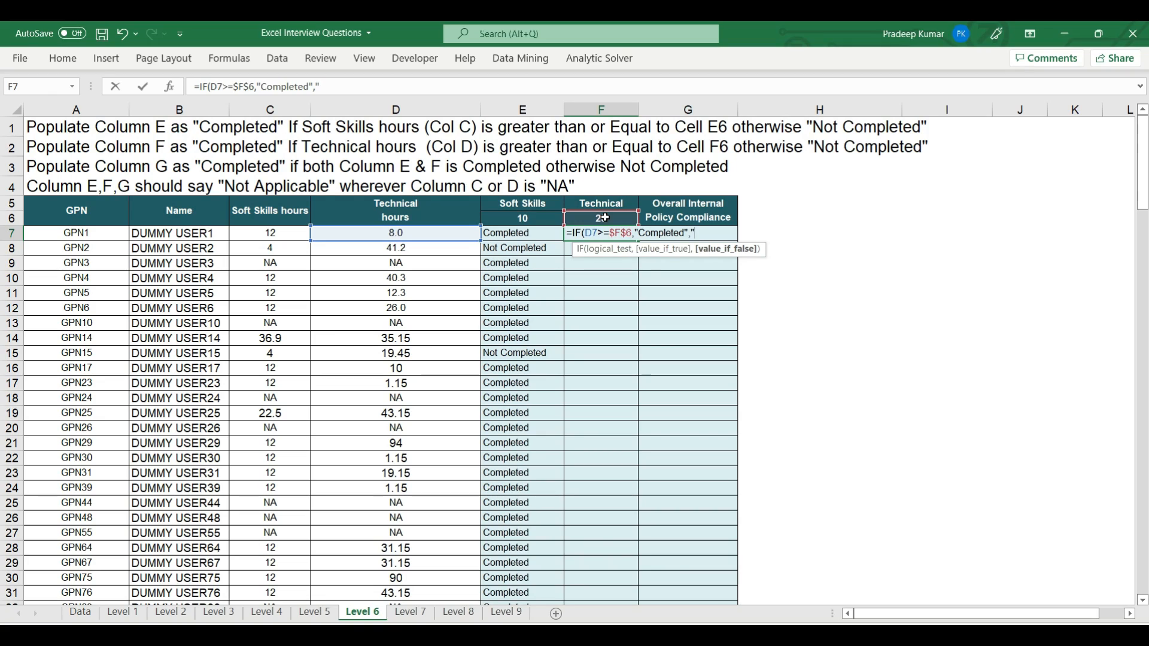
text(Not Completed"))
key(Return)
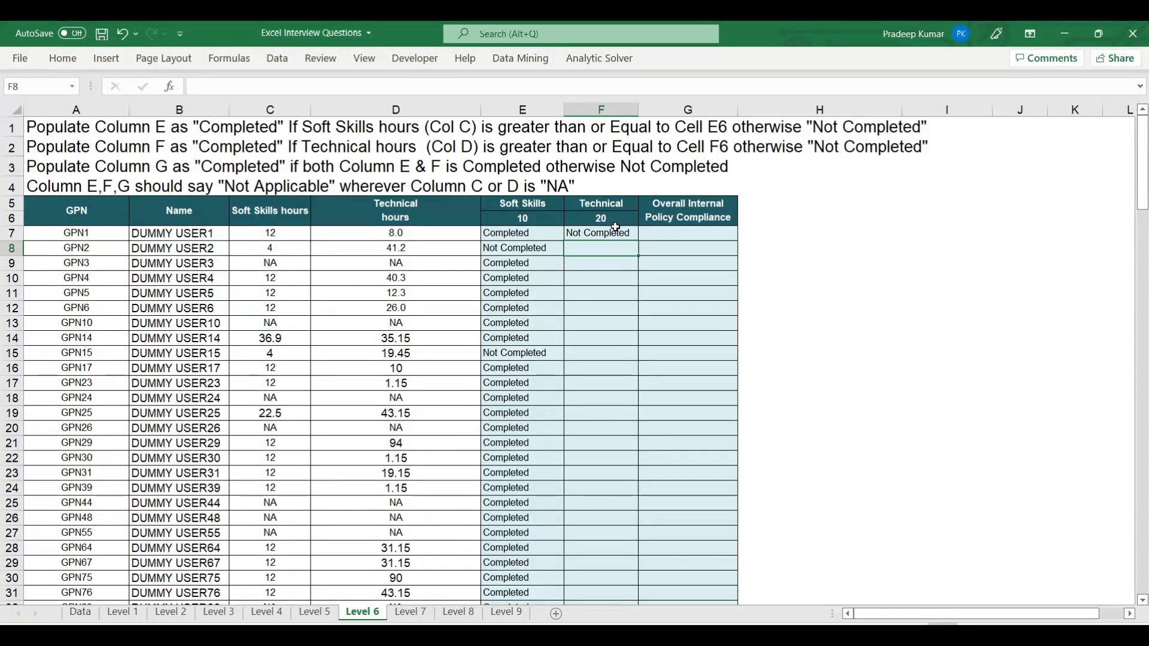
Fill the technical status formula from F7 down column F and check the NA entry in D9
click(615, 228)
double_click(638, 241)
click(616, 232)
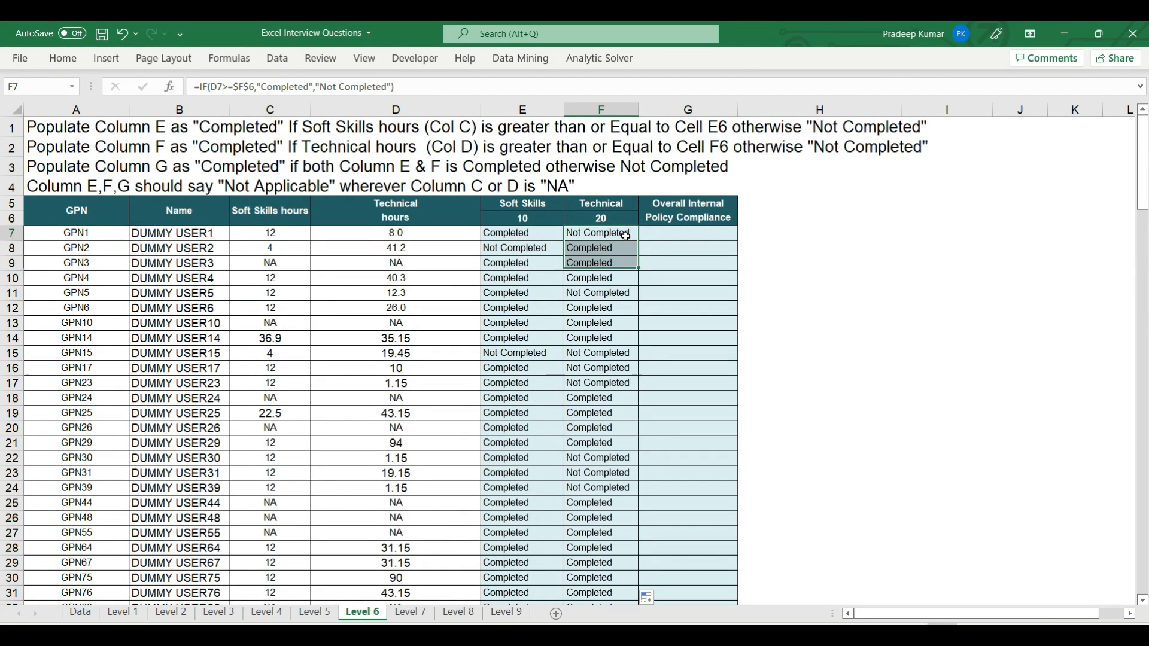
click(409, 265)
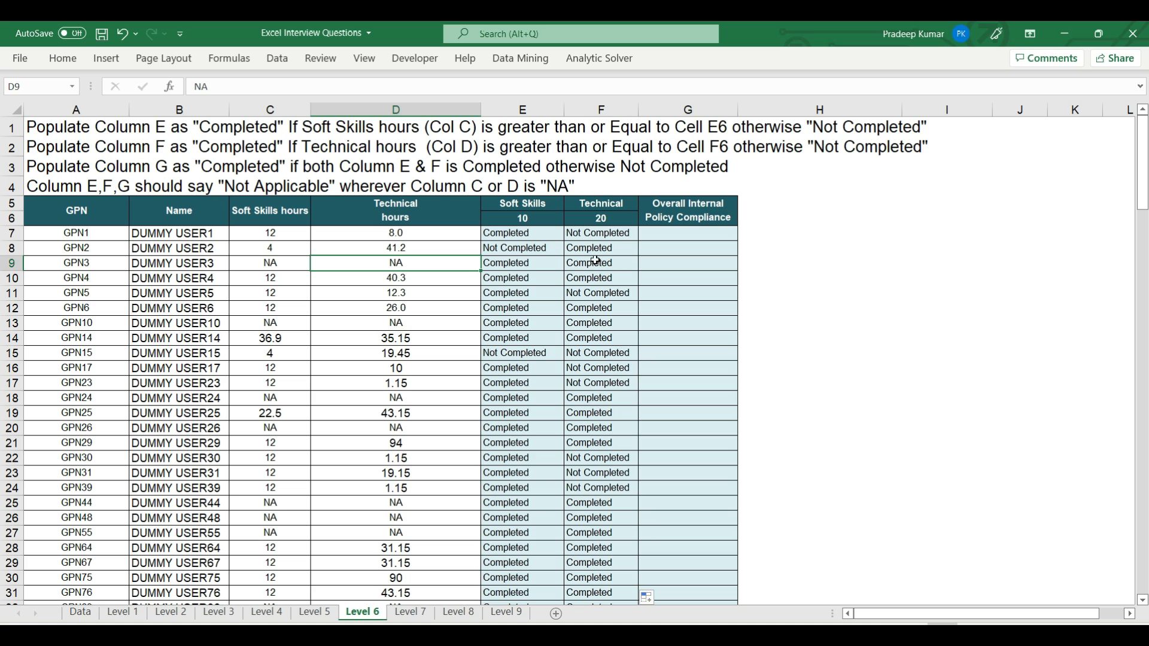
Enter =AND(E7="Completed",F7="Completed") in G7 to test whether both statuses are completed
click(666, 235)
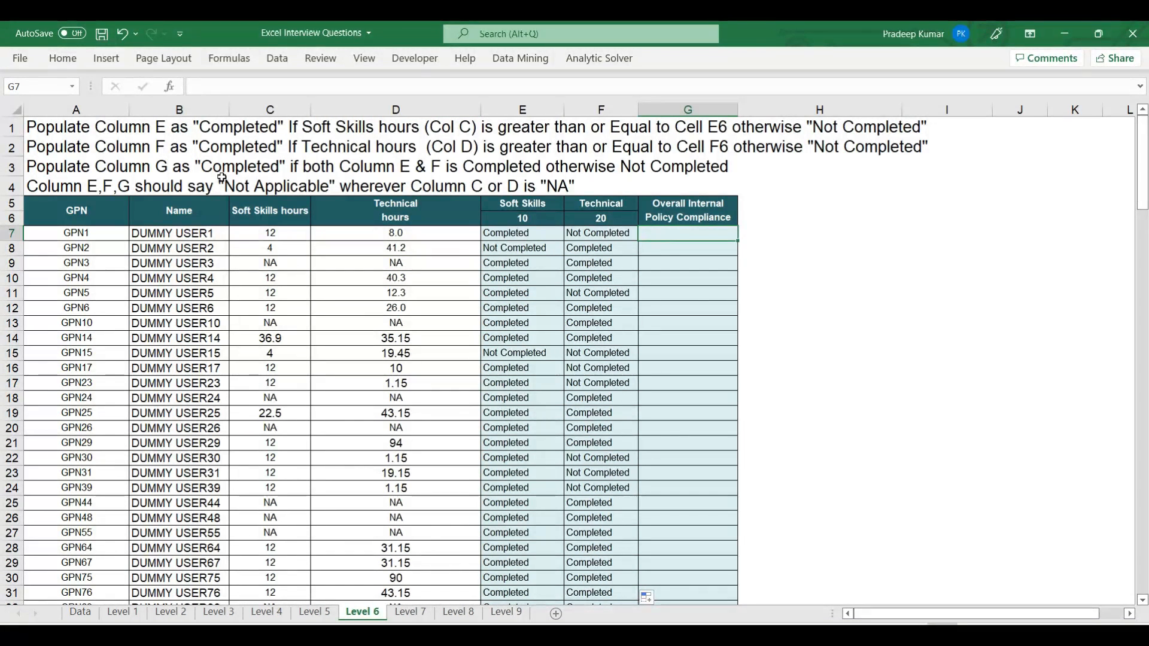
drag(512, 227, 612, 238)
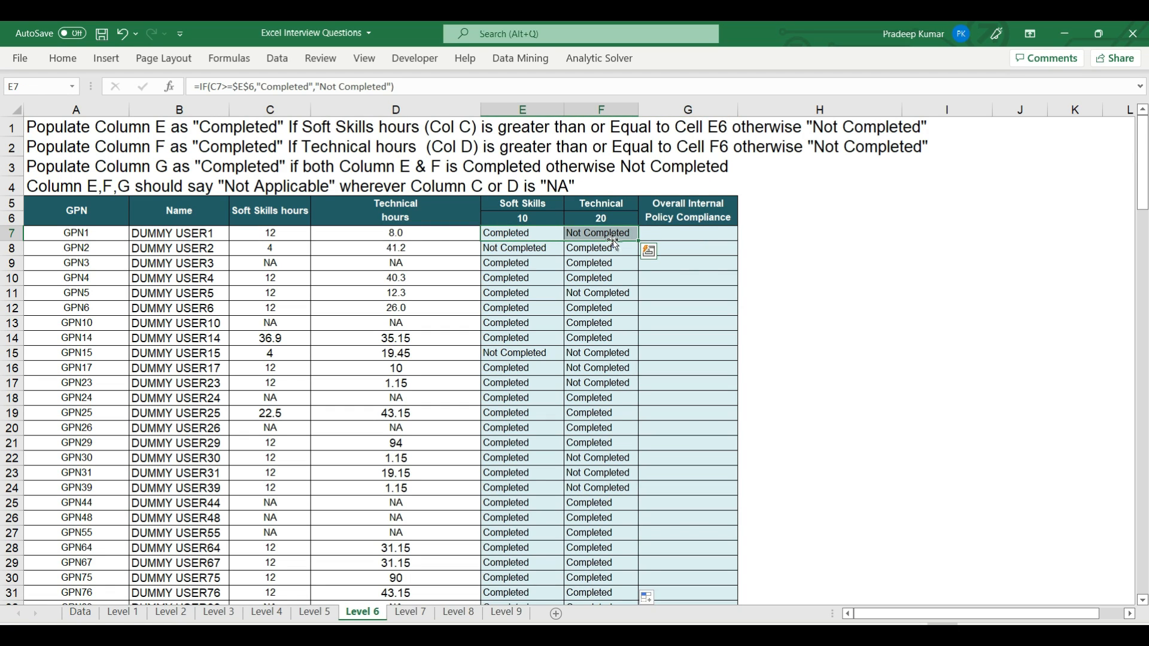
click(681, 231)
click(527, 231)
drag(526, 231, 579, 232)
click(664, 239)
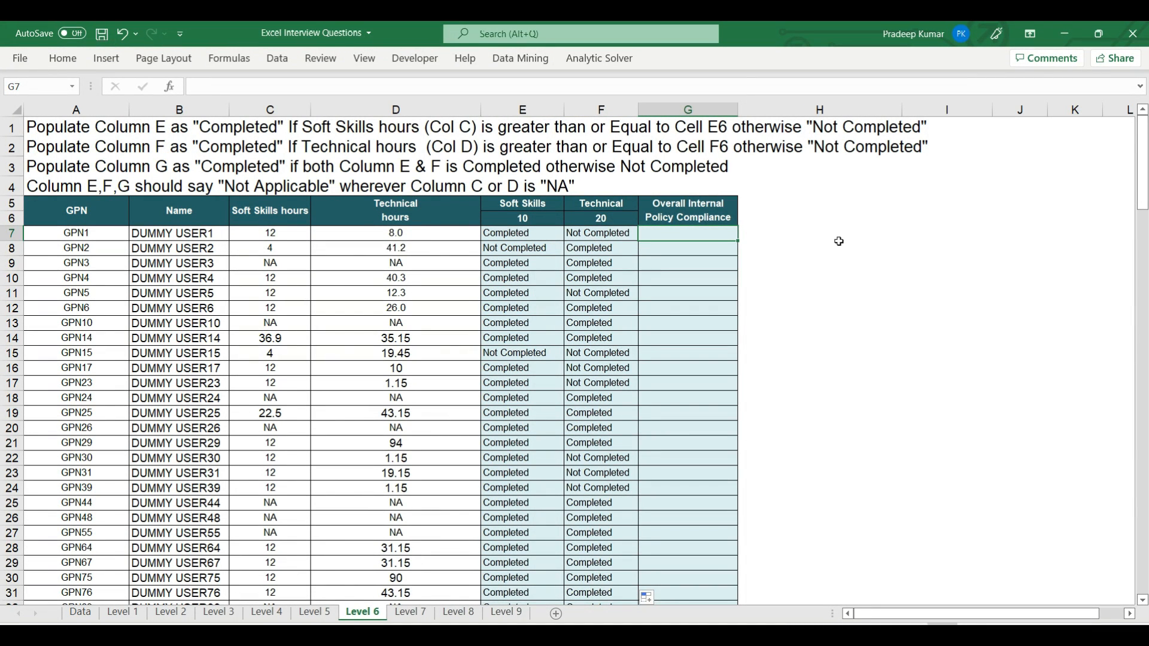
text(=AND()
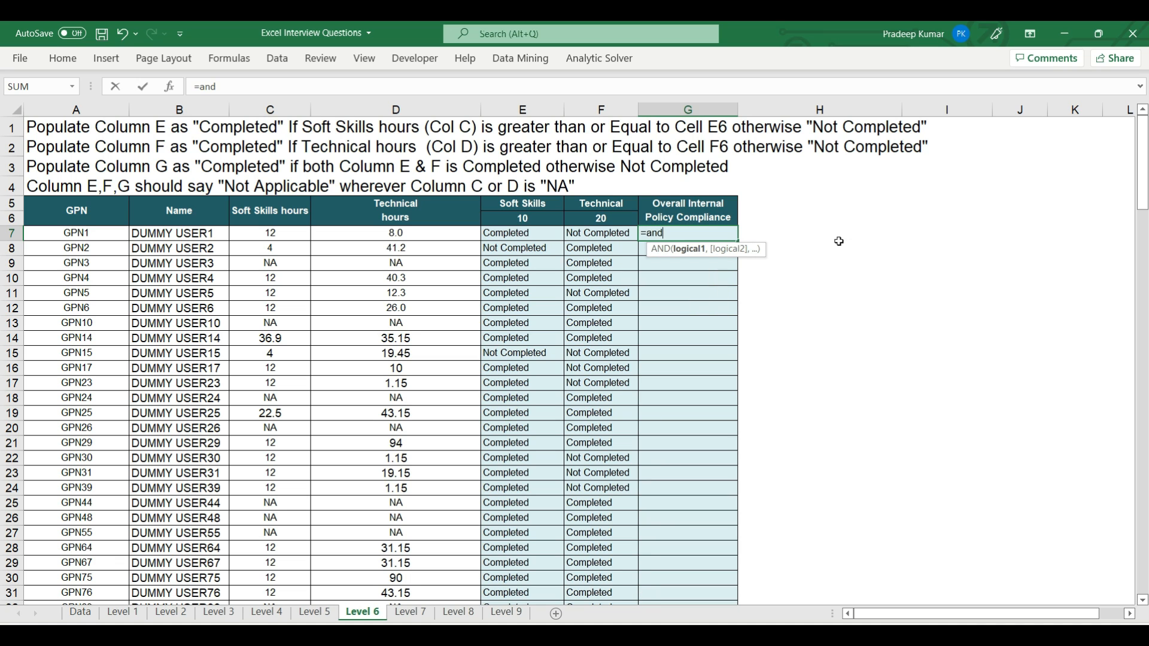
click(514, 234)
text(="C)
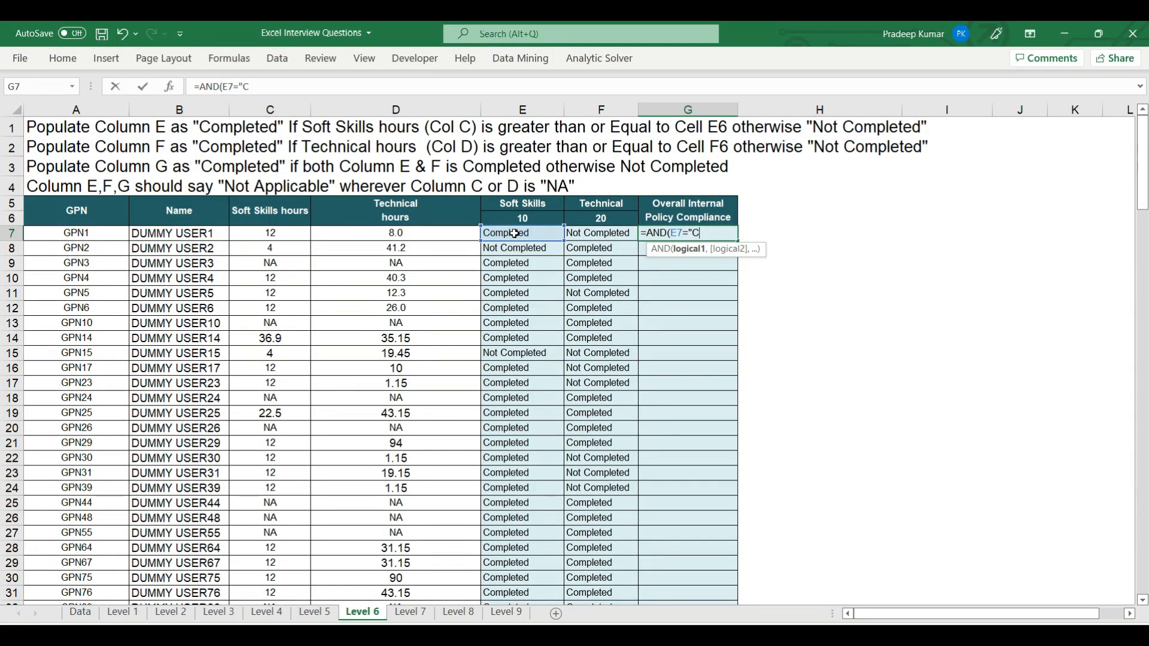
text(ompleted",)
click(589, 232)
text(="Completed)
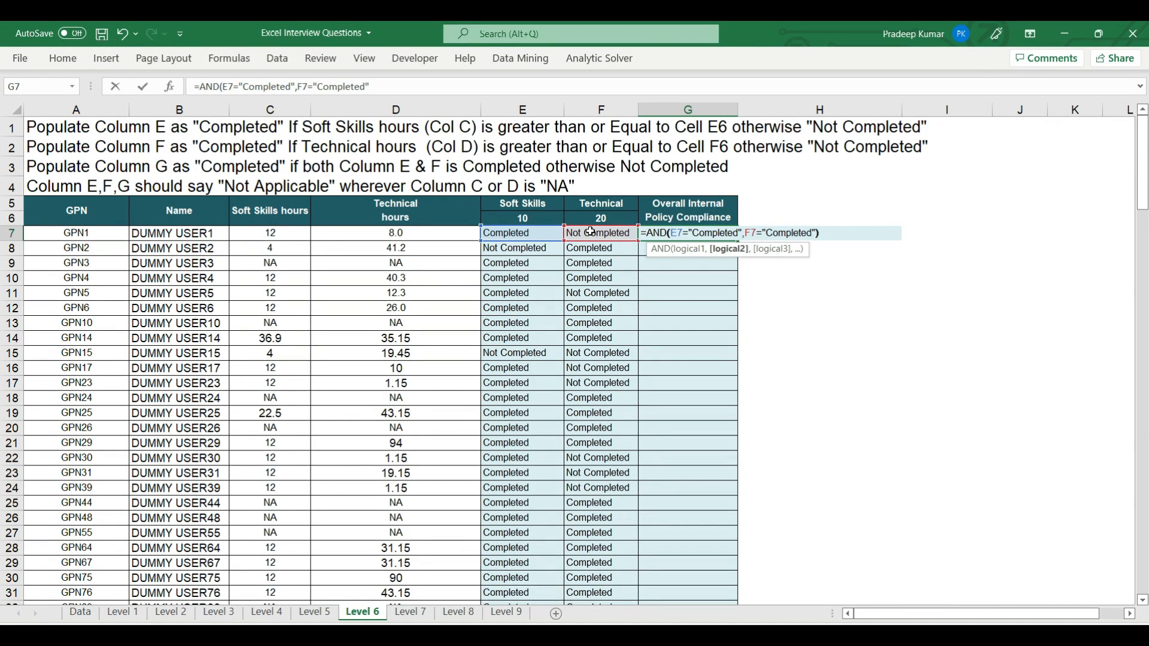
text("))
key(ctrl+Return)
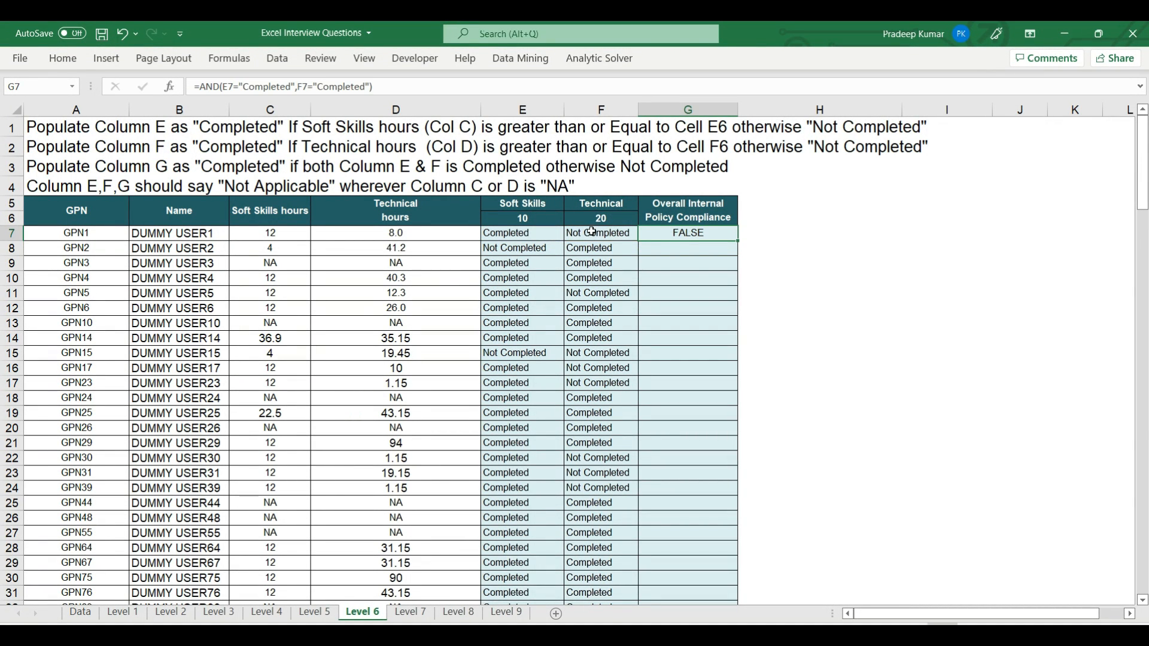
Fill the AND formula from G7 down column G and compare the statuses in rows 9 and 10
double_click(739, 240)
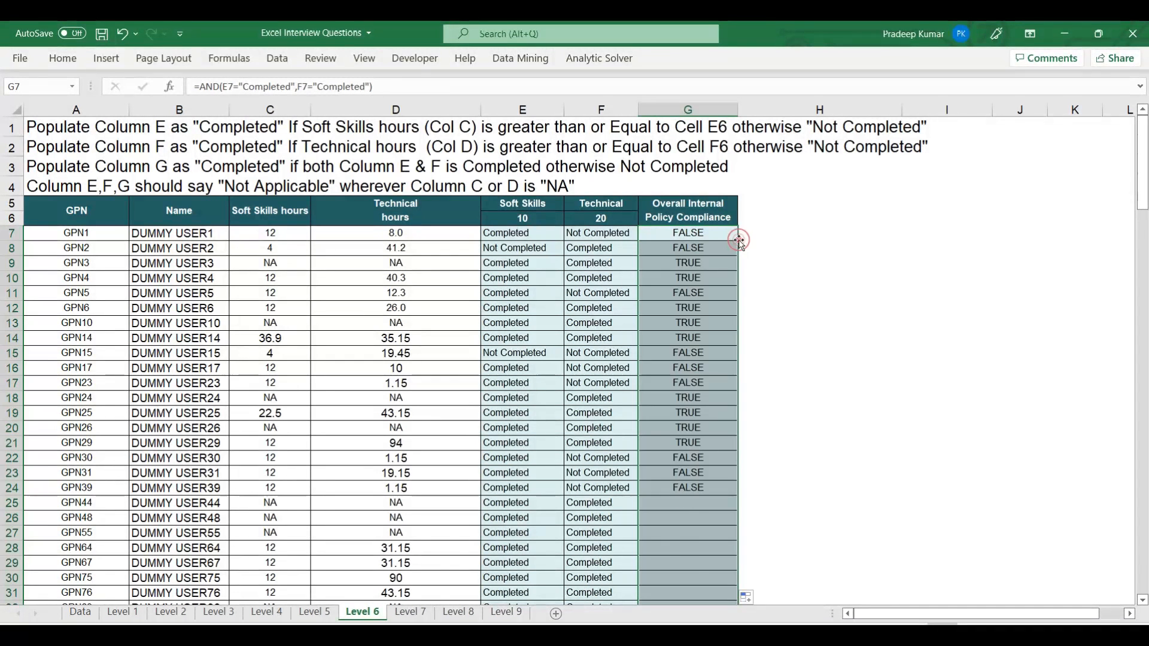
drag(528, 262, 610, 262)
click(687, 262)
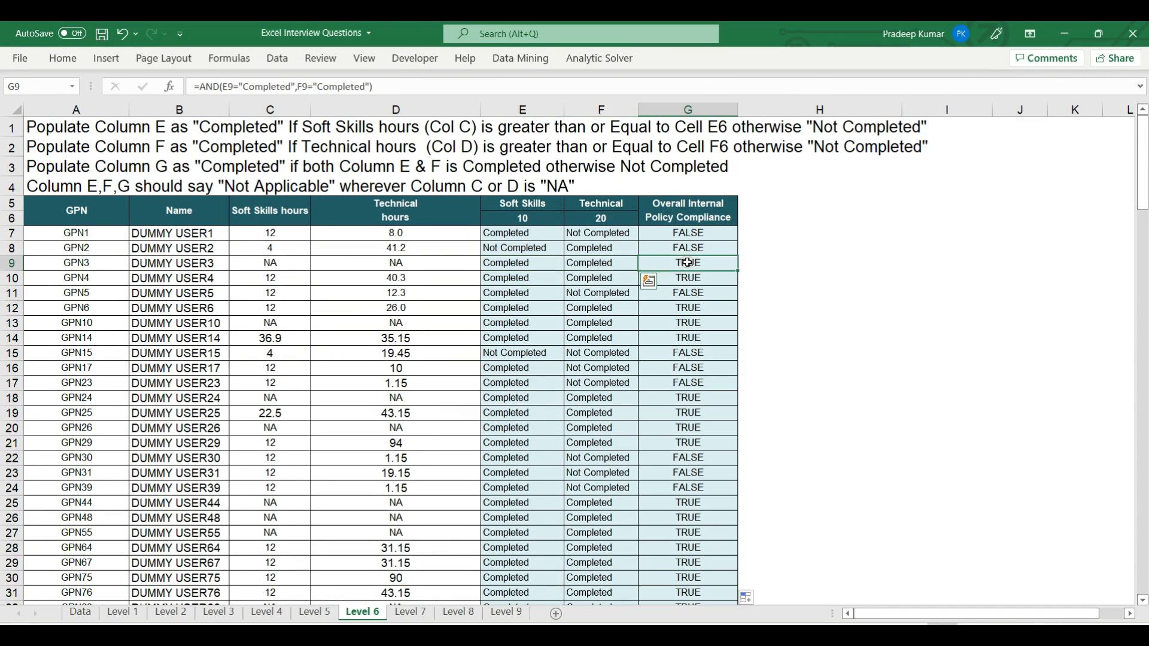
drag(541, 277, 601, 277)
Wrap the G7 test in an IF: =IF(AND(E7="Completed",F7="Completed")=TRUE,"Completed","Not Completed")
double_click(704, 234)
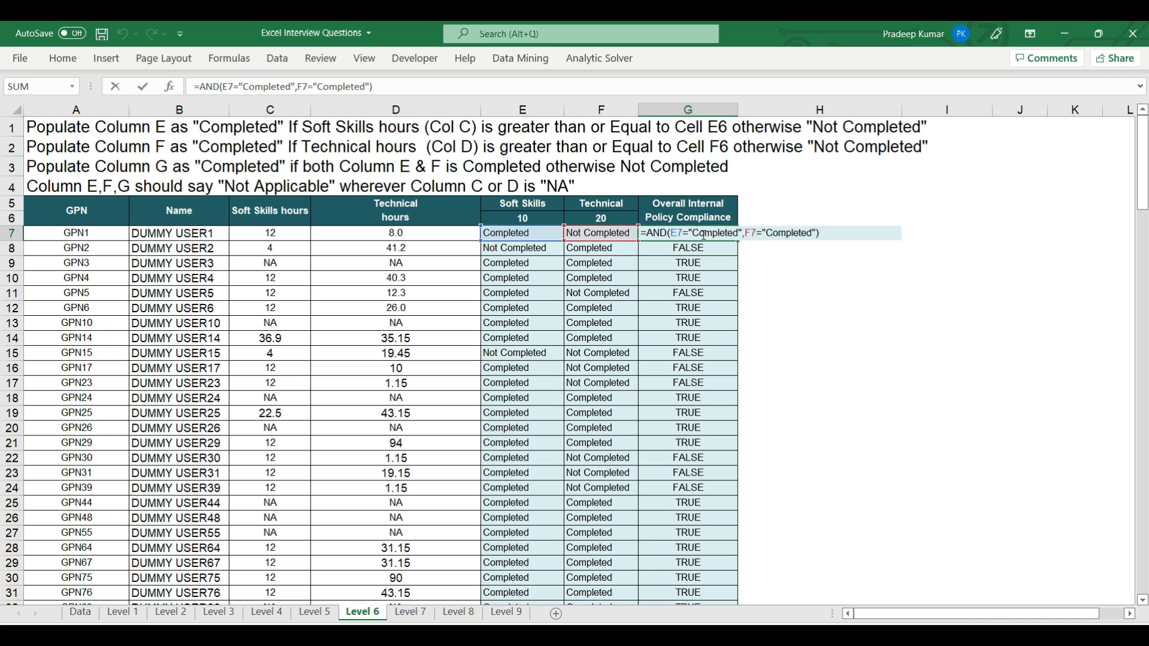
key(Escape)
key(F2)
key(Home)
key(Right)
text(IF()
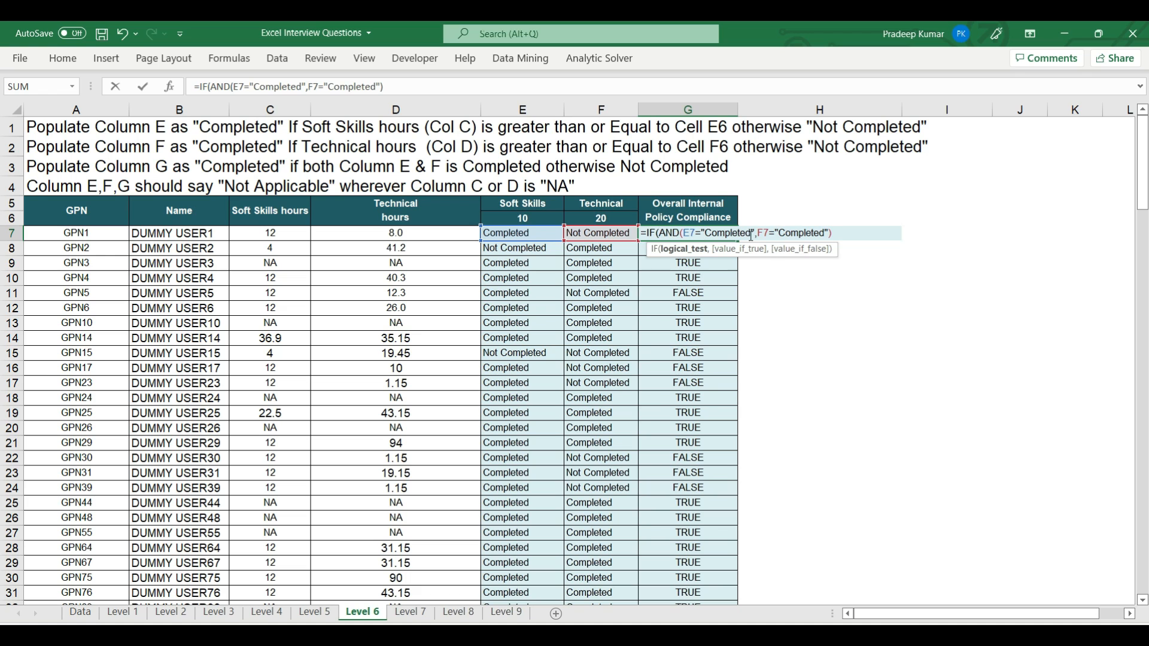
click(836, 233)
text(=TRUE)
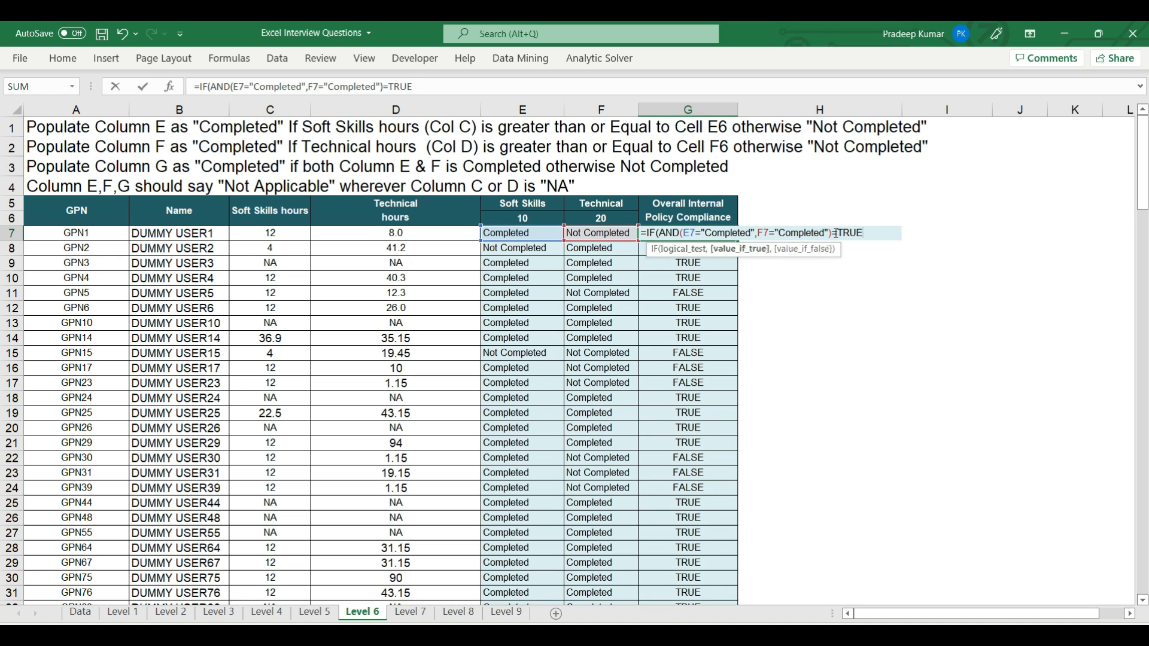
text(,"Completed","Not Completed")
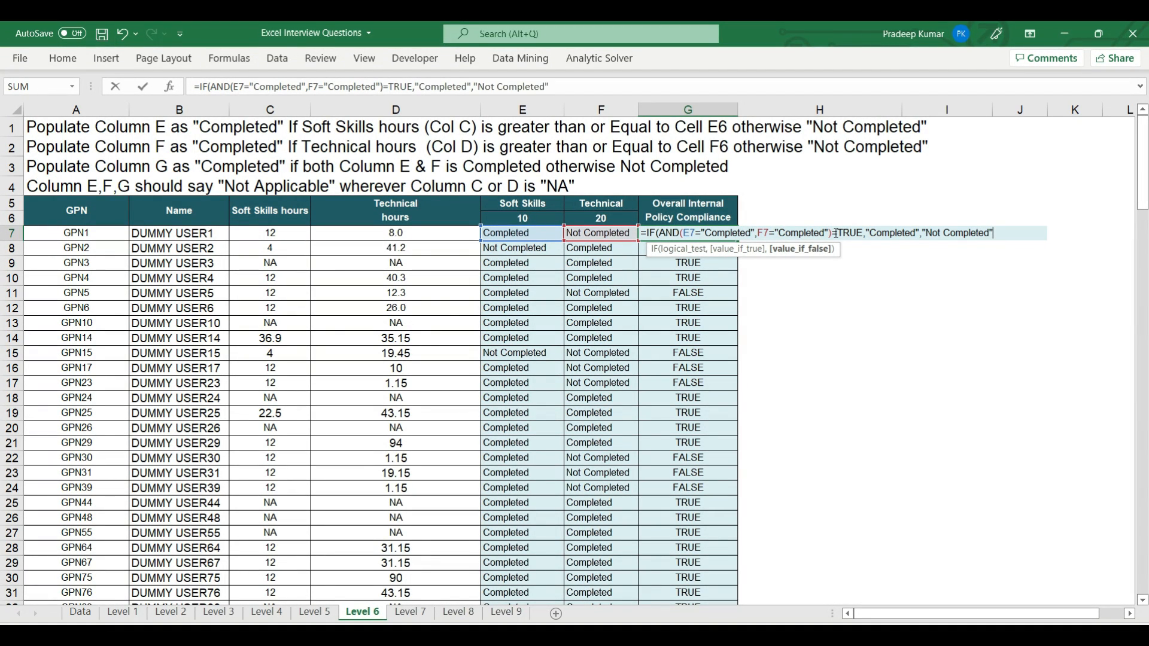
text())
key(ctrl+Return)
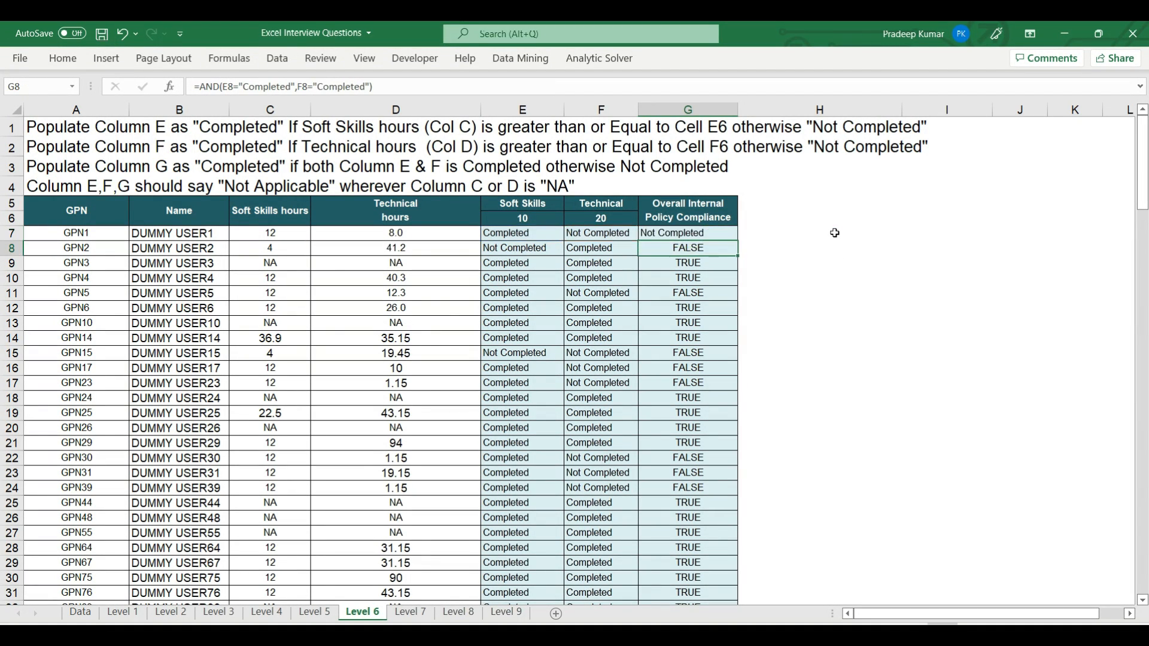
Fill the overall compliance formula from G7 down column G and check the statuses in rows 9 and 10
double_click(739, 241)
drag(532, 264, 587, 264)
click(671, 233)
drag(676, 262, 675, 277)
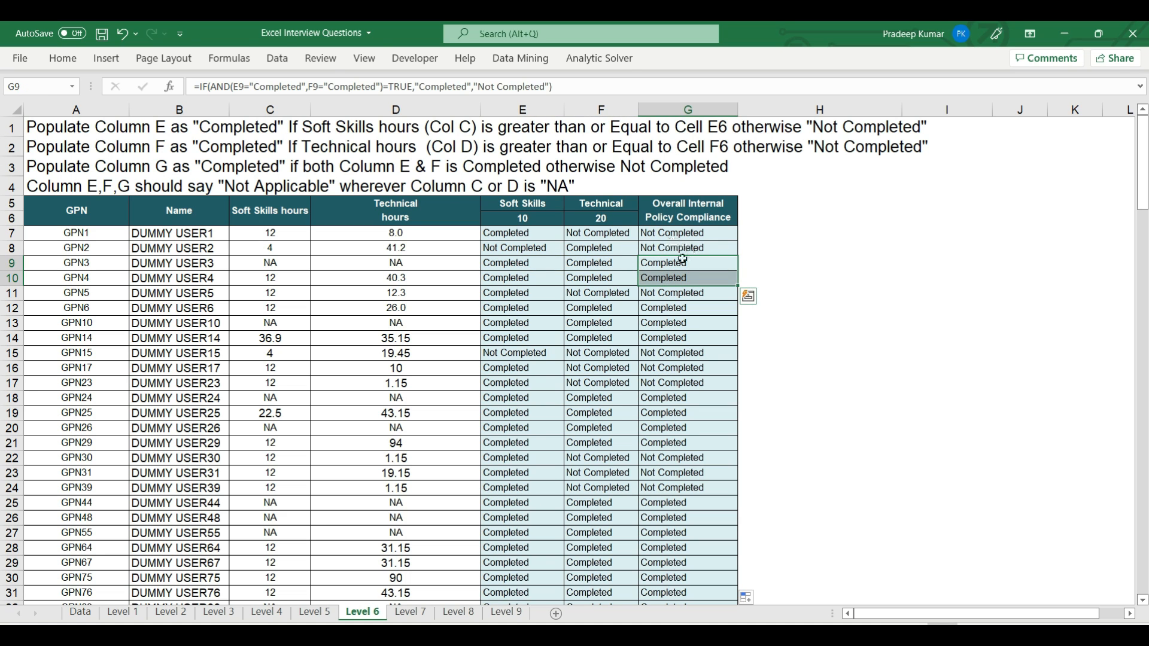
Following the requirement in A4, change E7 to =IF(C7="NA","Not Applicable",IF(C7>=$E$6,"Completed","Not Completed"))
click(91, 188)
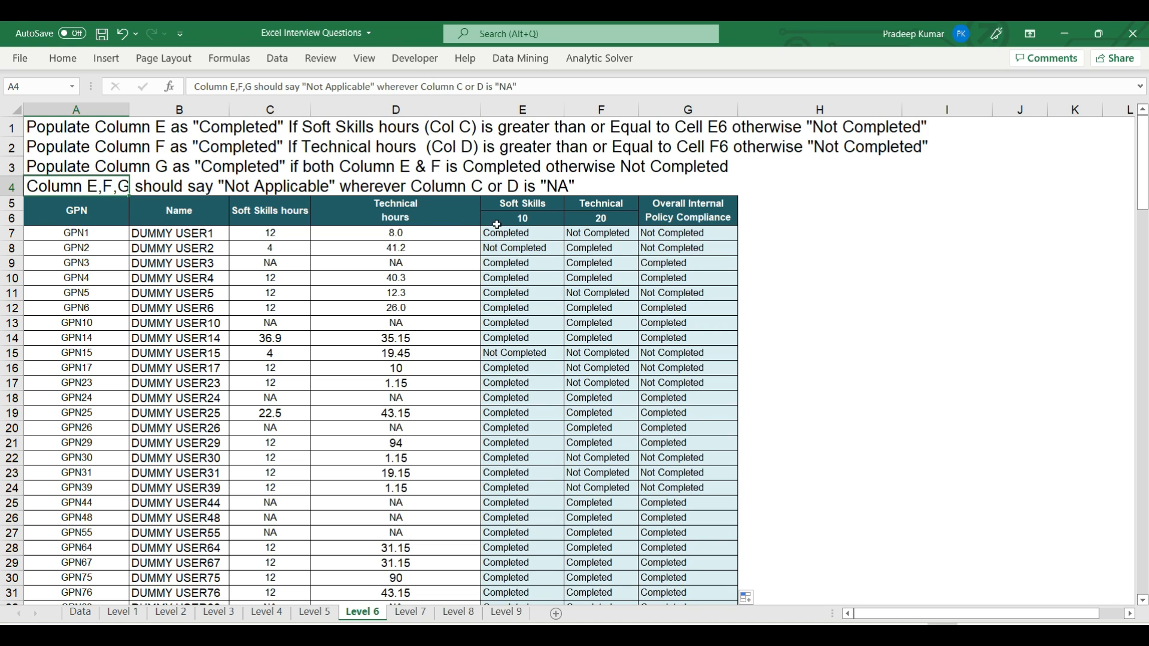
drag(512, 235, 652, 262)
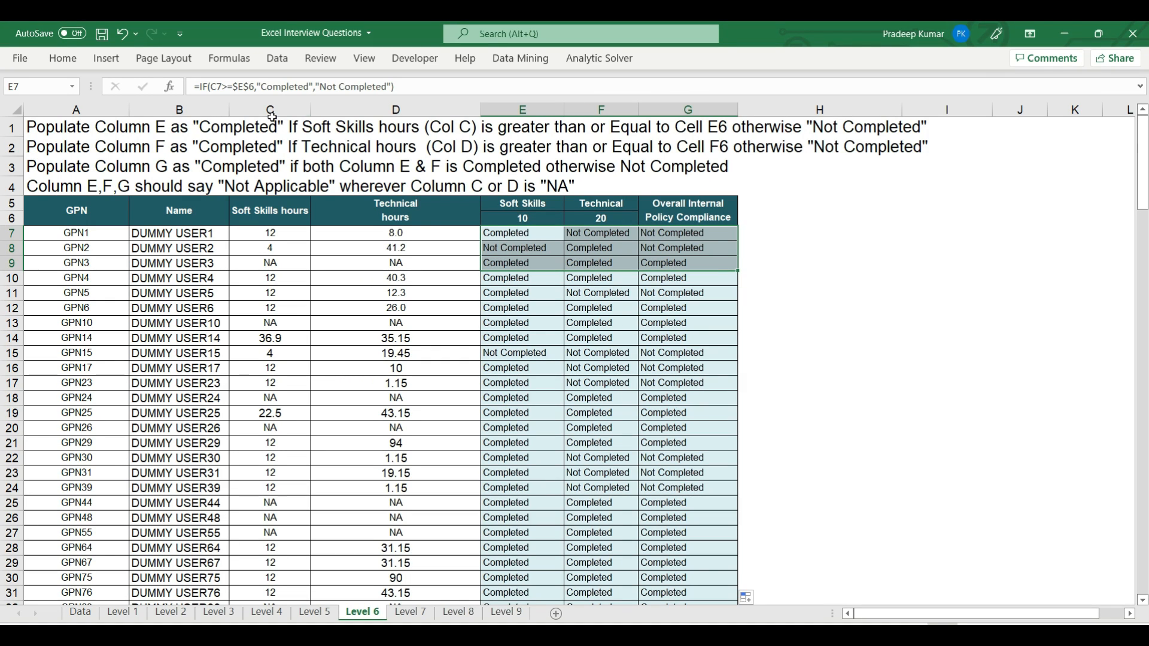
drag(270, 110, 394, 110)
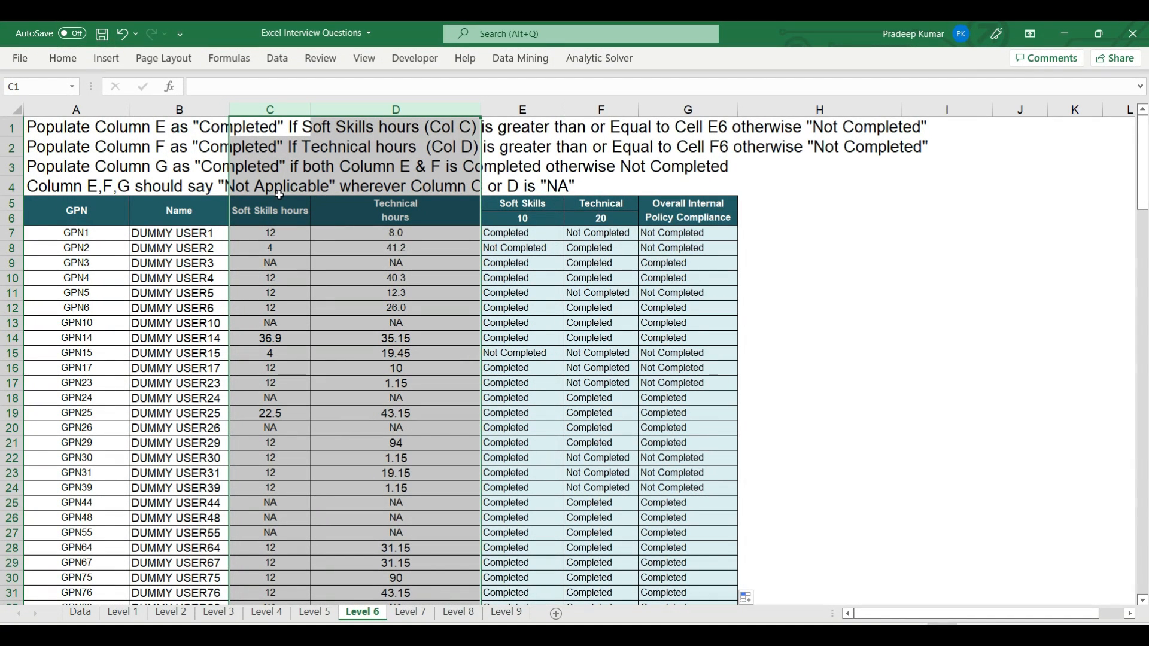
click(525, 233)
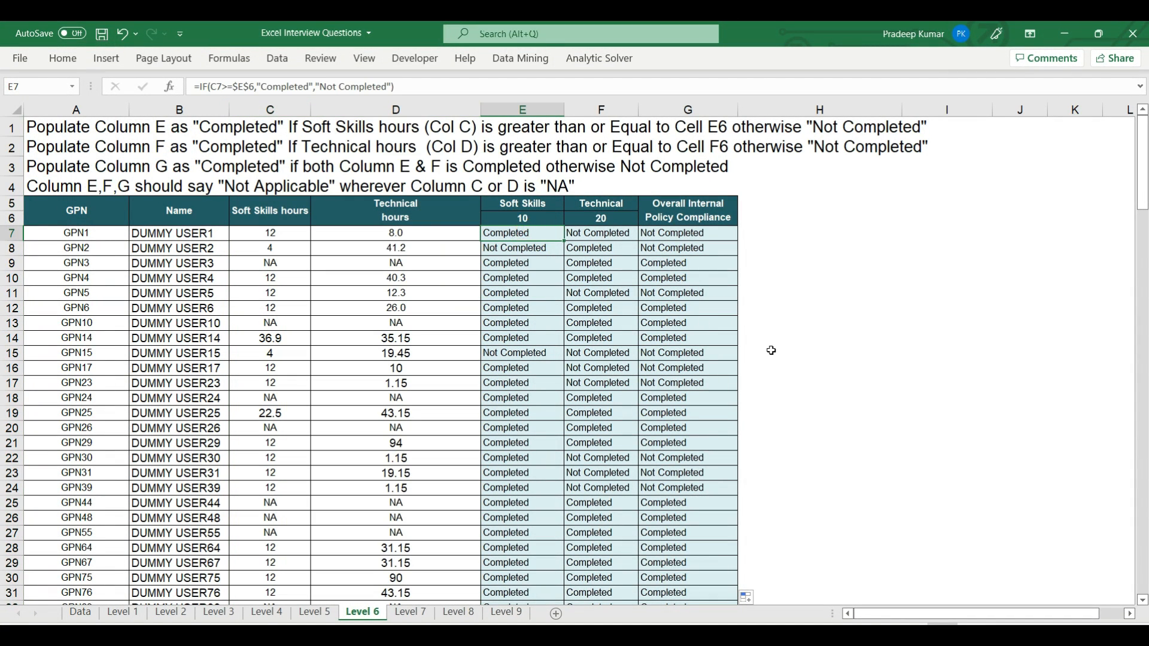
key(F2)
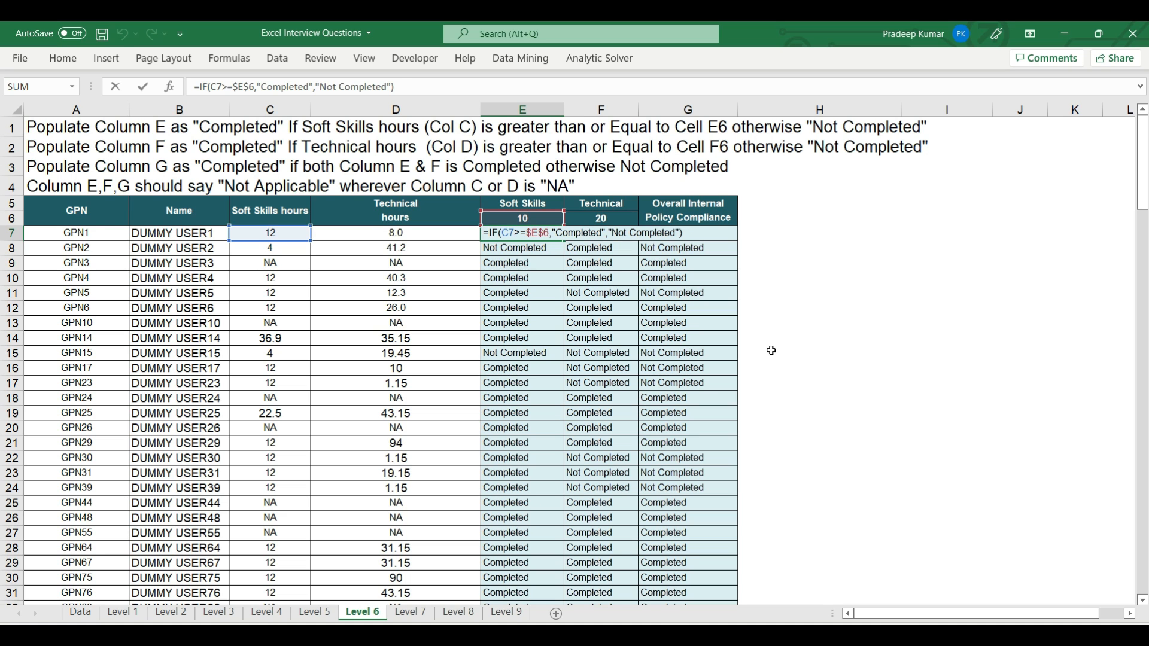
key(Home)
key(Right)
text(IF()
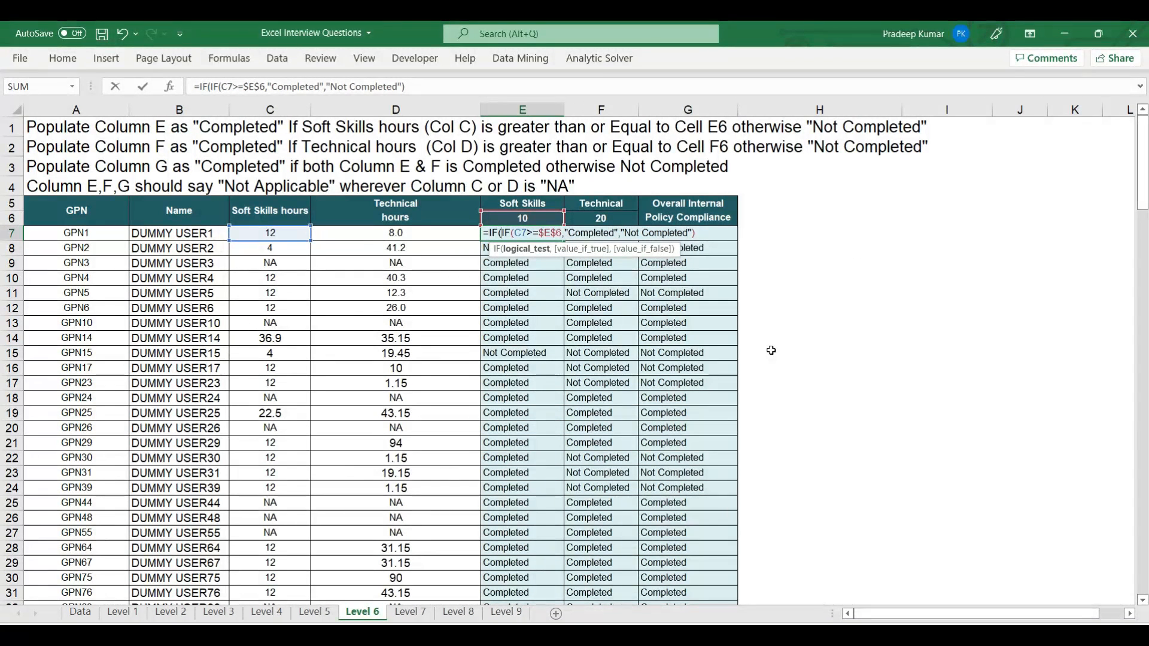
click(278, 234)
text(="NA")
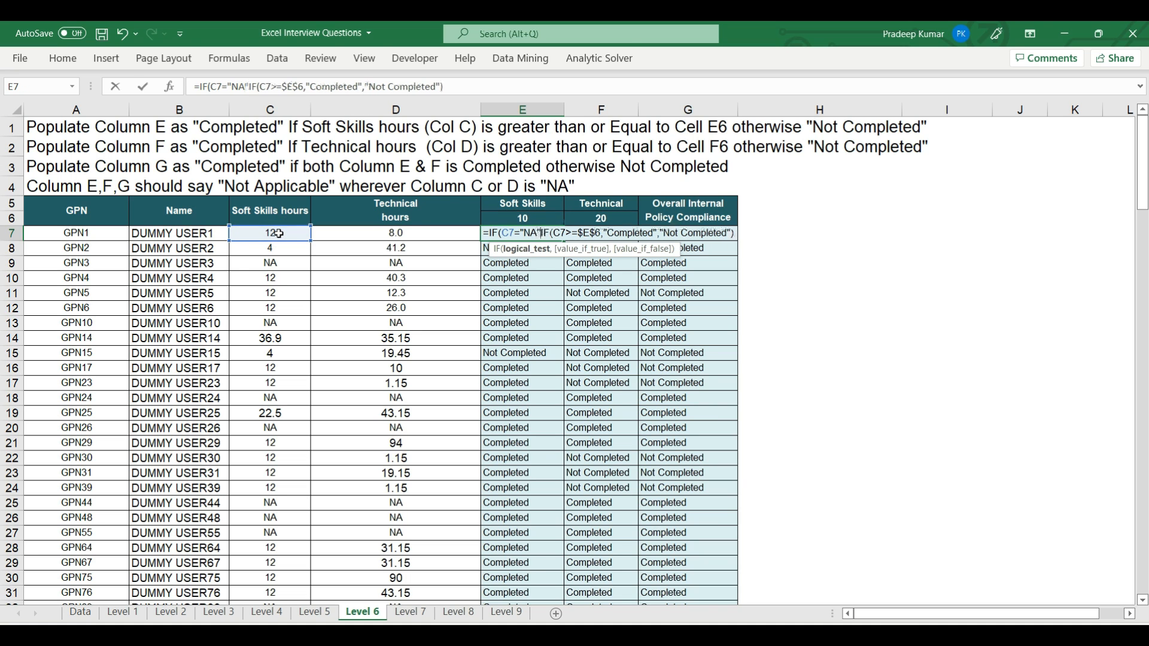
text(,"Not Applicable",)
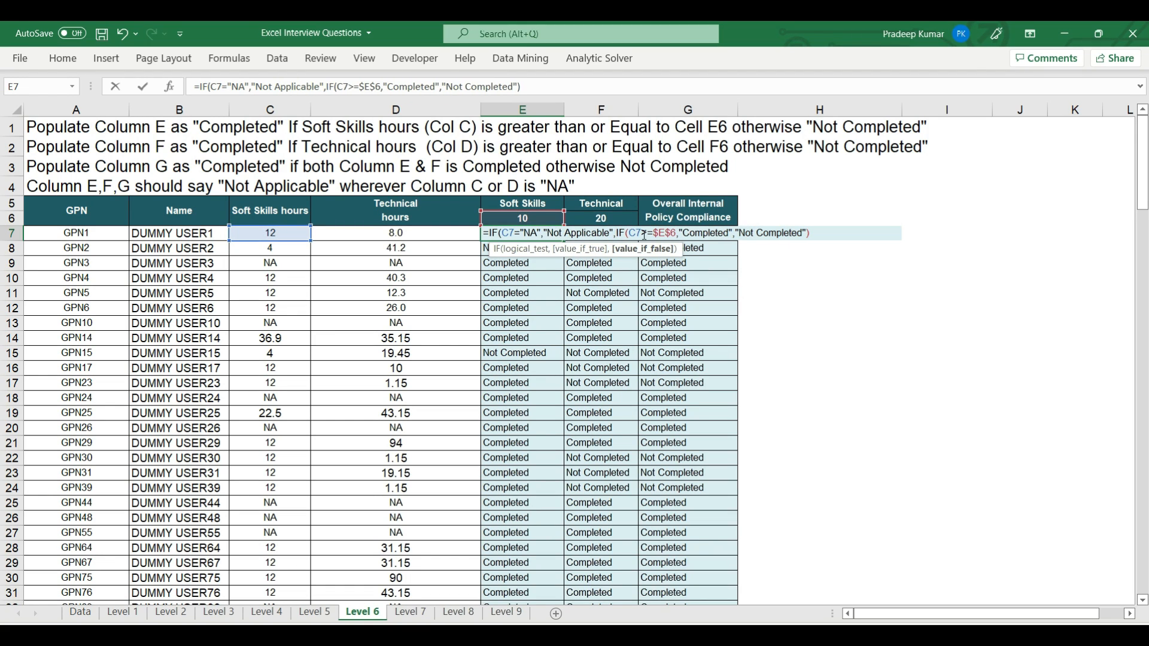
click(814, 233)
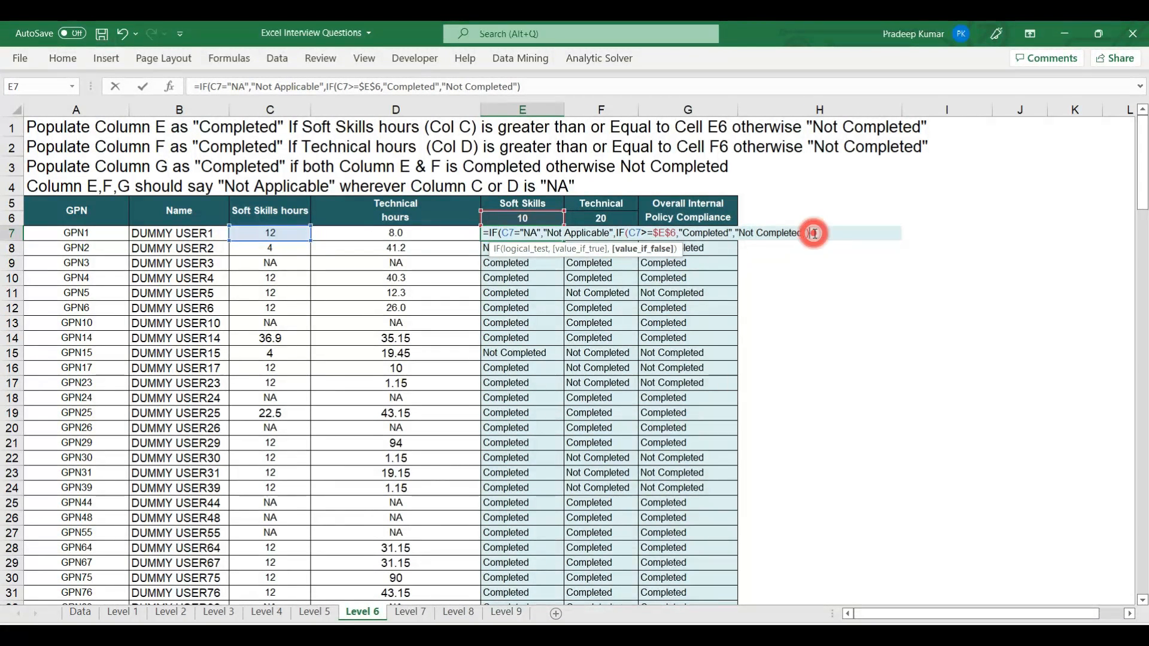
text())
key(ctrl+Return)
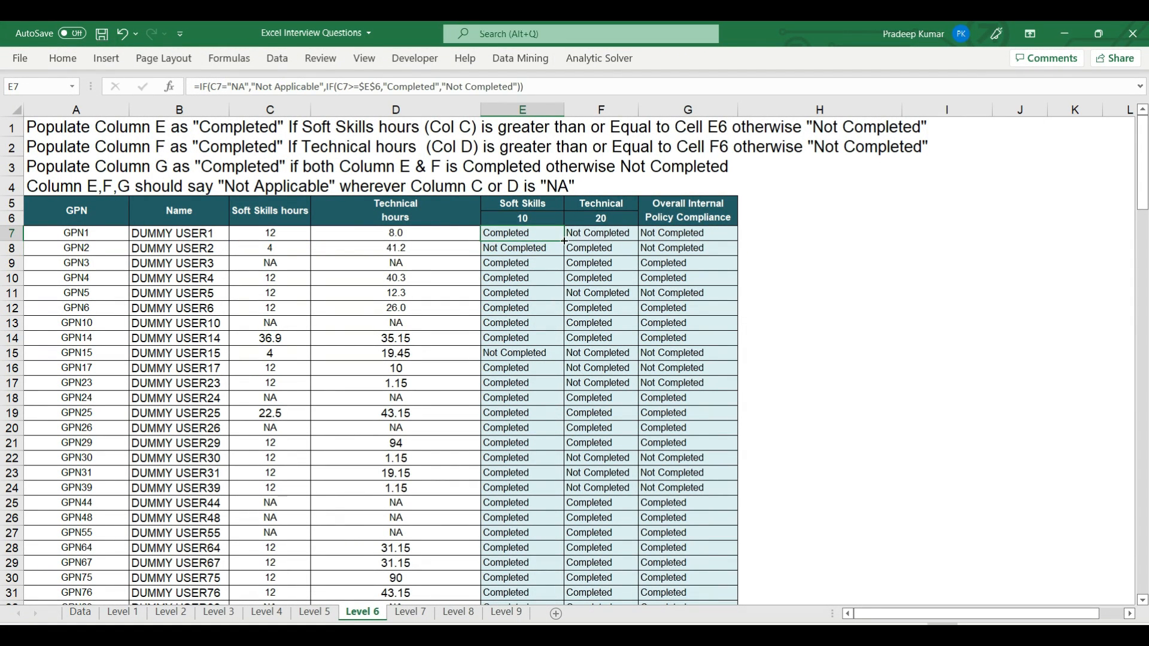
Fill the revised soft skills formula down column E, and check rows 9 and 10 and the formula in E7
double_click(564, 240)
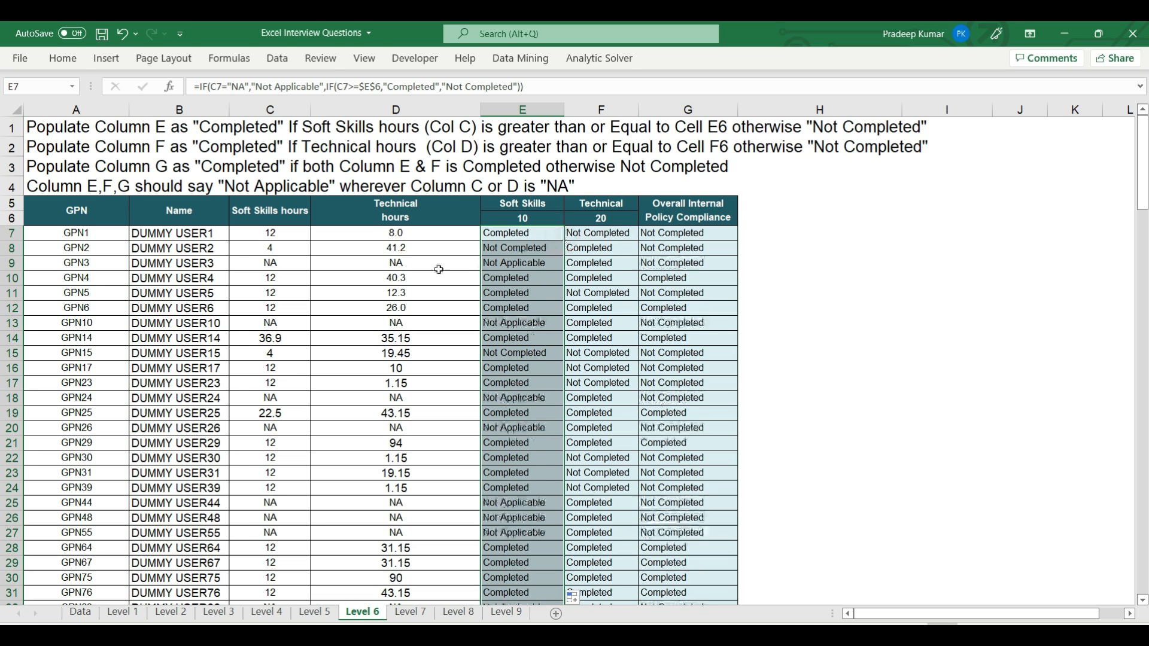
click(283, 263)
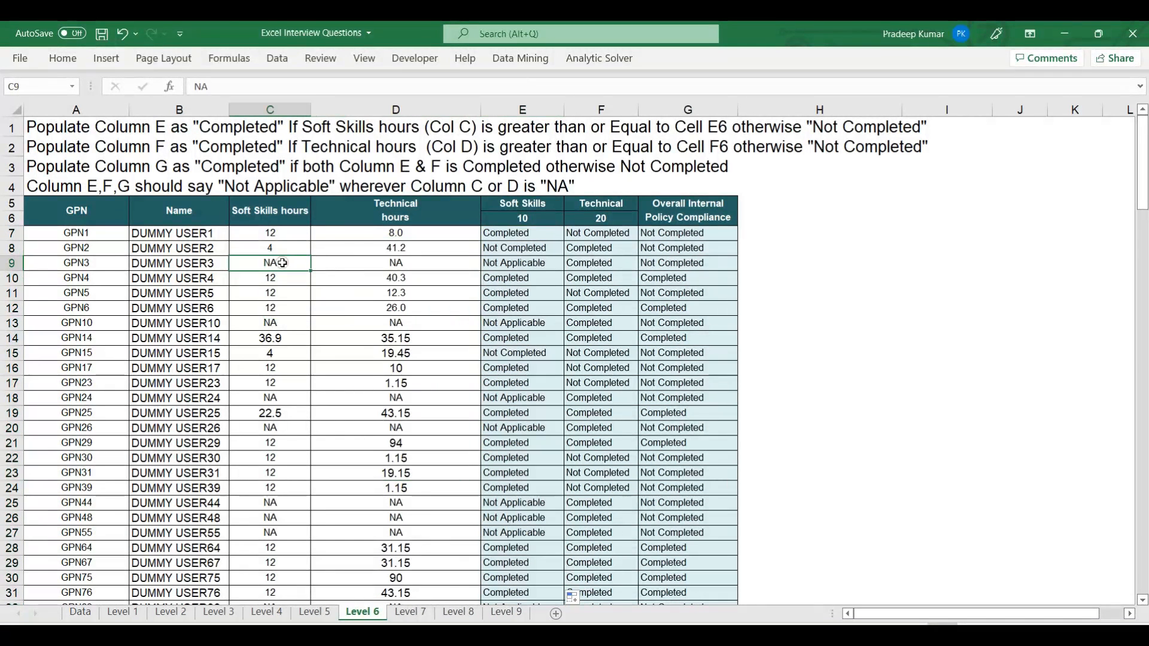
click(517, 265)
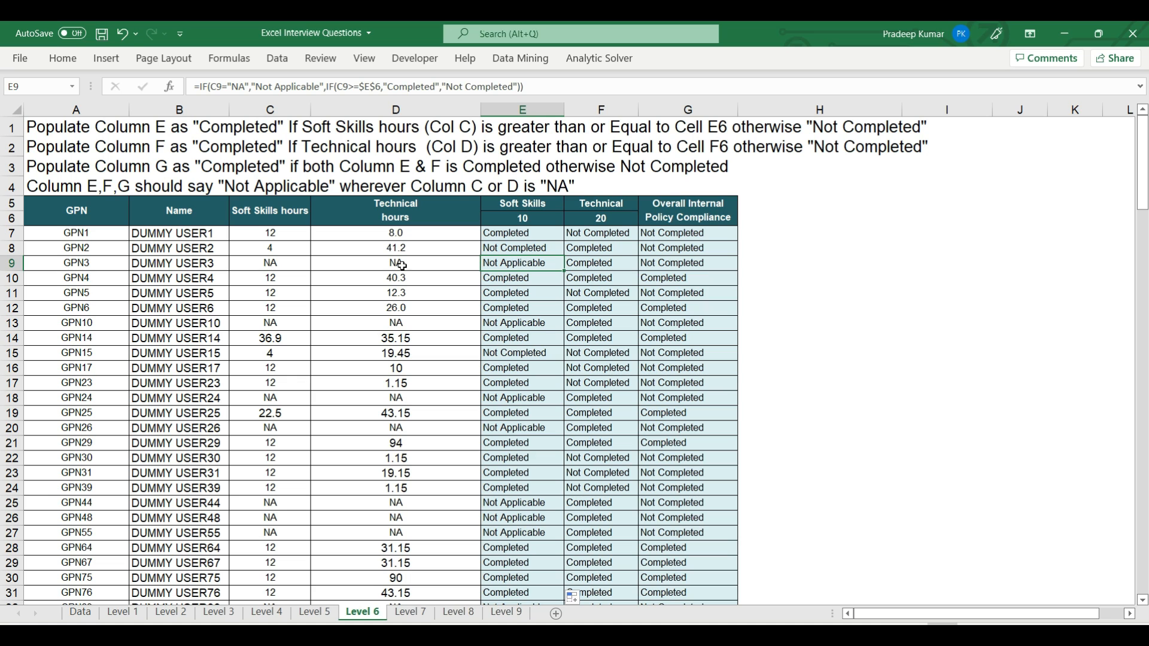
click(279, 278)
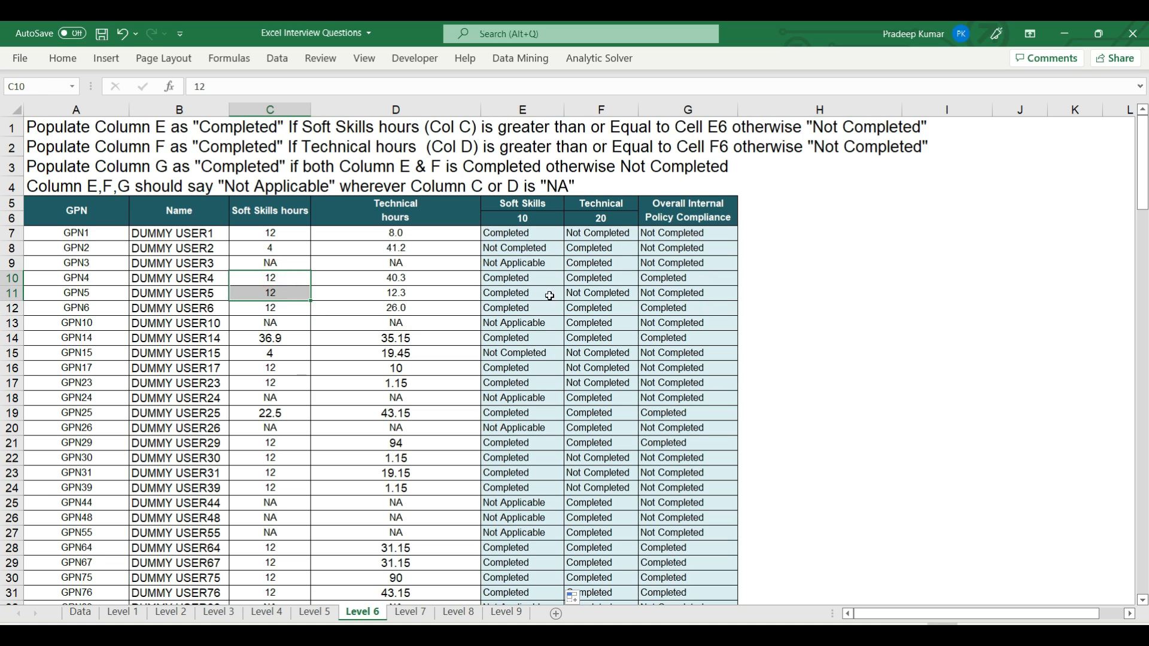
double_click(537, 278)
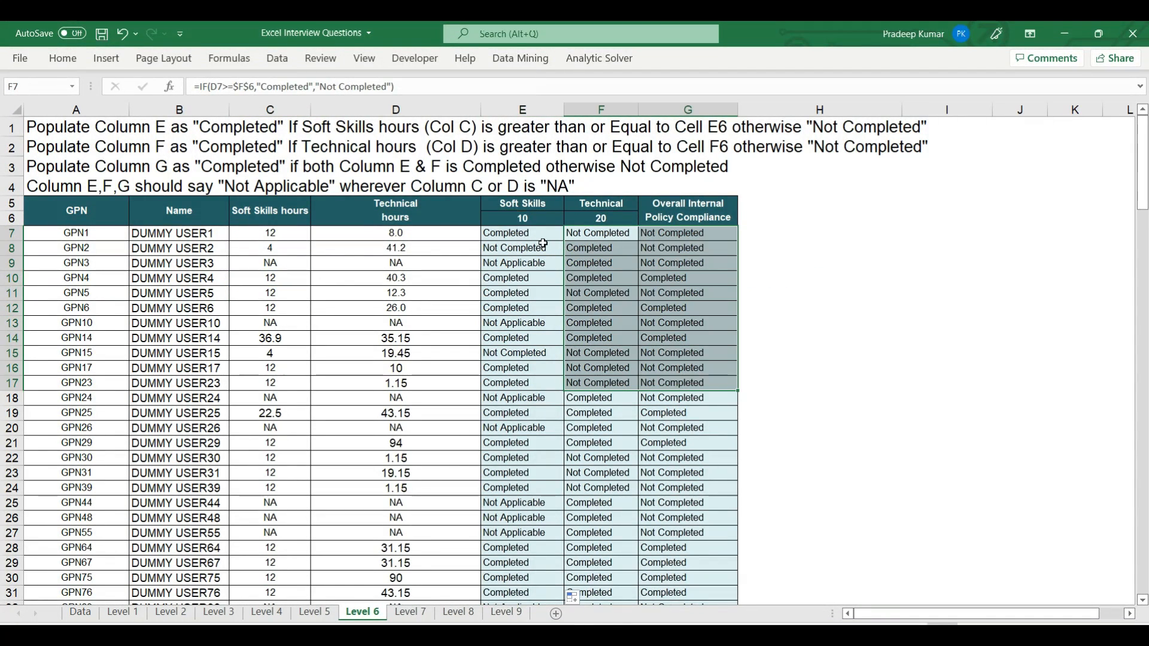
click(541, 232)
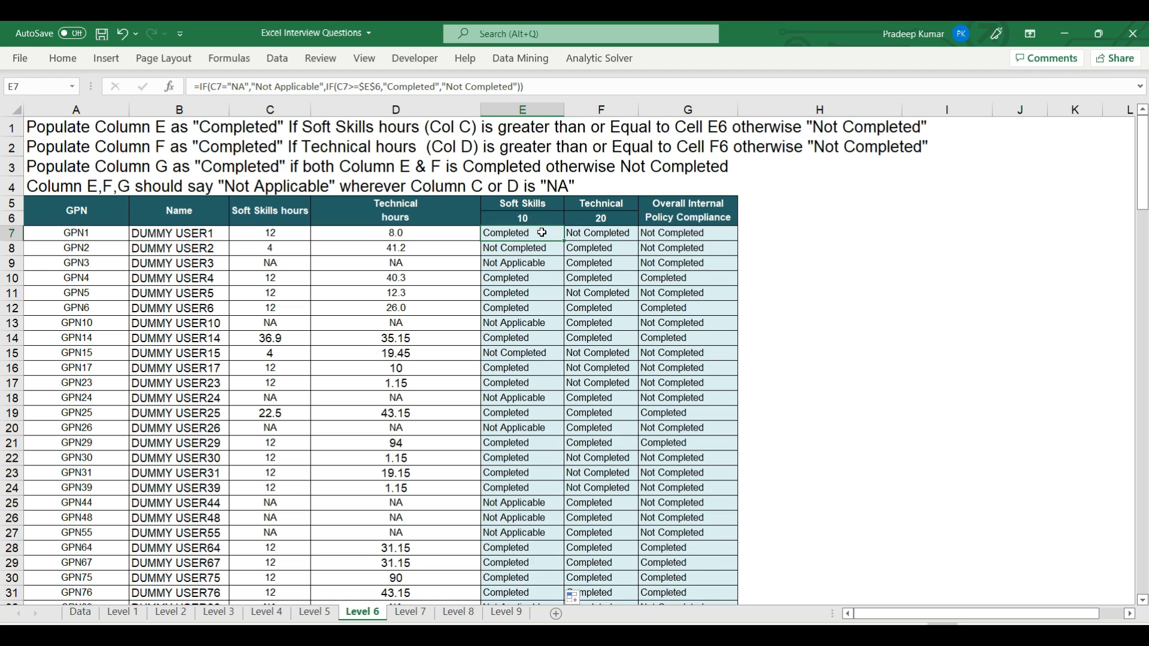
double_click(541, 233)
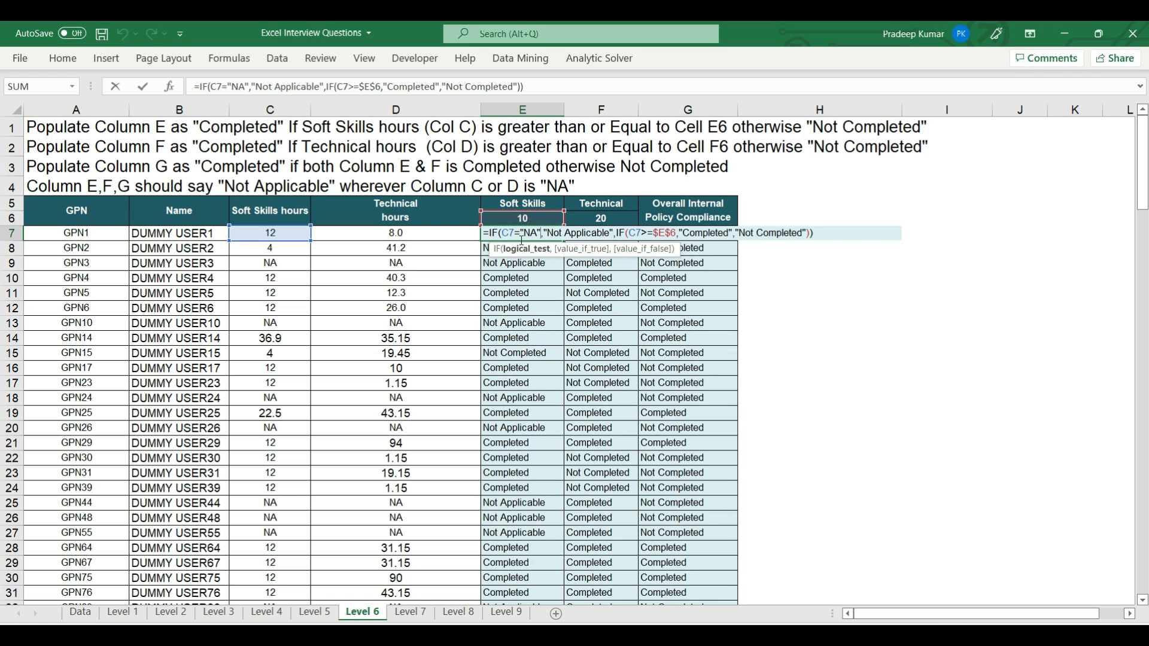
key(Escape)
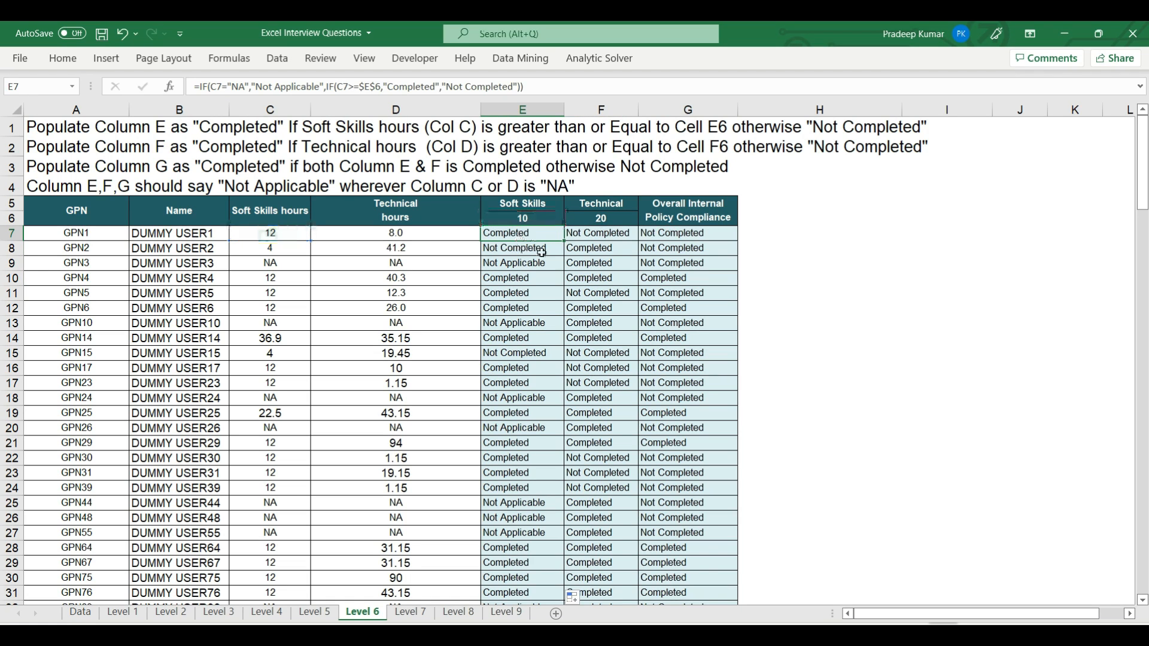
drag(590, 236, 685, 413)
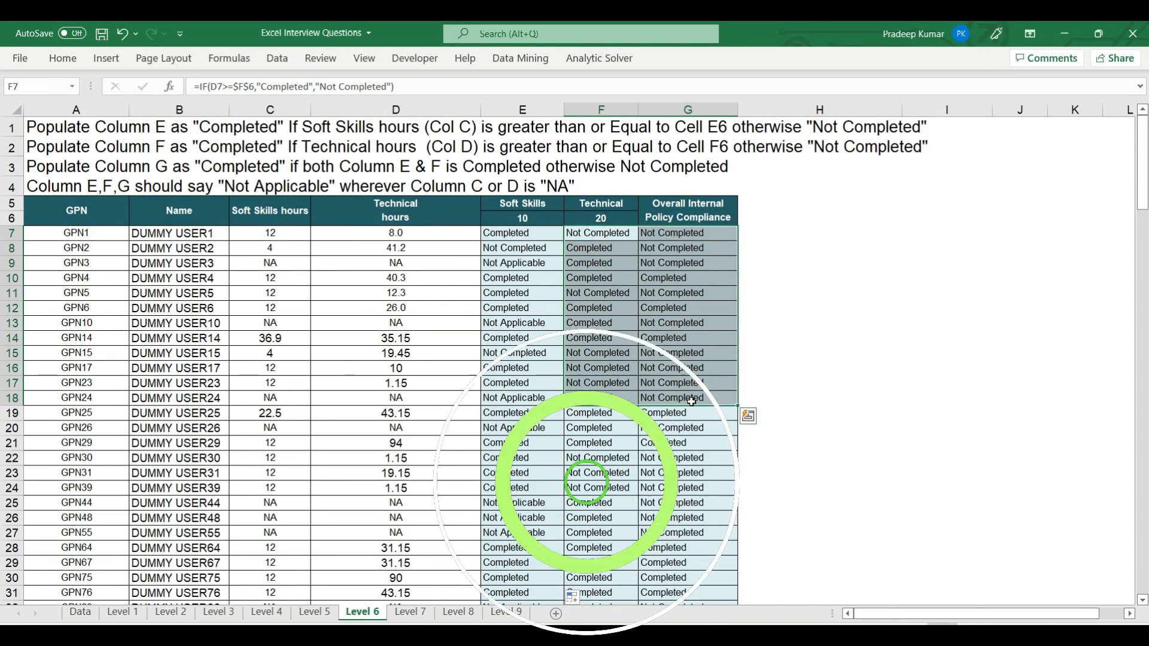